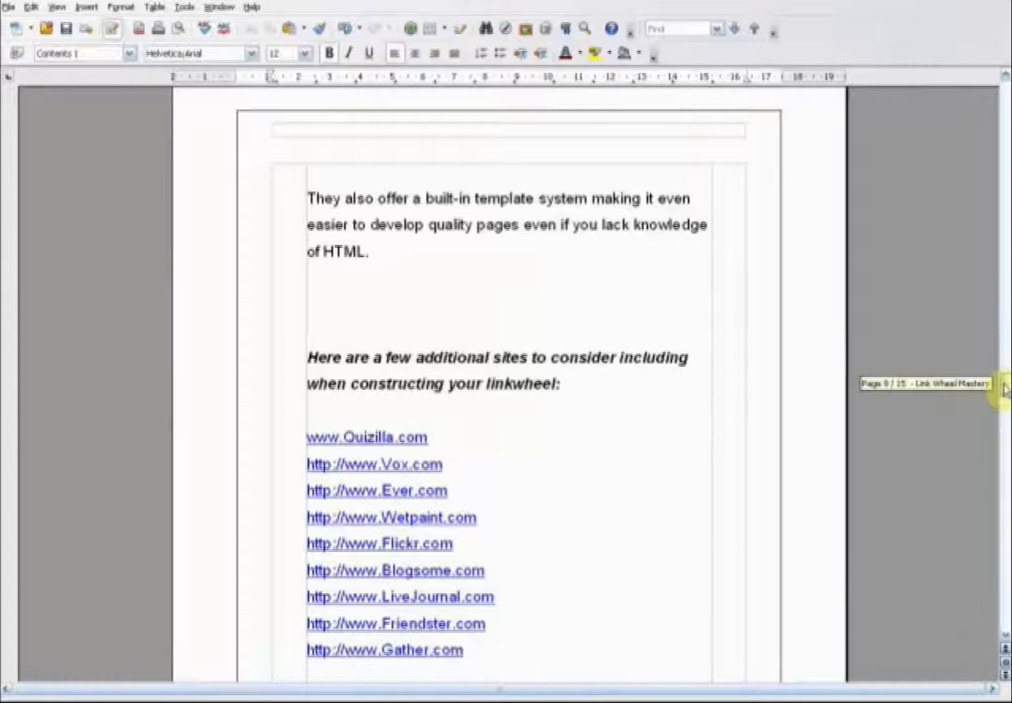
- Switch to the web browser, search Google for "open office .org" and open the OpenOffice.org website
left_click_drag(1005, 388, 997, 95)
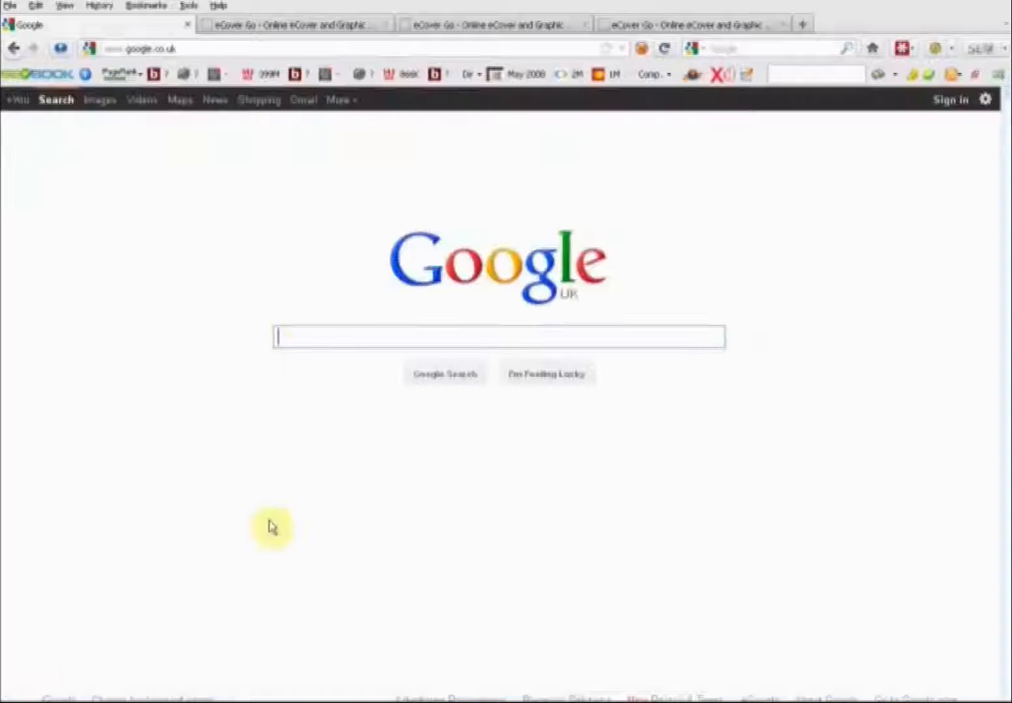
key("alt+Tab")
left_click(303, 335)
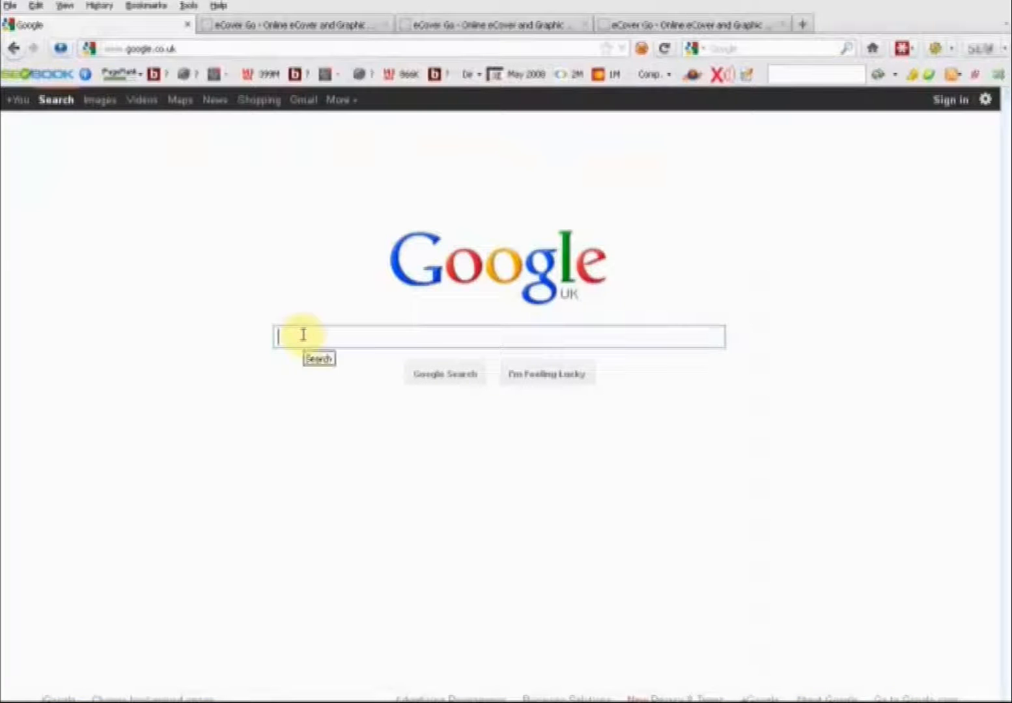
type("open office")
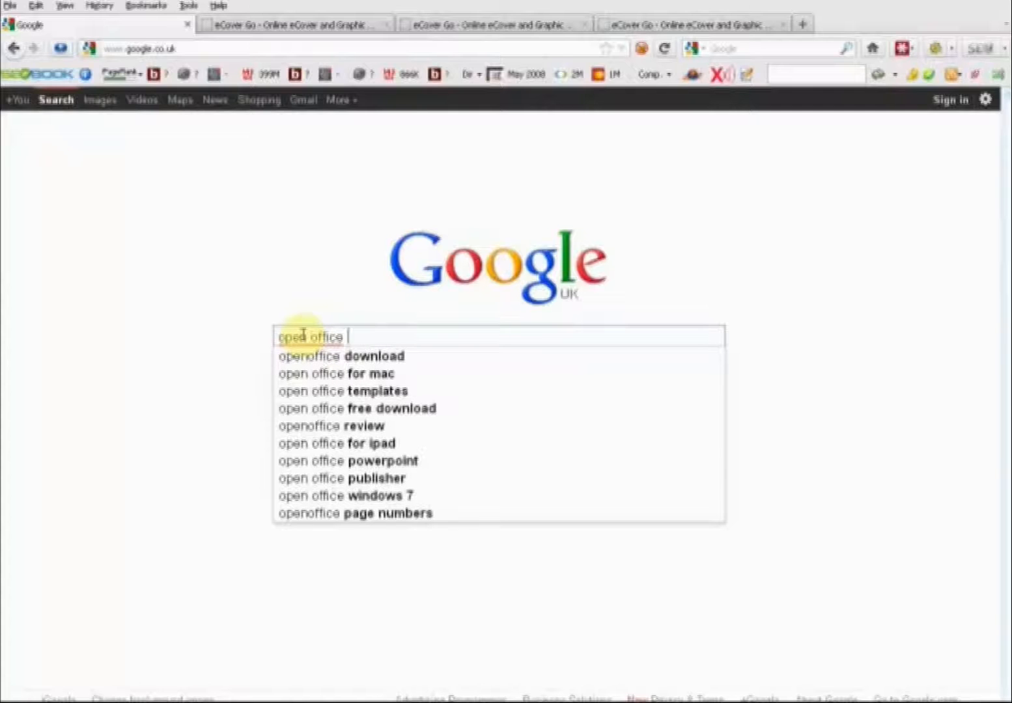
type(" .org")
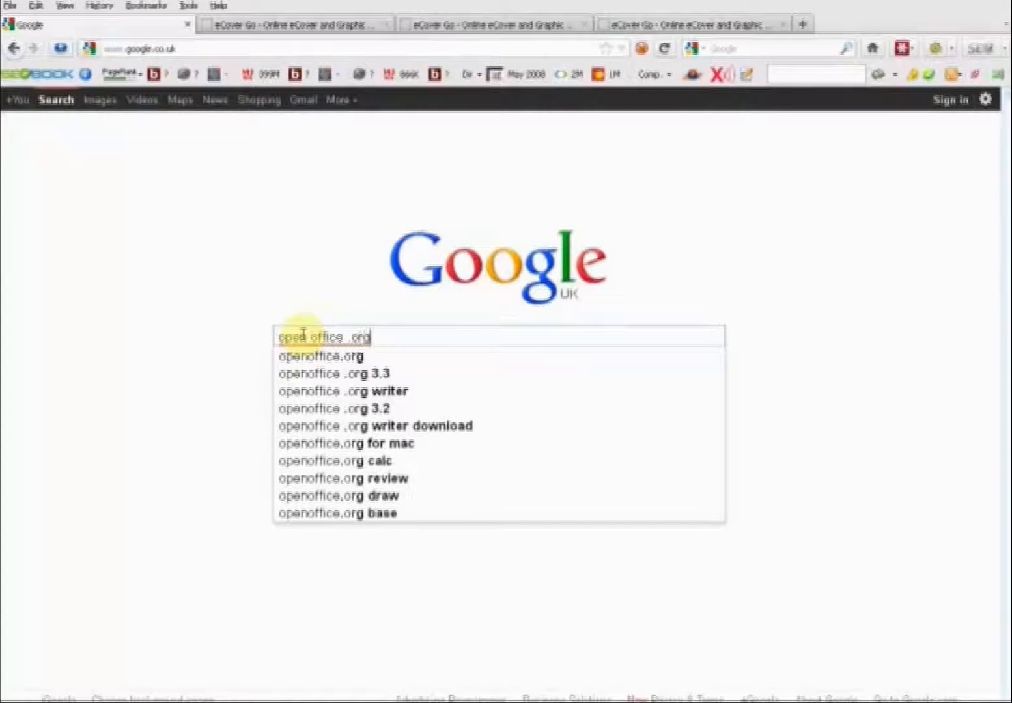
key("Return")
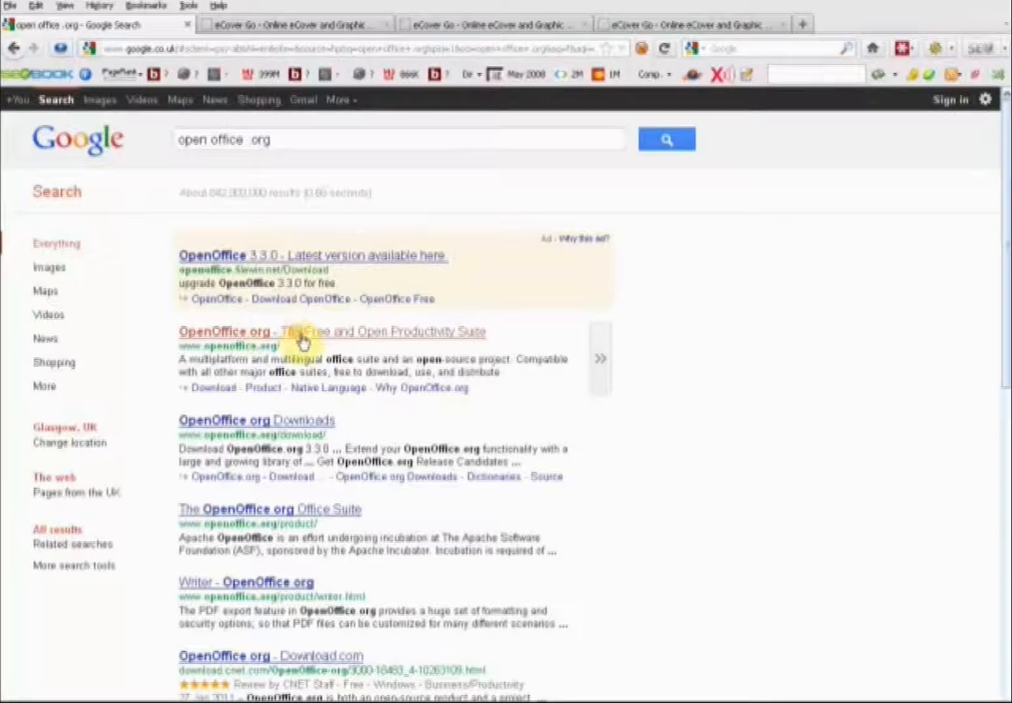
left_click(301, 341)
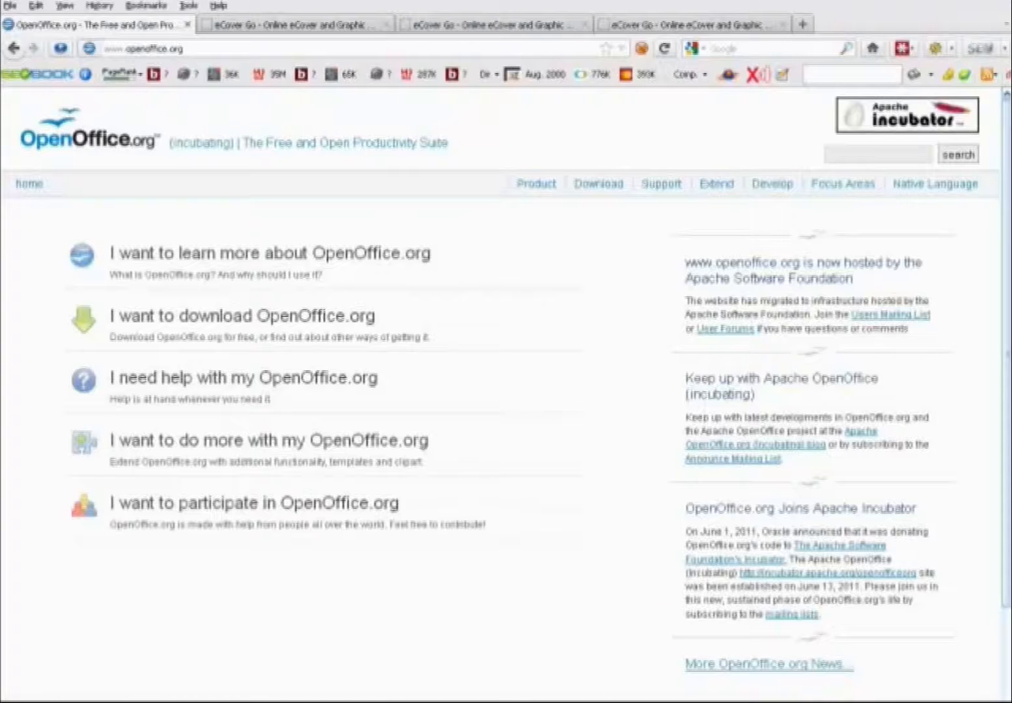
- Bring up the QRCodesForBusiness folder window, reposition it so its contents are fully in view and clear the file selection
left_click(678, 645)
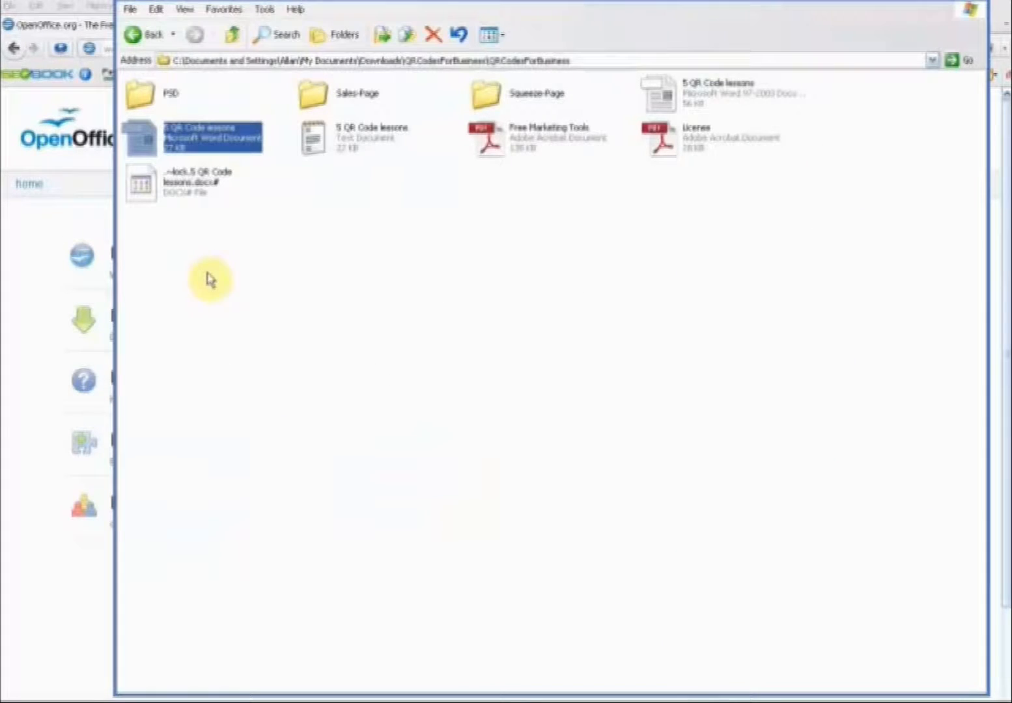
left_click_drag(321, 6, 260, 83)
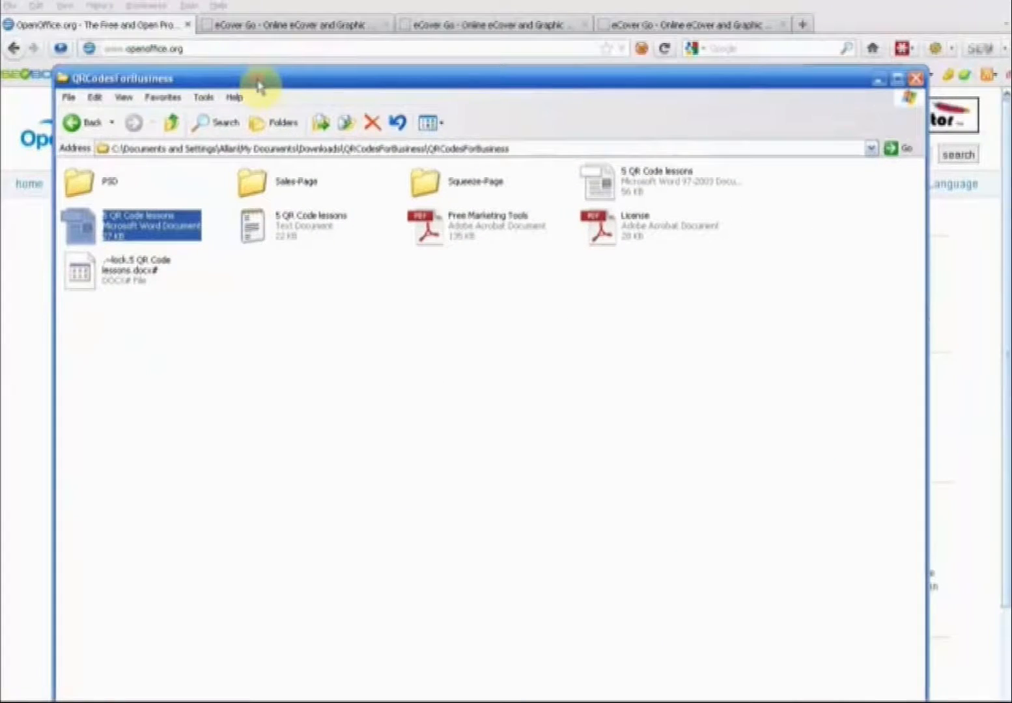
left_click(268, 300)
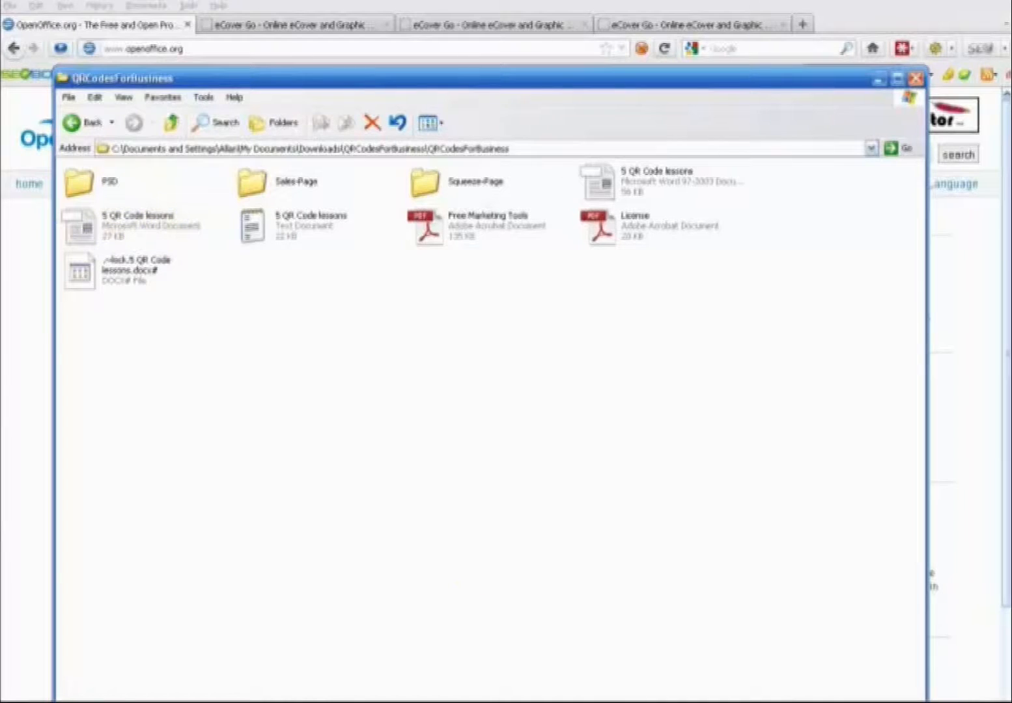
- Switch to the QR codes document in OpenOffice.org Writer and examine the start of its text
left_click(771, 702)
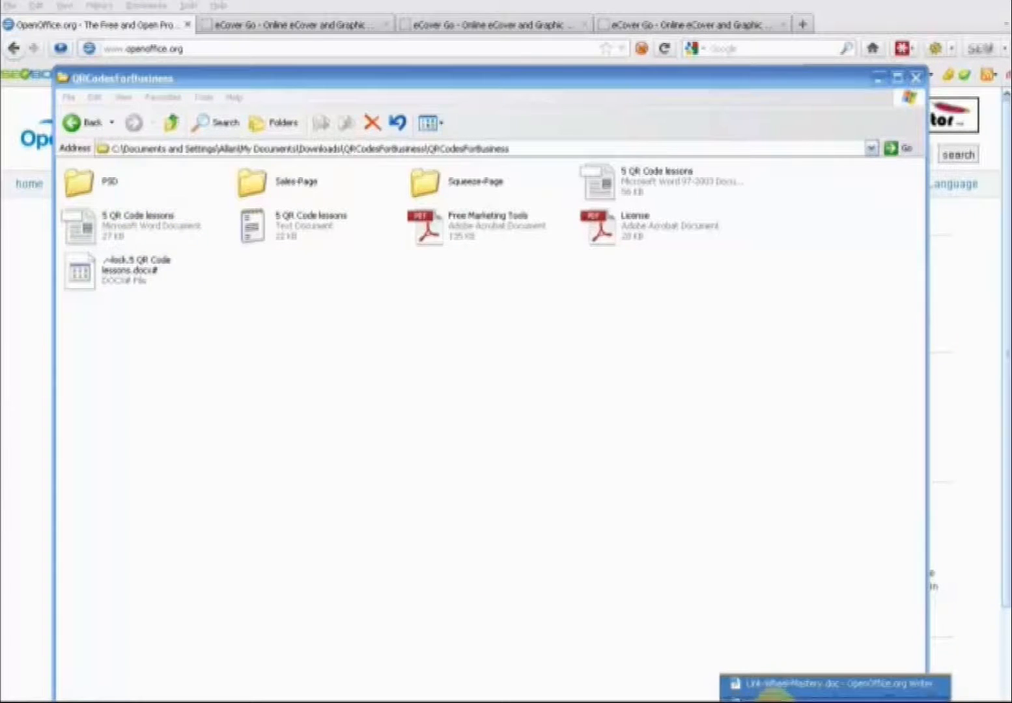
left_click(771, 701)
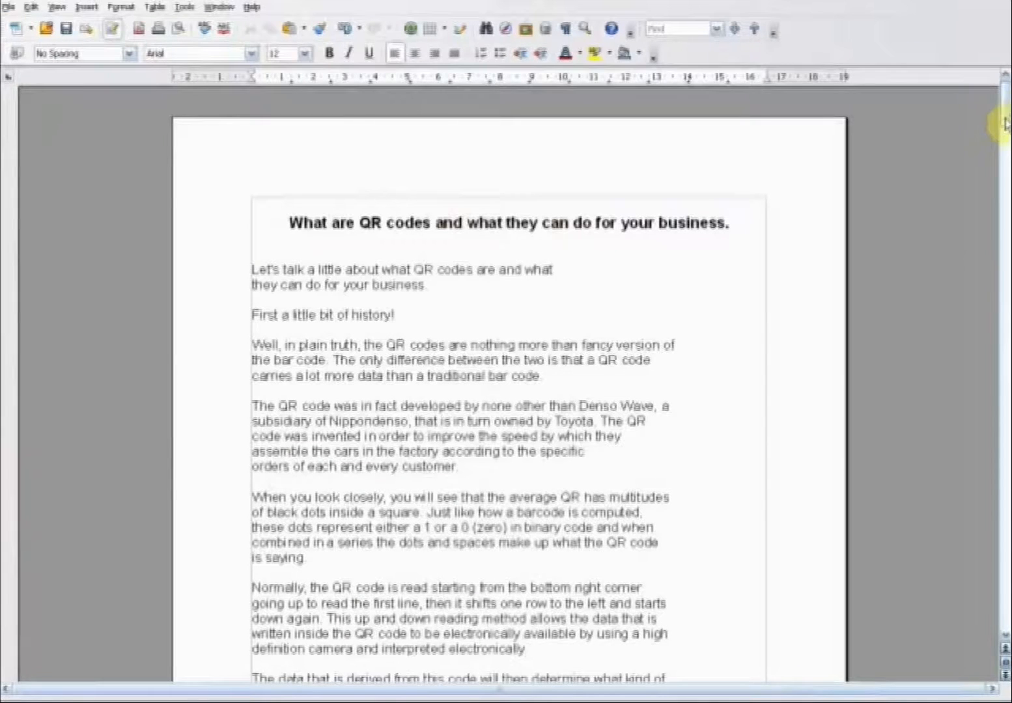
mouse_move(1004, 122)
left_mouse_down()
mouse_move(1002, 151)
mouse_move(1004, 120)
left_mouse_up()
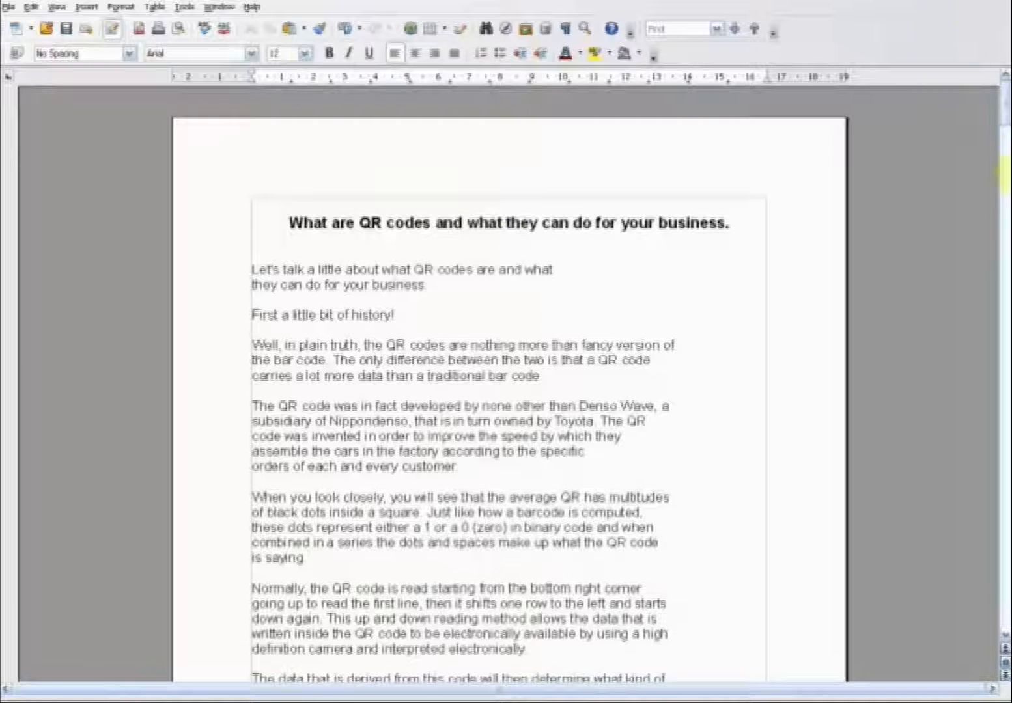
mouse_move(1006, 109)
left_mouse_down()
mouse_move(1006, 617)
mouse_move(1004, 140)
mouse_move(995, 101)
mouse_move(997, 112)
left_mouse_up()
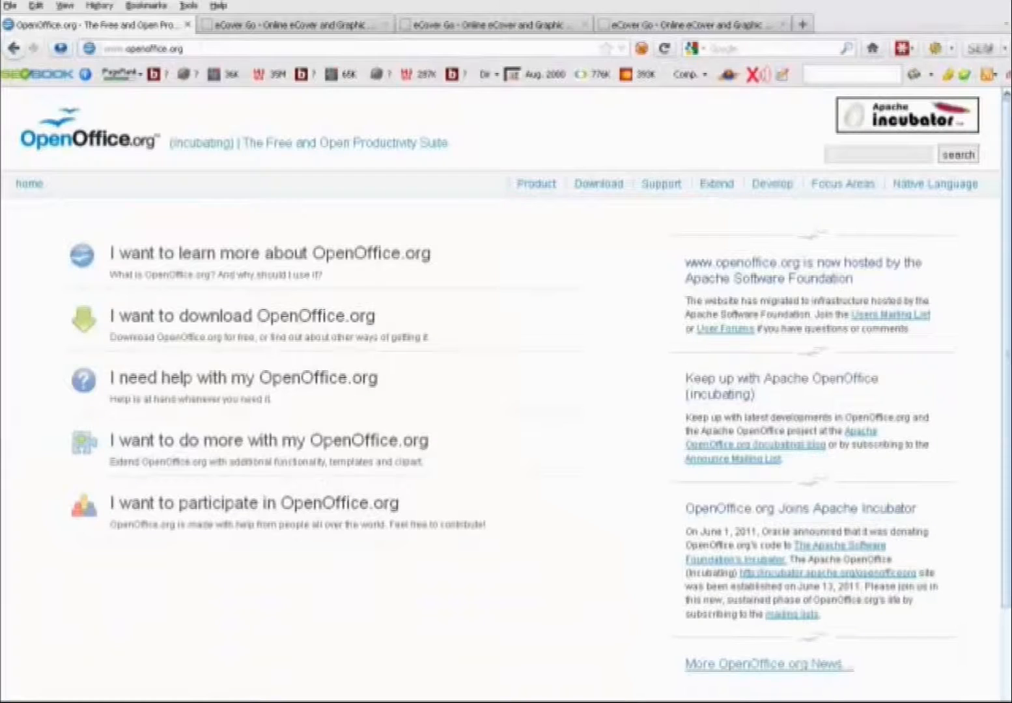
- Return to the Google home page in the browser, search for "advanced image search" and open the Google Advanced Image Search page
left_click(873, 49)
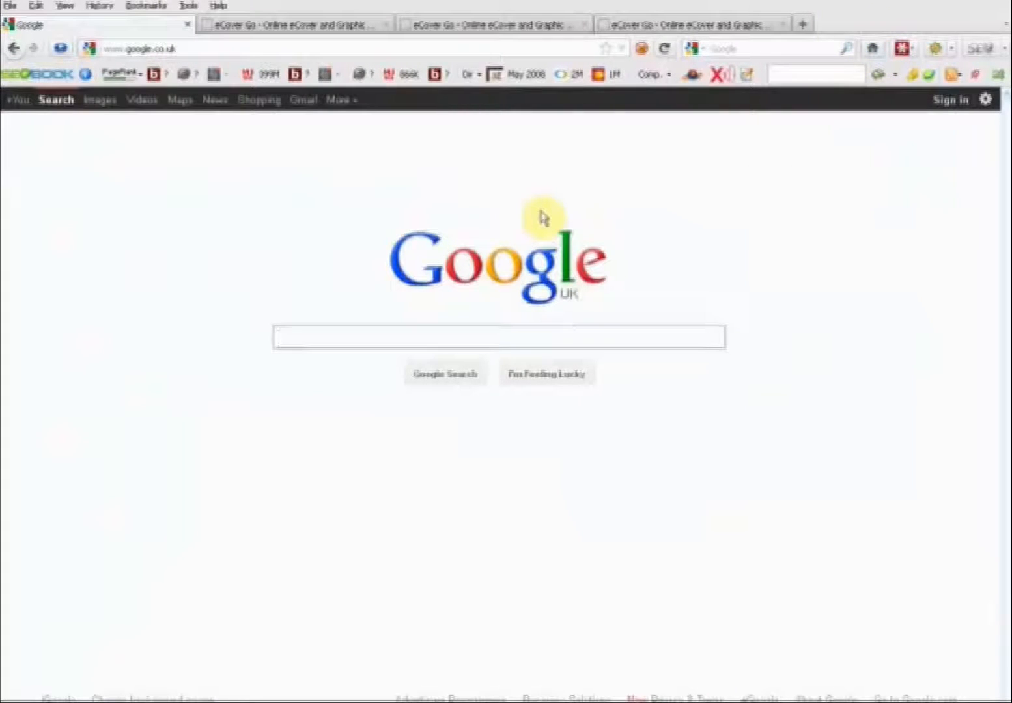
type("advance im")
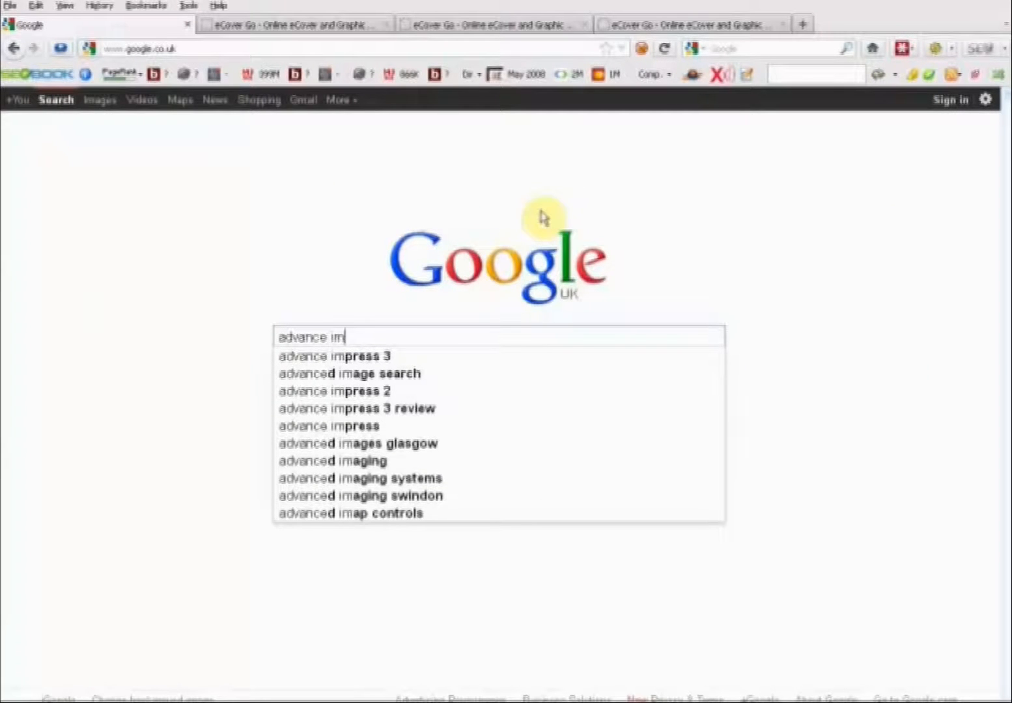
key("Down")
key("Down")
key("Return")
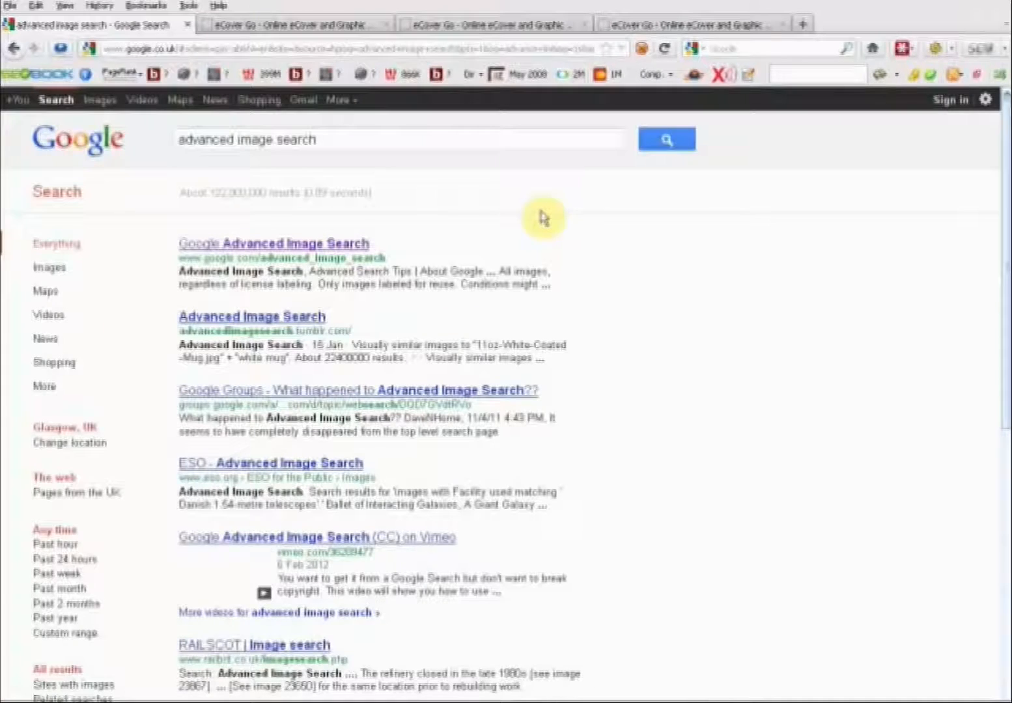
left_click(333, 248)
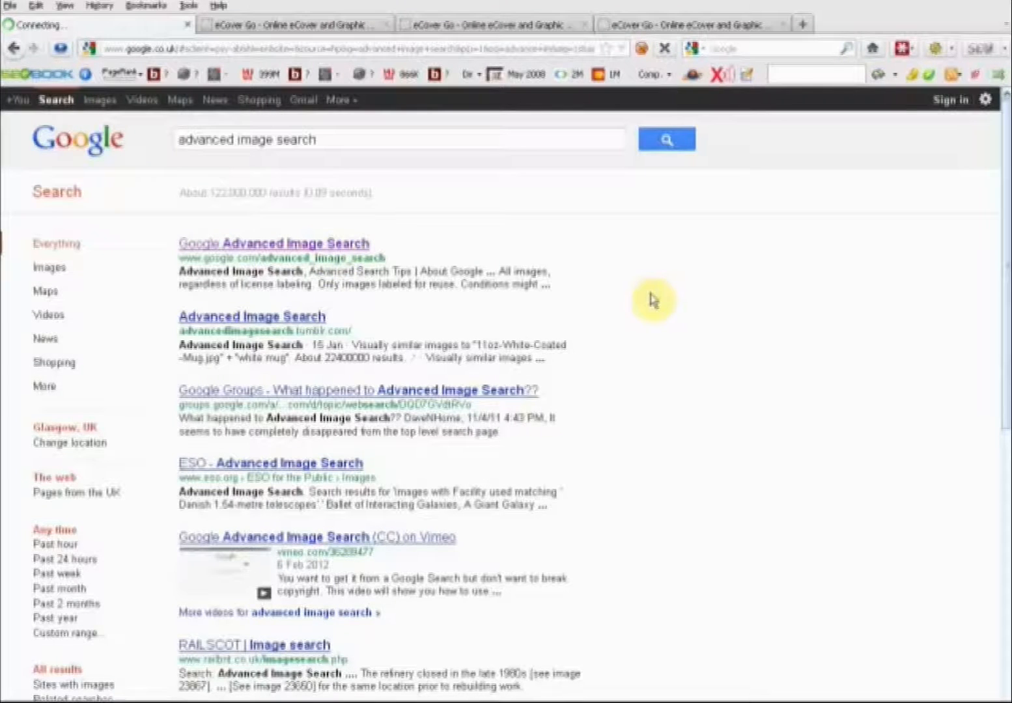
- Restrict the image search's usage rights to only images labeled for reuse
left_click_drag(1005, 182, 1003, 269)
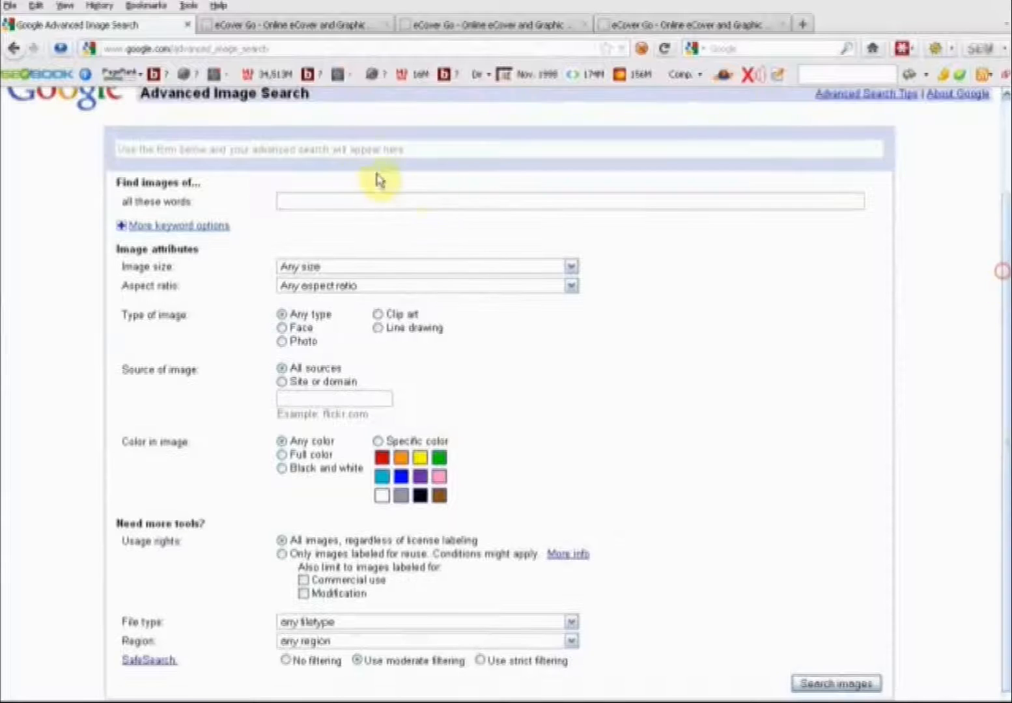
left_click(301, 196)
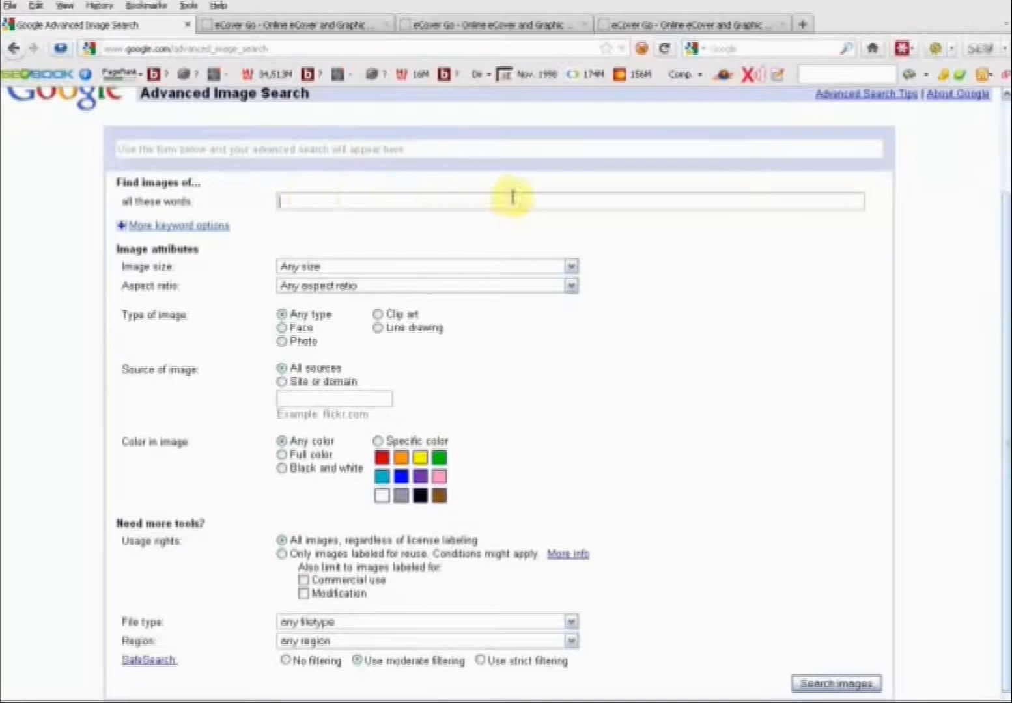
left_click_drag(1006, 233, 1001, 283)
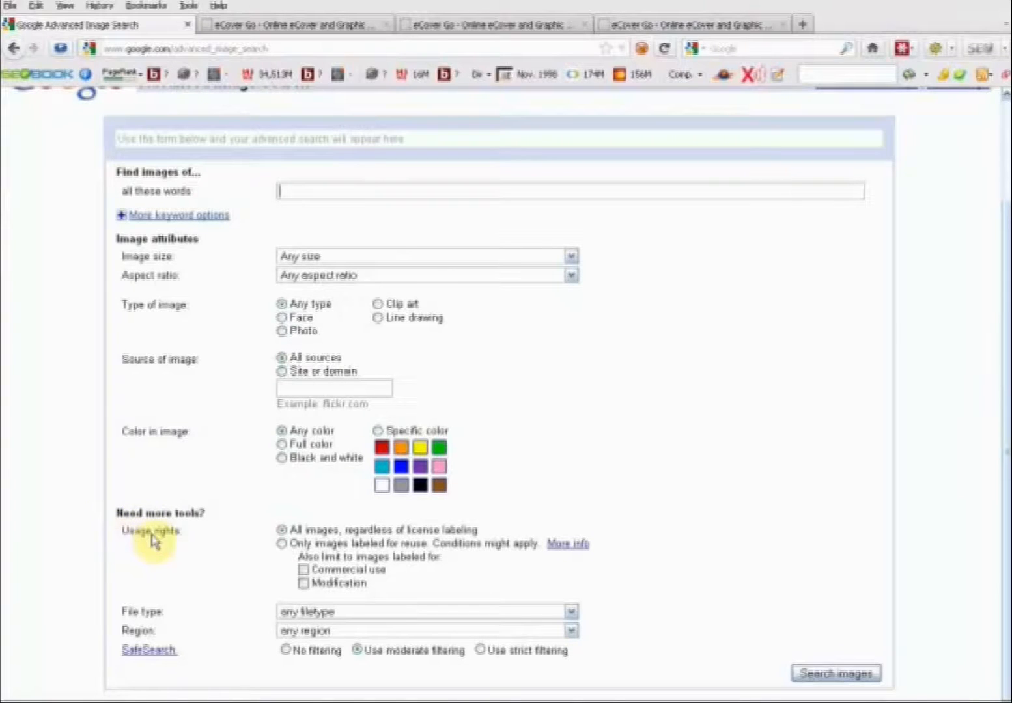
left_click(281, 544)
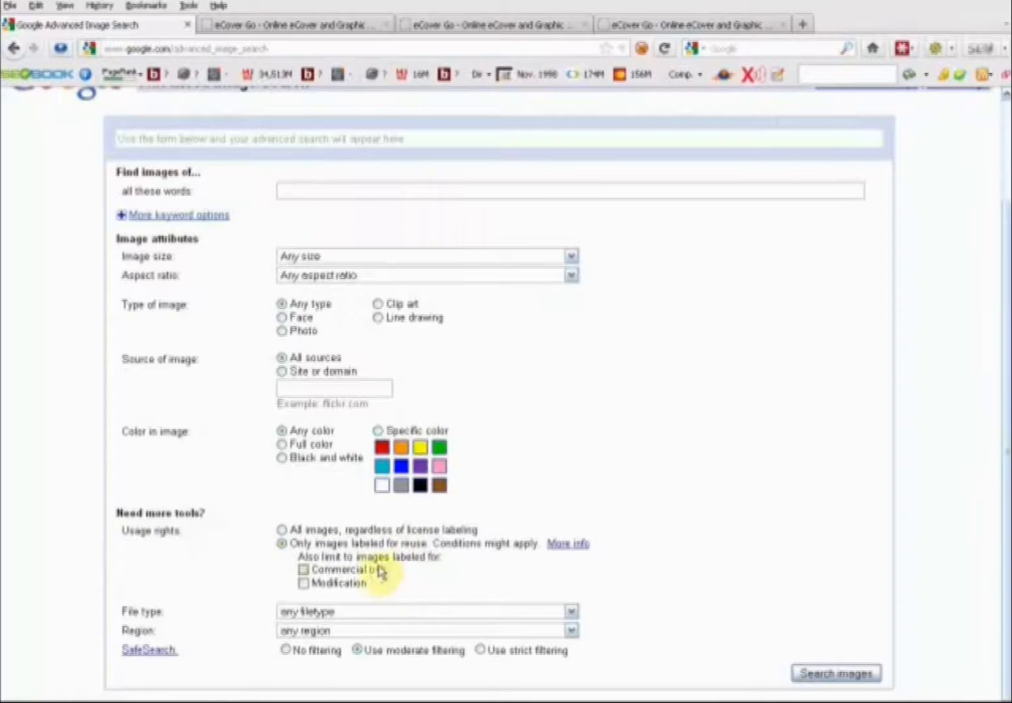
left_click(304, 573)
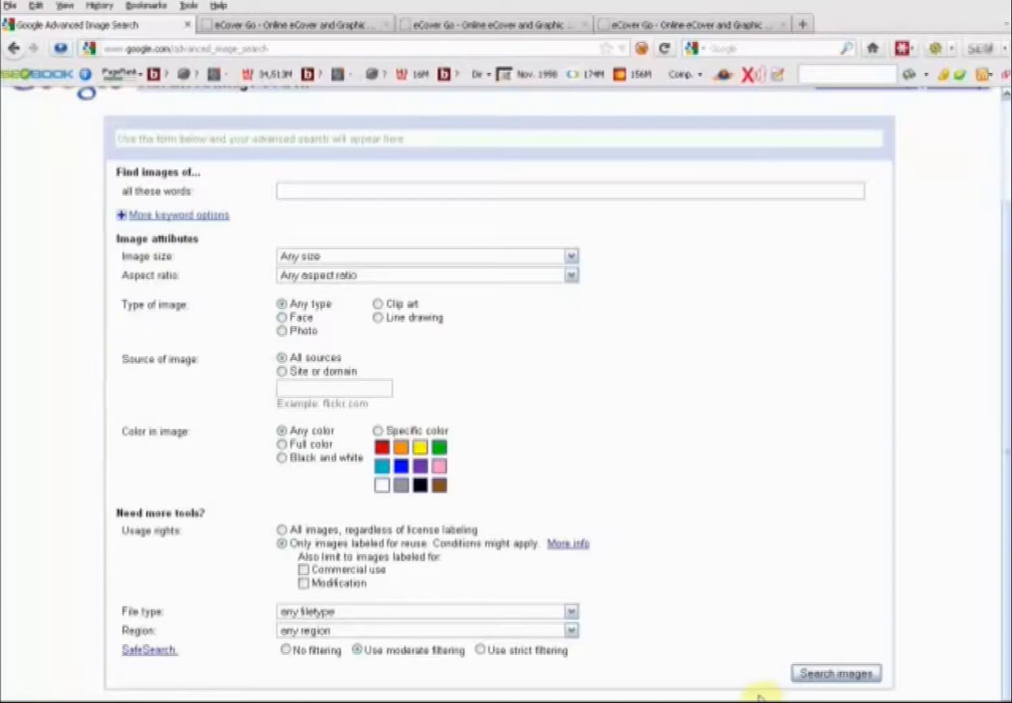
- Switch to the QR codes document in Writer and save it as "Local Mobile Mayhem Report" in the desktop folder LOCAL MOBILE MAYHEM
left_click(791, 702)
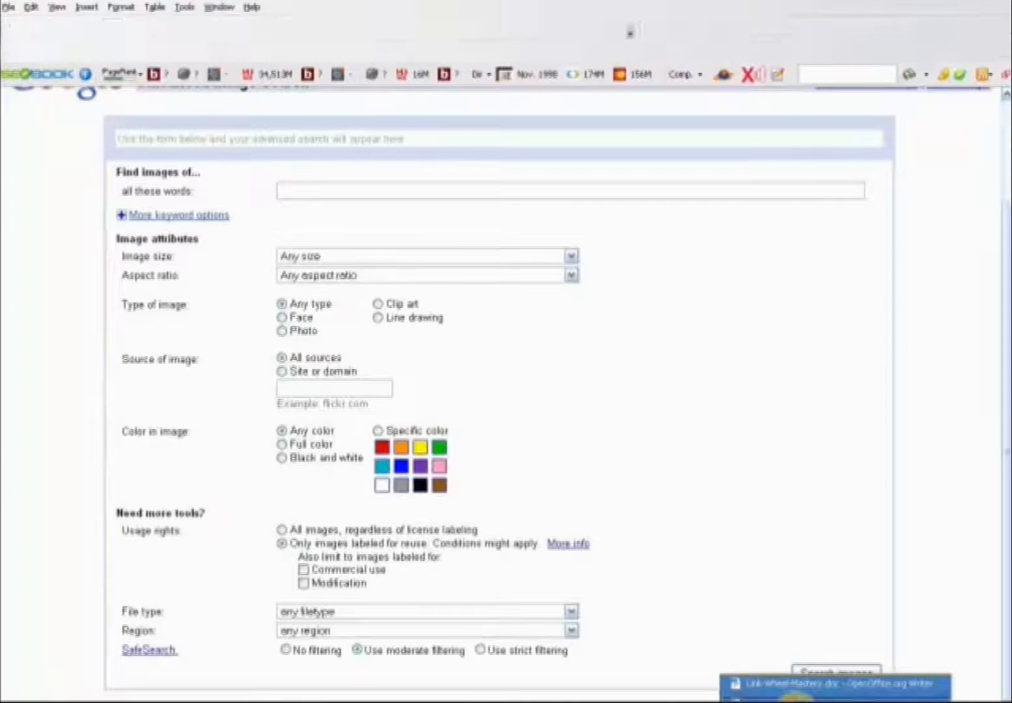
left_click(791, 684)
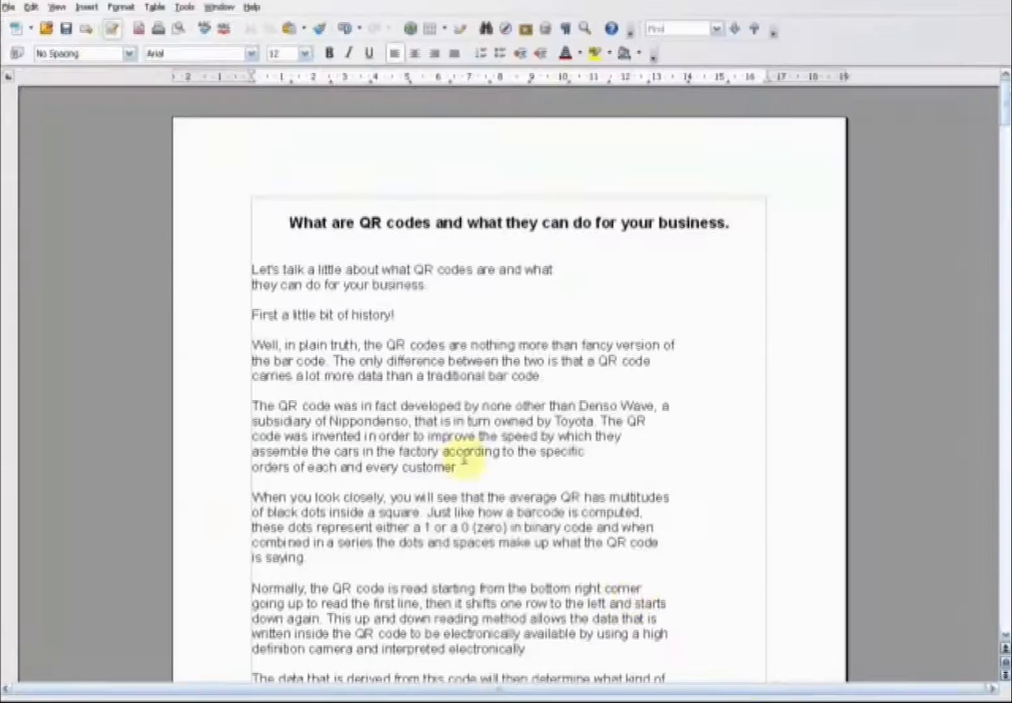
left_click(10, 8)
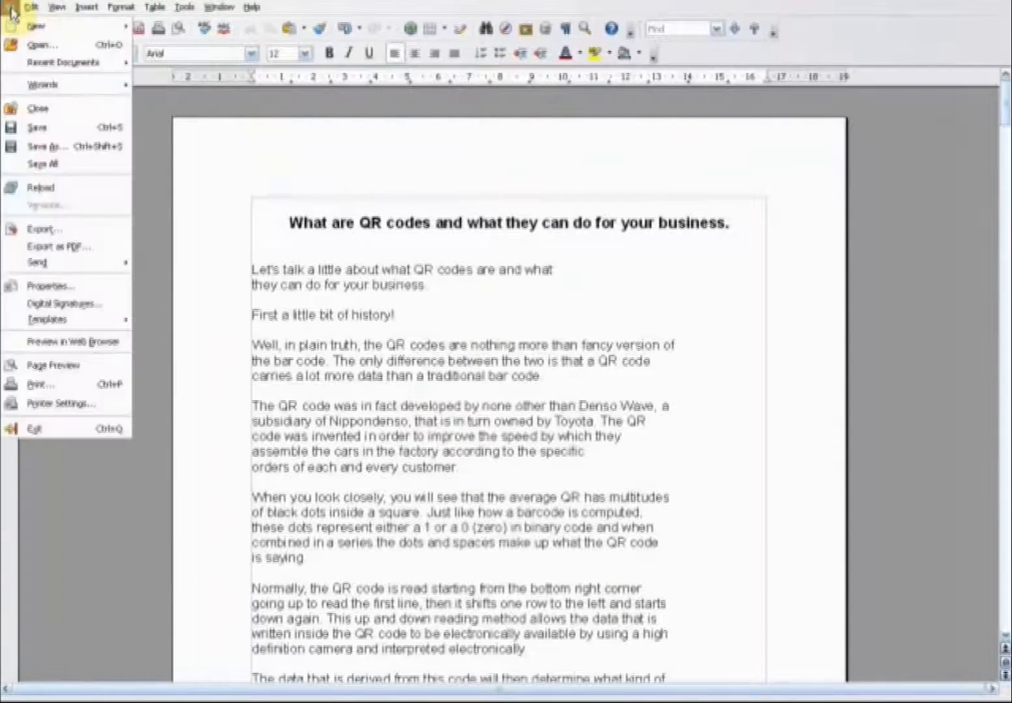
left_click(49, 148)
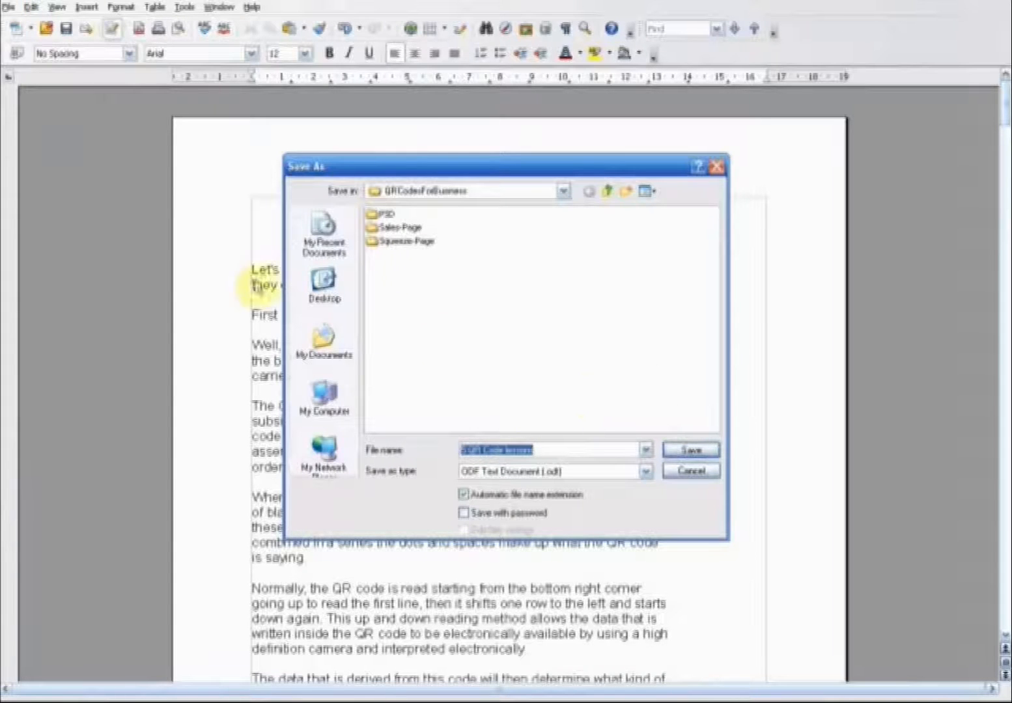
left_click(323, 284)
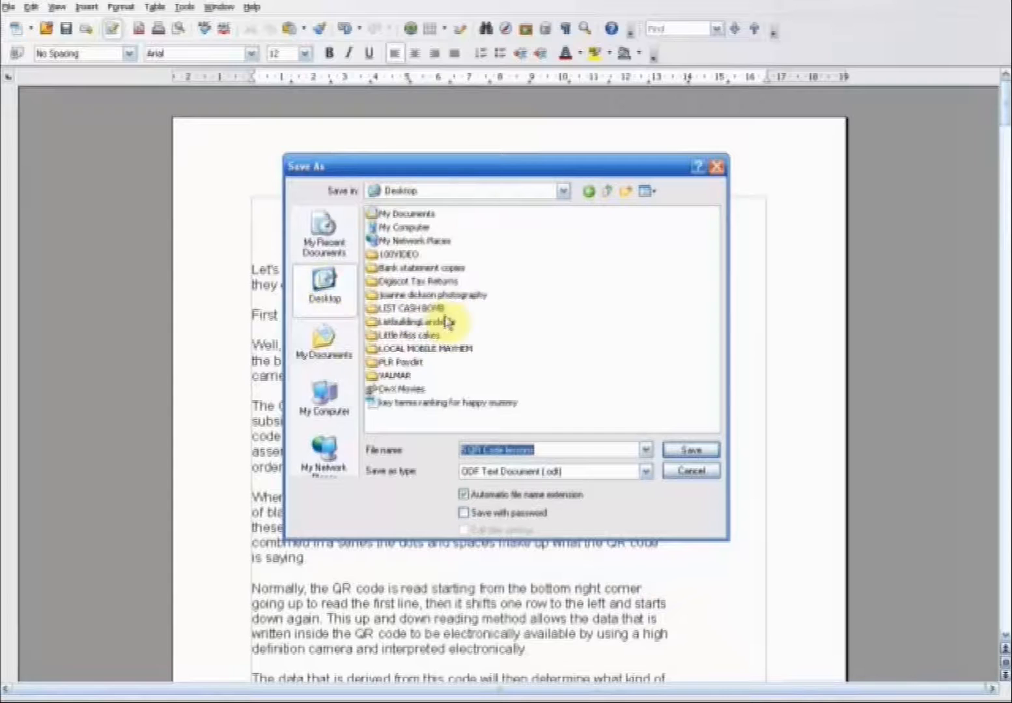
double_click(416, 350)
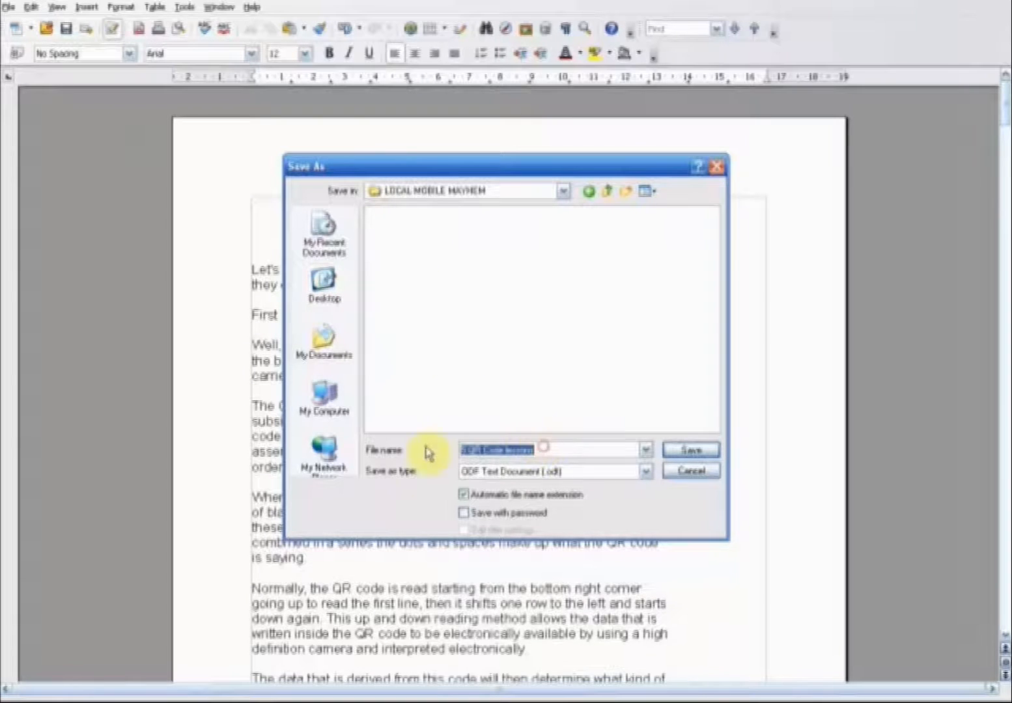
type("Lo")
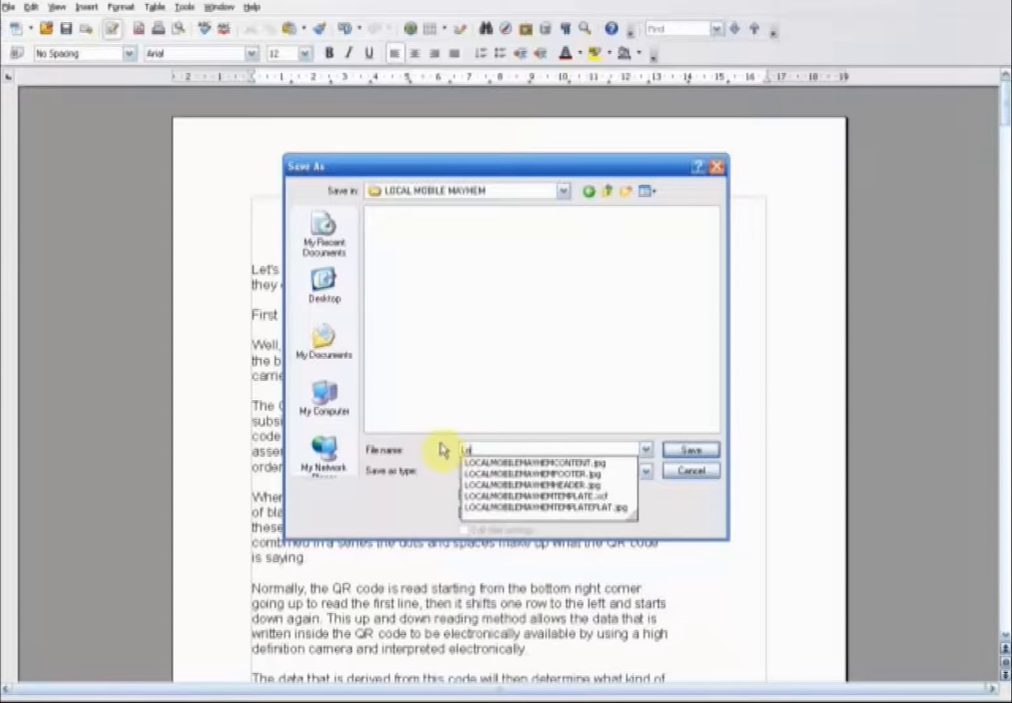
type("cal Mobile Mayhem Report")
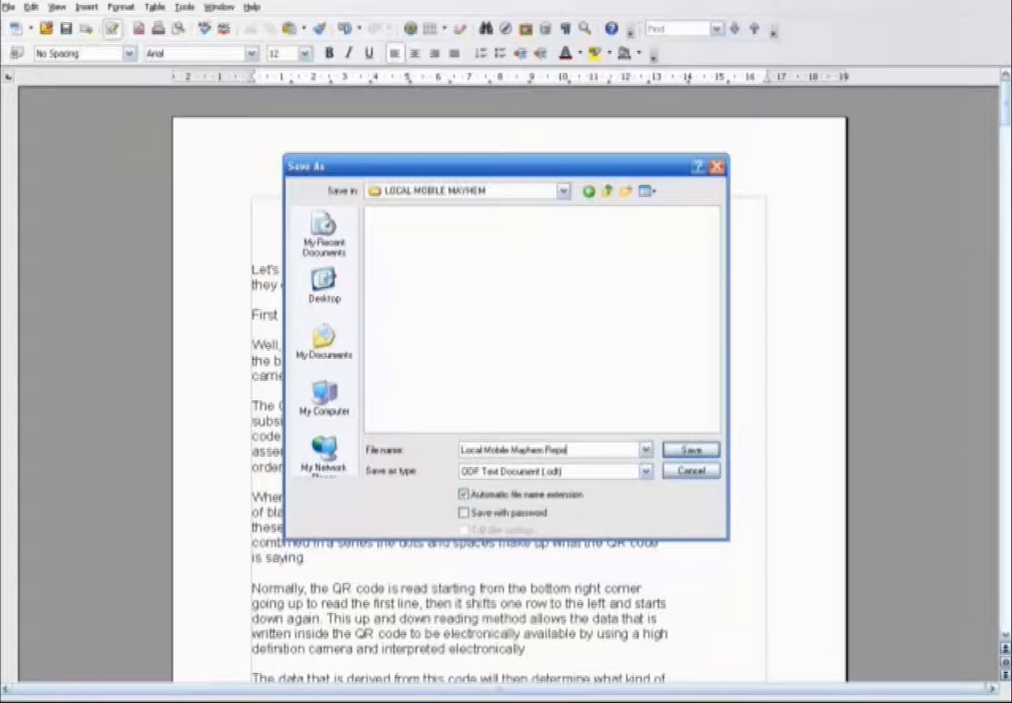
left_click(691, 458)
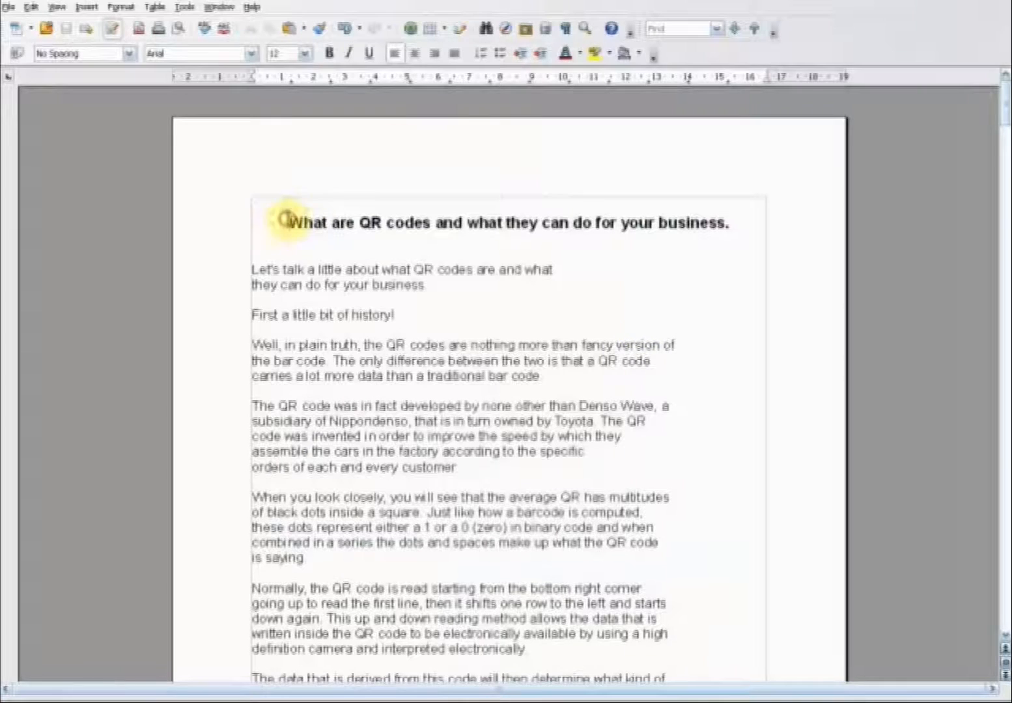
- Insert blank lines before the heading "What are QR codes and what they can do for your business." to push it onto the second page
left_click(286, 219)
key("Return")
key("Return")
key("Return")
key("Return")
key("Return")
key("Return")
key("Return")
key("Return")
key("Return")
key("Return")
key("Return")
key("Return")
key("Return")
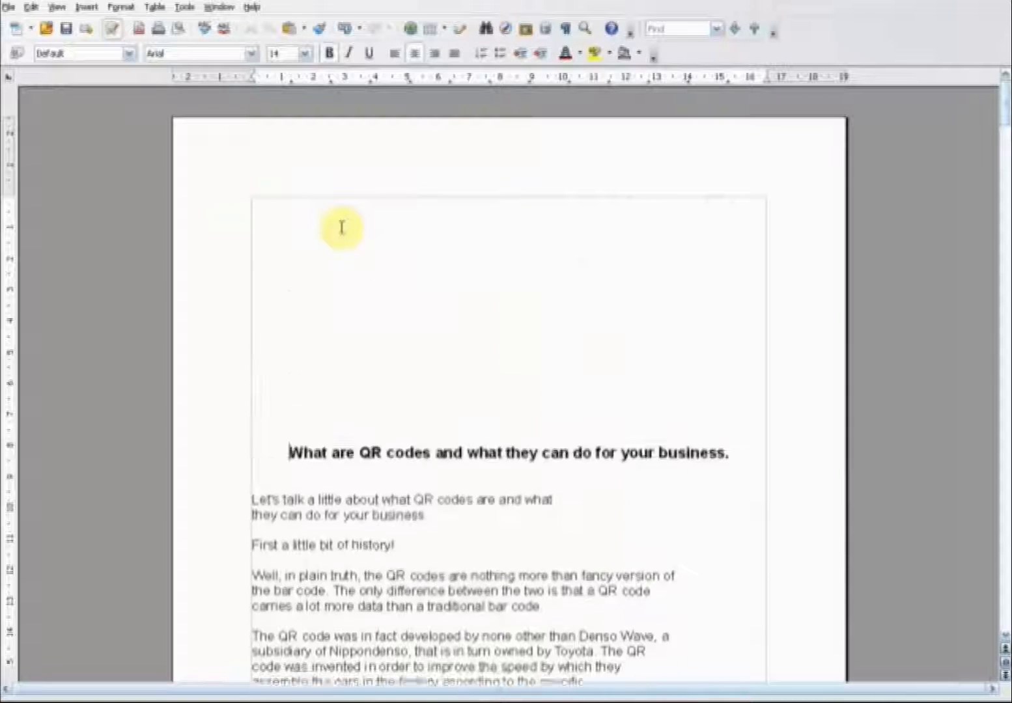
key("Return")
key("Return")
key("Return")
key("Return")
key("Return")
key("Return")
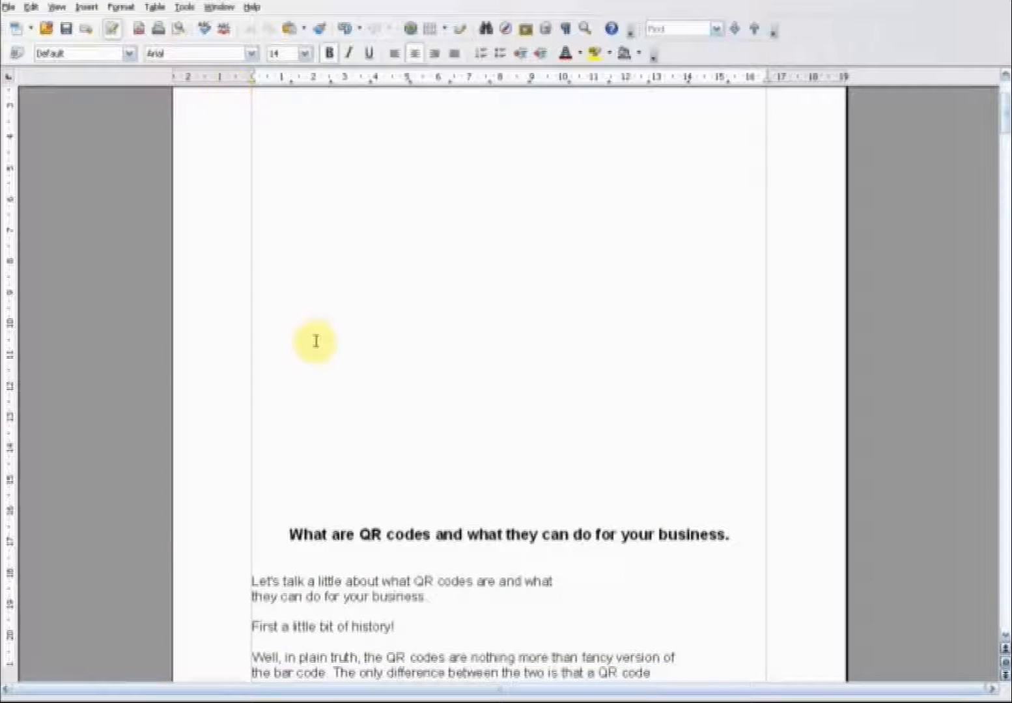
key("Return")
key("Return")
key("Return")
key("Return")
key("Return")
key("Return")
key("Return")
key("Return")
key("Return")
key("Return")
key("Return")
key("Return")
key("Return")
key("Return")
key("Return")
key("Return")
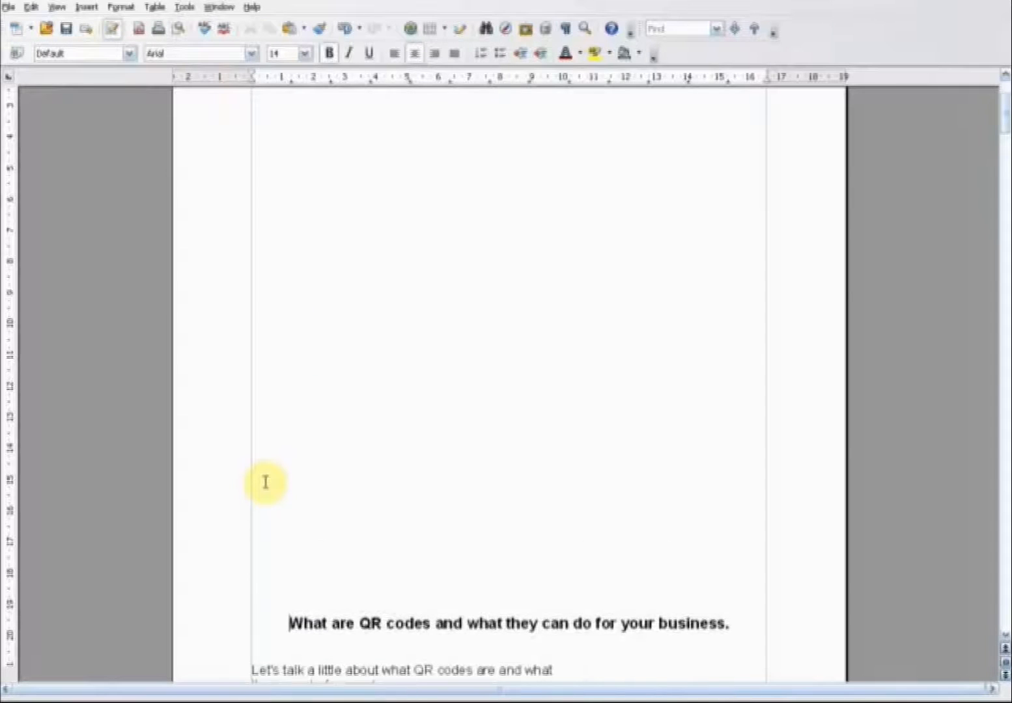
key("Return")
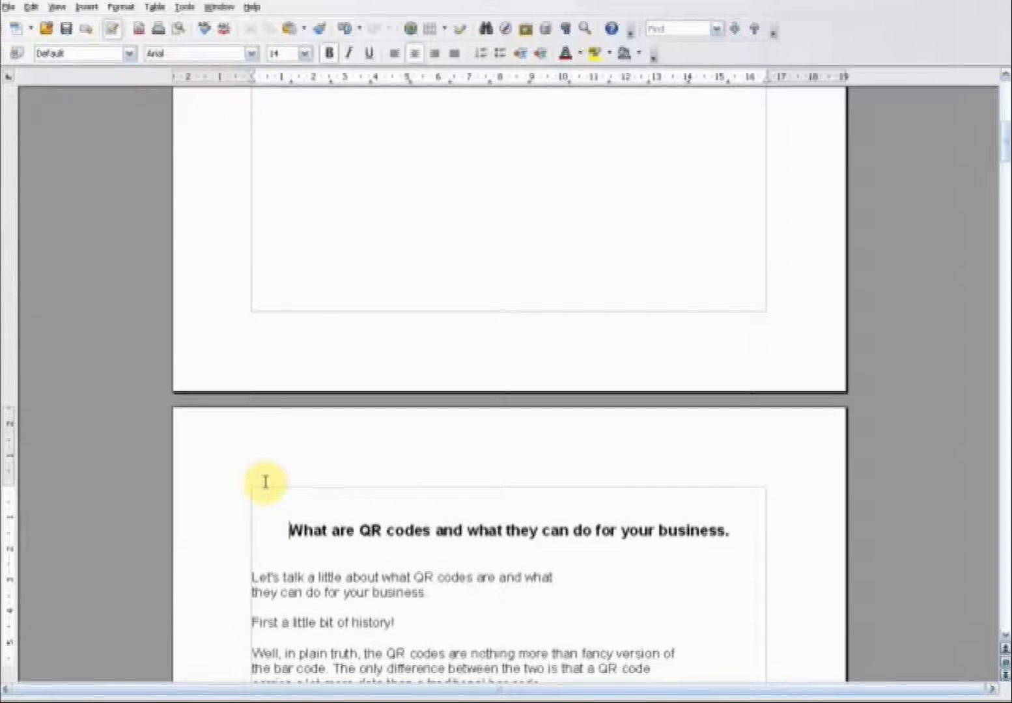
- Insert the picture REPORTCOVER1 from the LOCAL MOBILE MAYHEM folder onto the blank first page
scroll(488, 197, "up", 3)
scroll(488, 197, "up", 8)
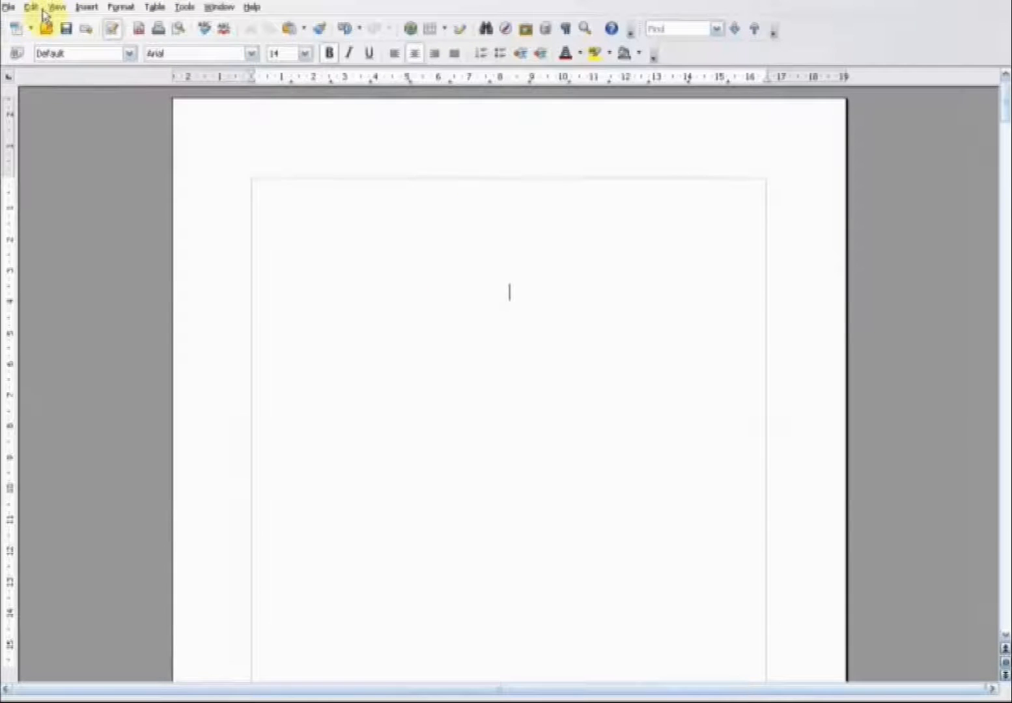
left_click(83, 8)
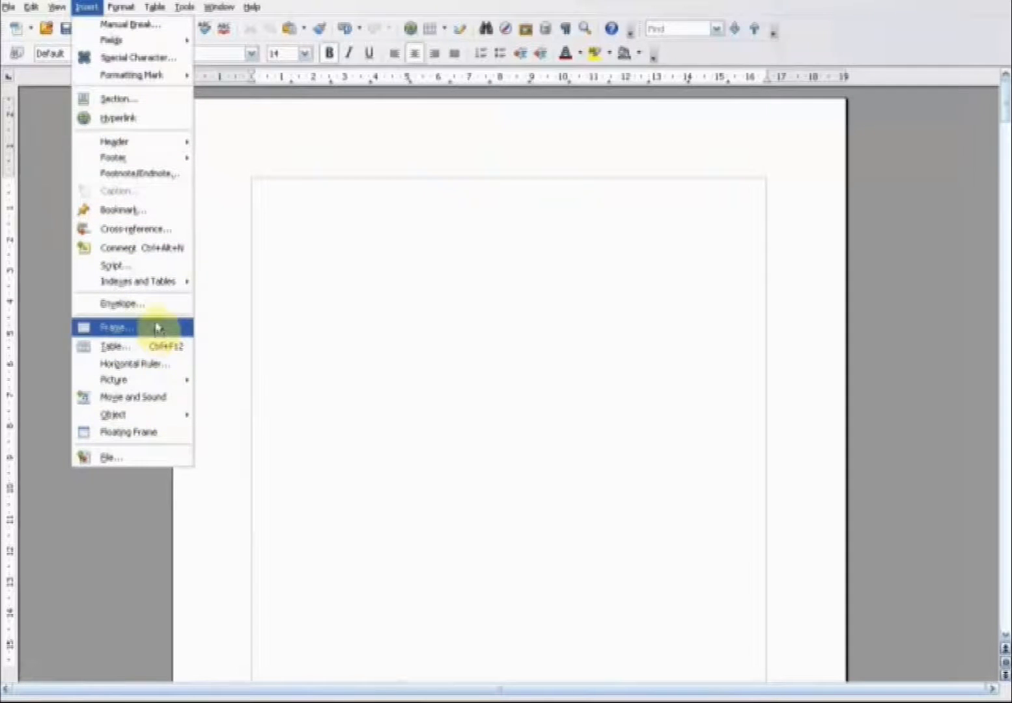
mouse_move(190, 381)
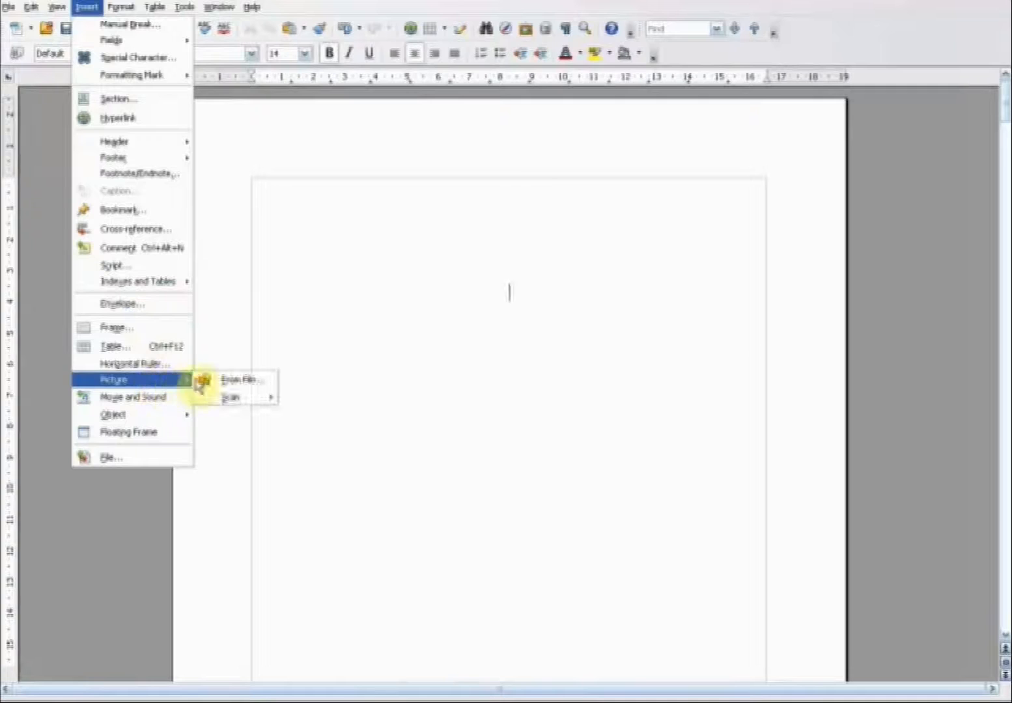
left_click(228, 381)
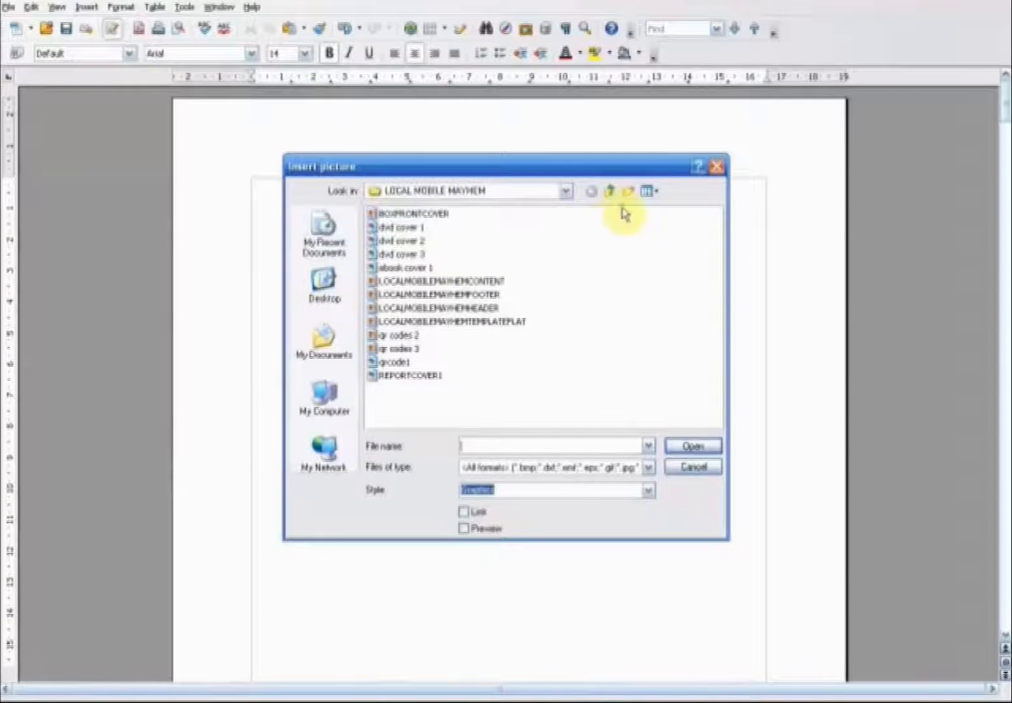
left_click(654, 191)
left_click(660, 209)
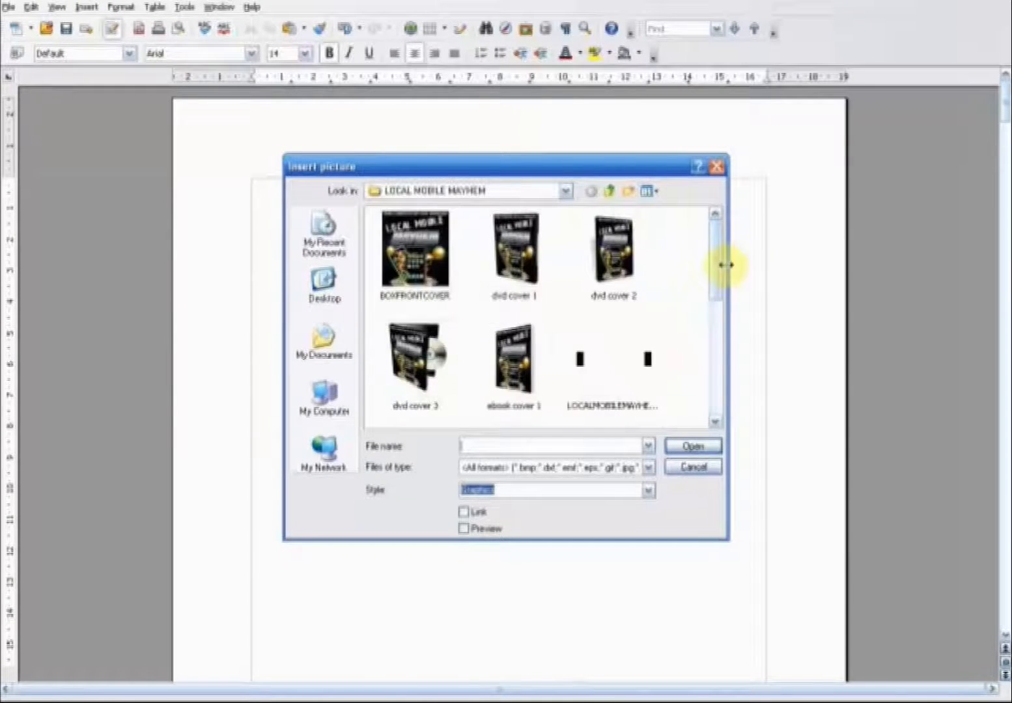
left_click_drag(714, 263, 727, 396)
left_click(415, 371)
left_click(691, 446)
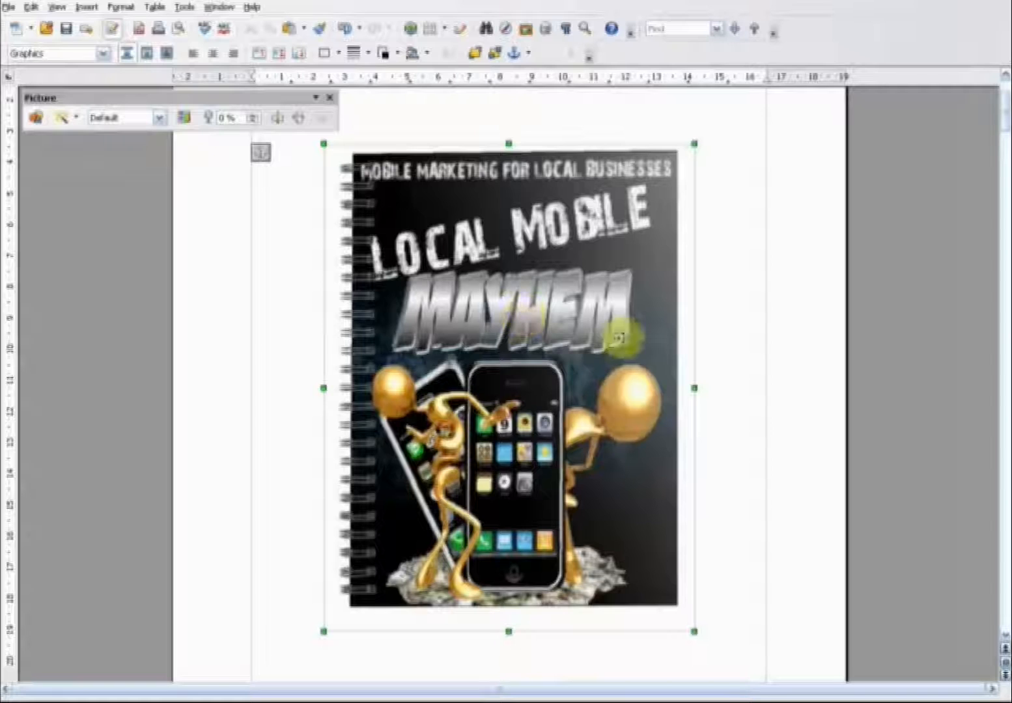
- Move the report cover picture up and toward the left margin, and enlarge it proportionally to about 14 cm wide
left_click_drag(1003, 123, 1003, 109)
left_click_drag(538, 433, 493, 381)
scroll(648, 508, "down", 8)
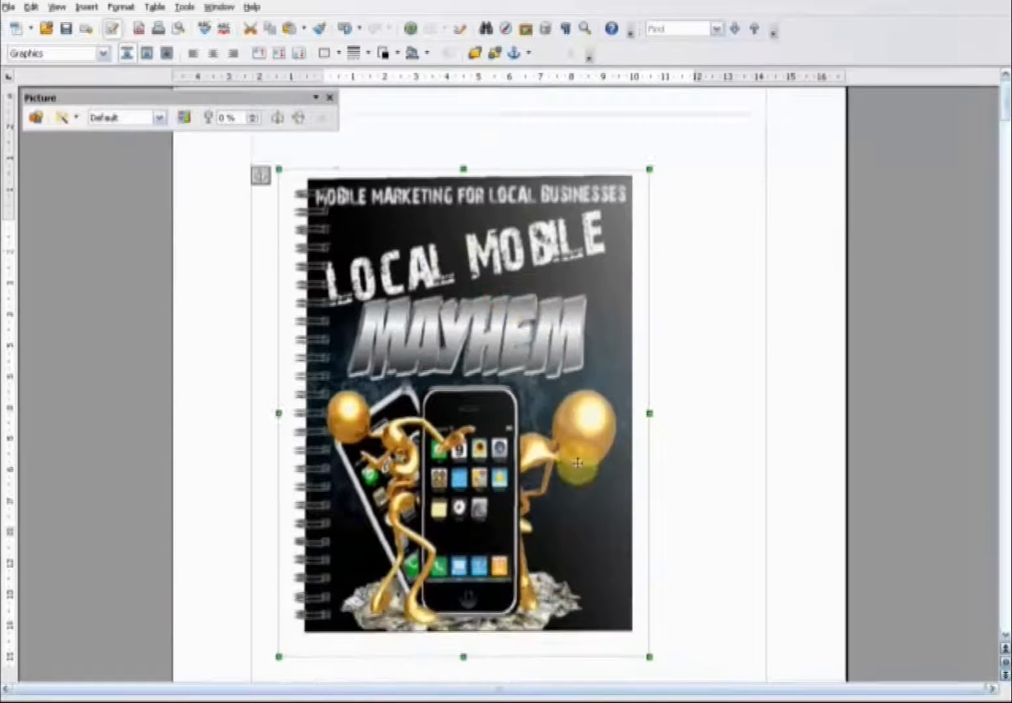
left_click_drag(648, 454, 724, 576)
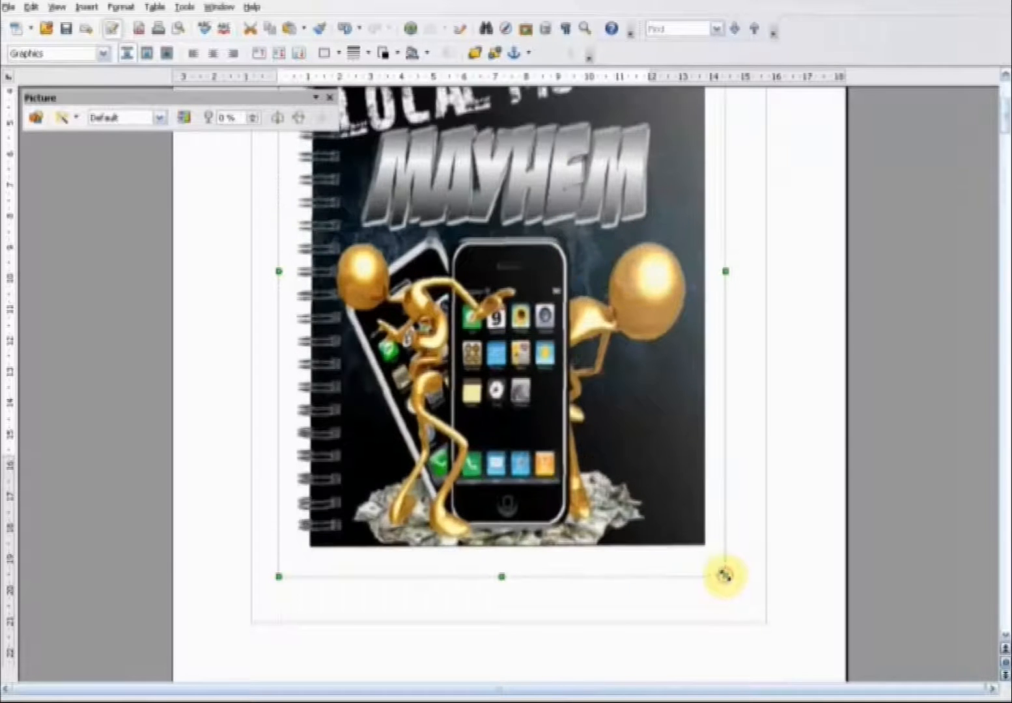
scroll(724, 576, "up", 8)
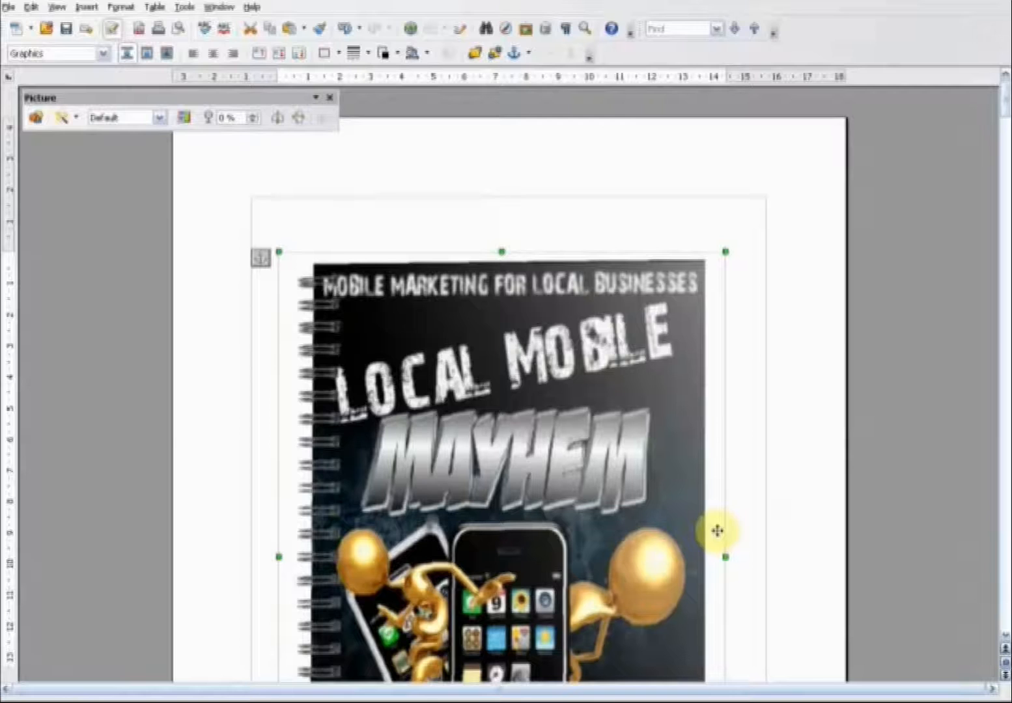
left_click(415, 215)
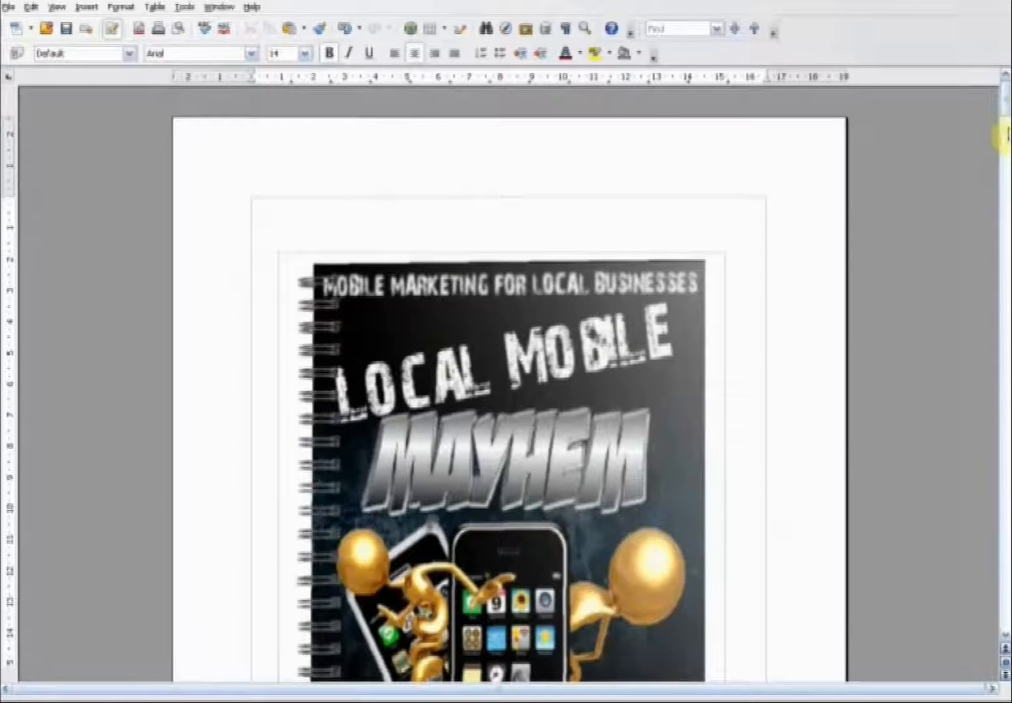
- Cut the entire legal notice text from the end of the document
left_click_drag(1006, 116, 1005, 596)
left_click_drag(253, 325, 558, 564)
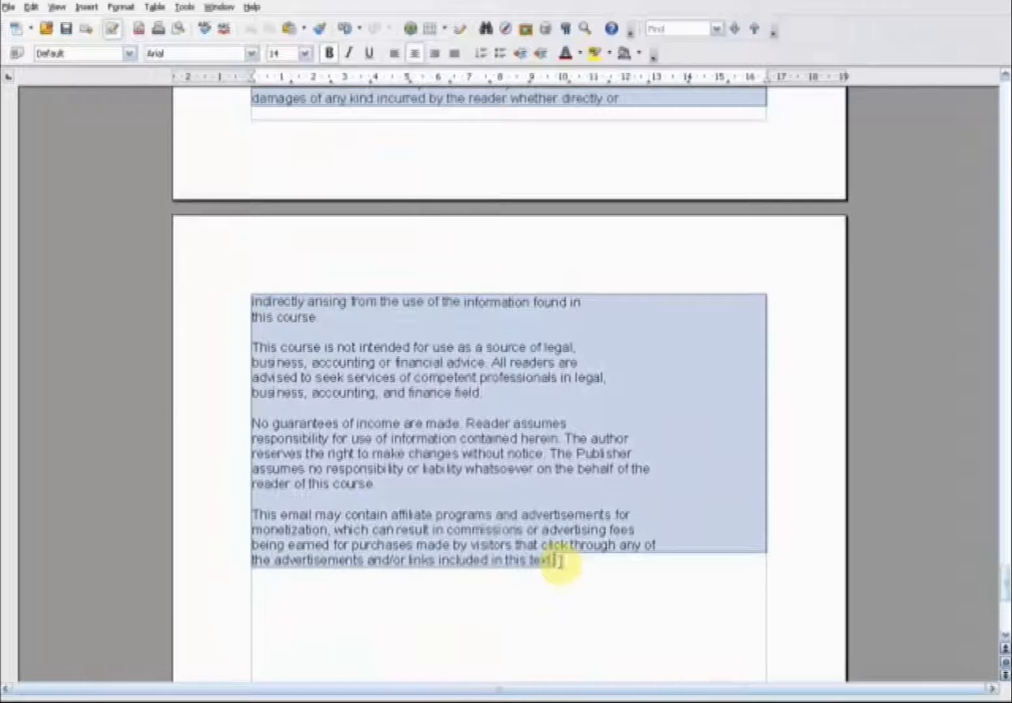
right_click(470, 506)
left_click(511, 479)
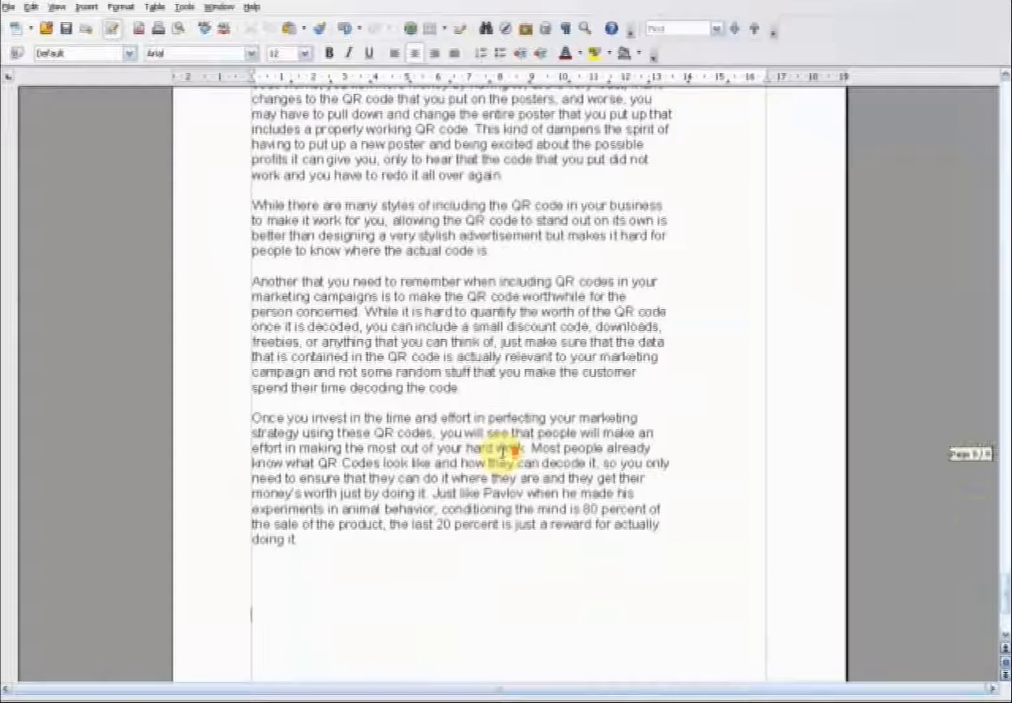
- Paste the legal notice near the top of the second page and join its last line to the paragraph above
scroll(503, 453, "up", 4)
left_click_drag(1003, 574, 1003, 136)
left_click(287, 398)
right_click(291, 396)
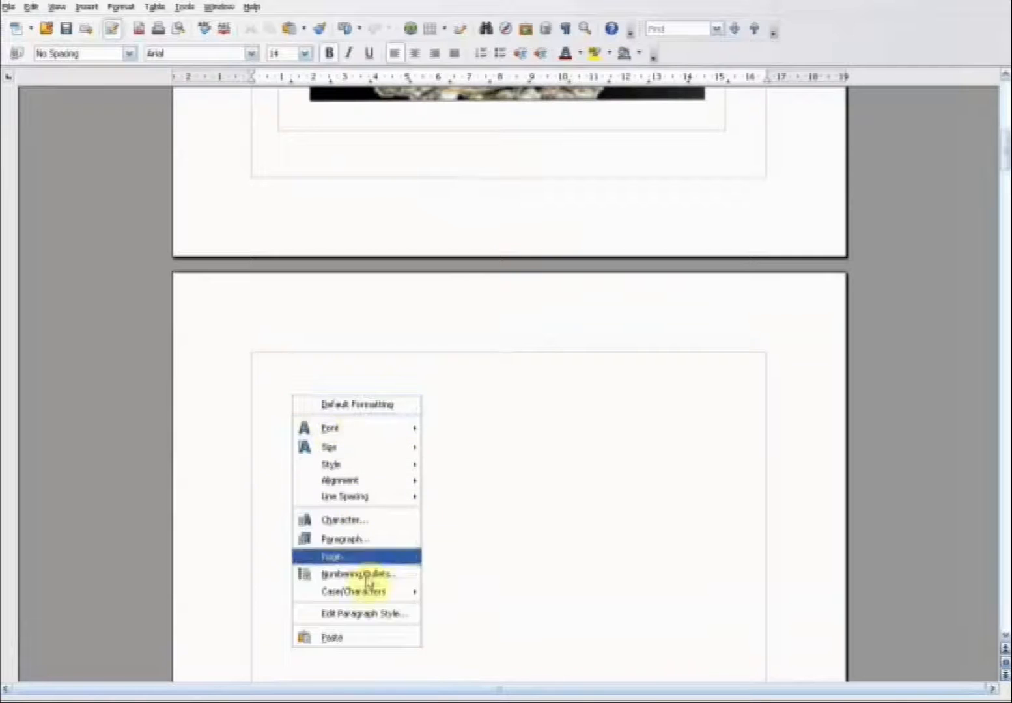
left_click(332, 637)
scroll(450, 577, "up", 3)
scroll(442, 579, "down", 4)
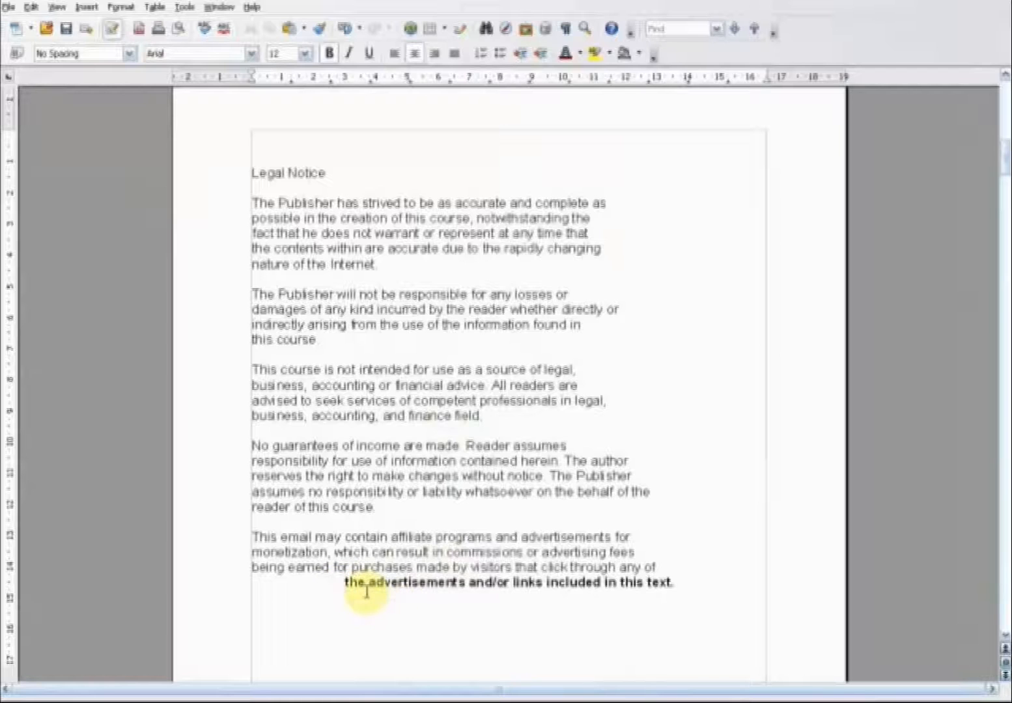
key("BackSpace")
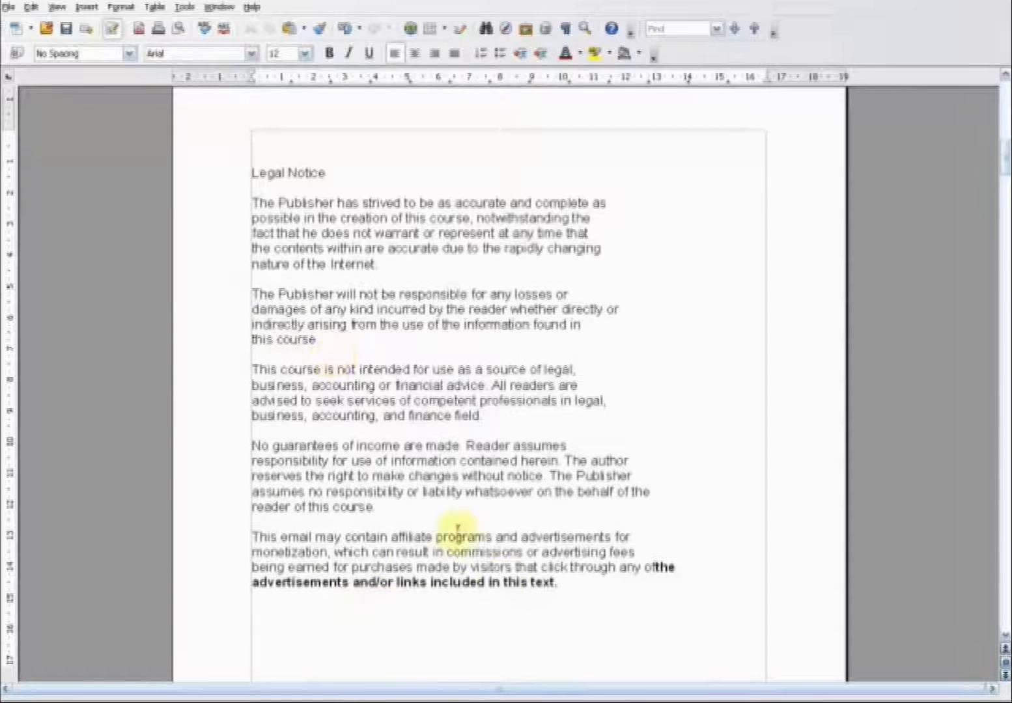
- Format the "Legal Notice" heading as centered, 14 pt and bold
scroll(640, 519, "up", 5)
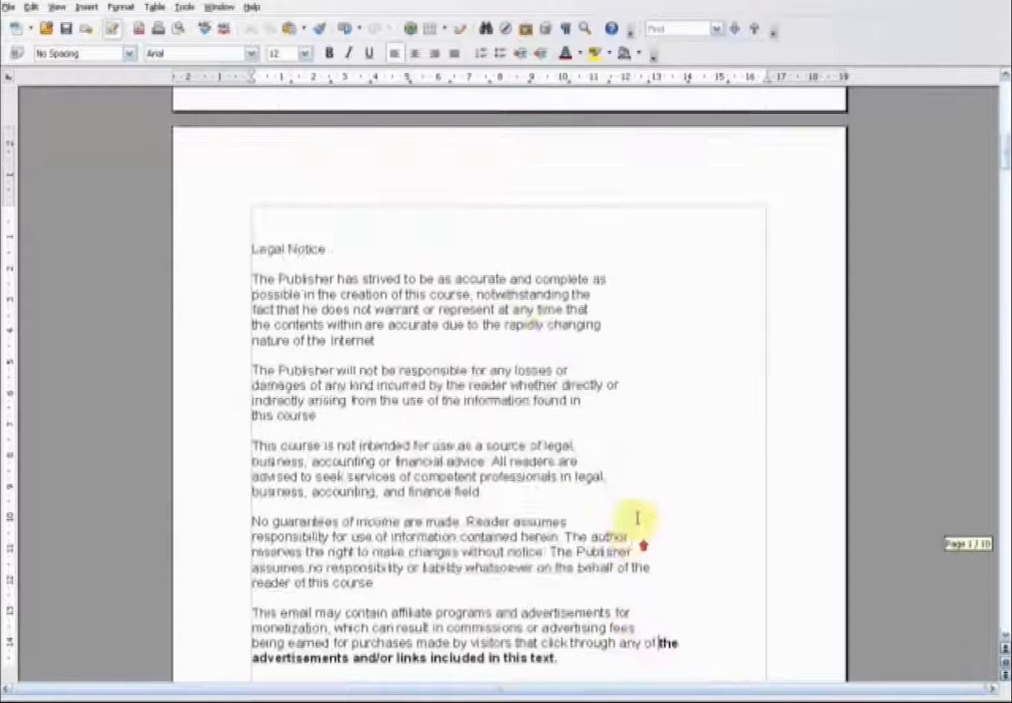
left_click_drag(328, 371, 246, 375)
left_click(415, 55)
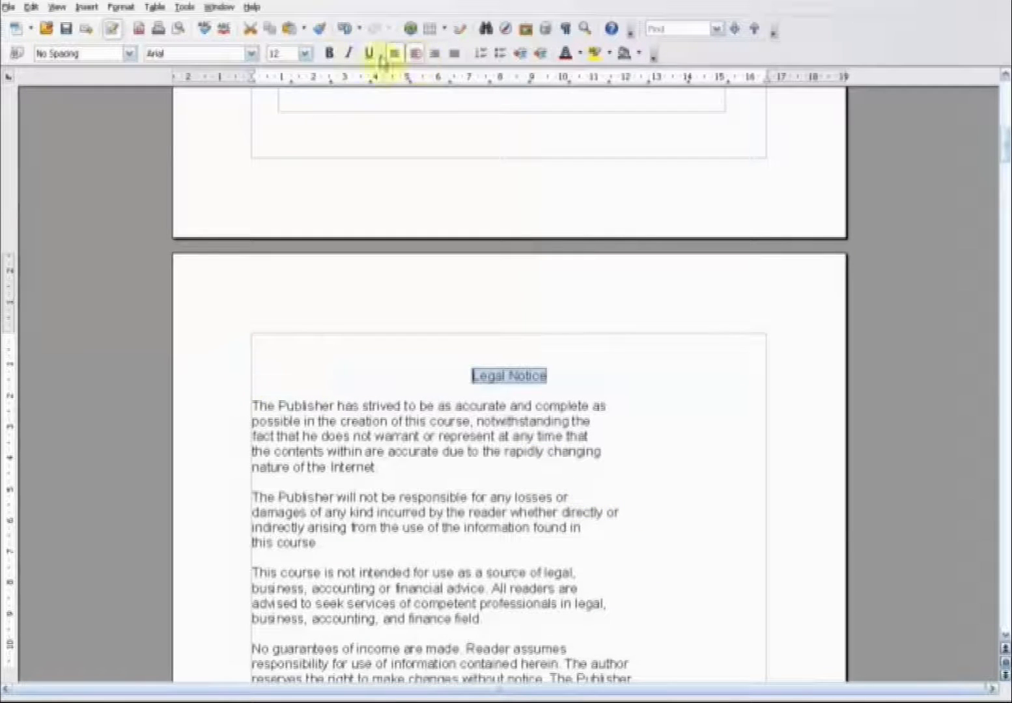
left_click(306, 54)
left_click(281, 134)
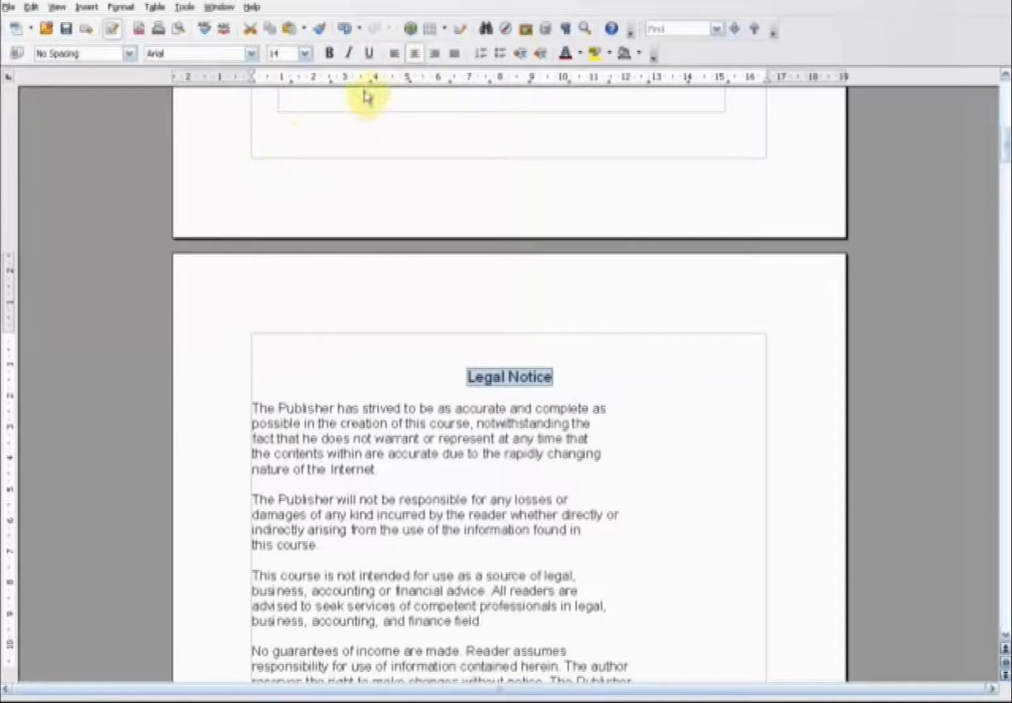
left_click(326, 53)
left_click(650, 383)
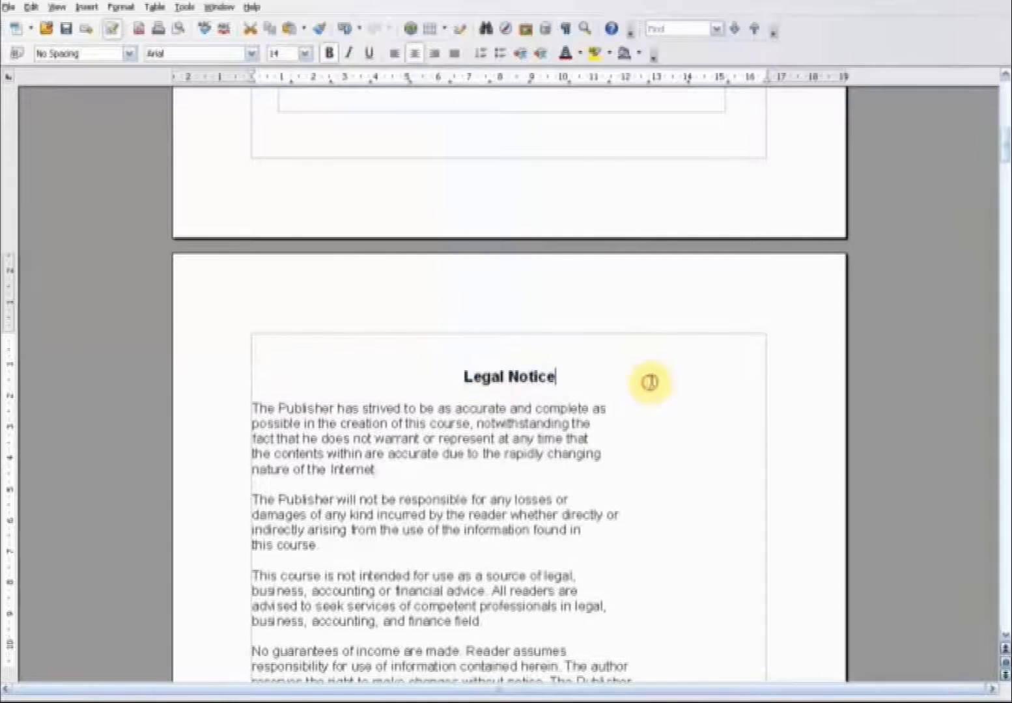
- Insert blank lines above the heading "What are QR codes and what they can do for your business." to start it on a new page
scroll(770, 371, "down", 2)
left_click_drag(1005, 155, 1005, 215)
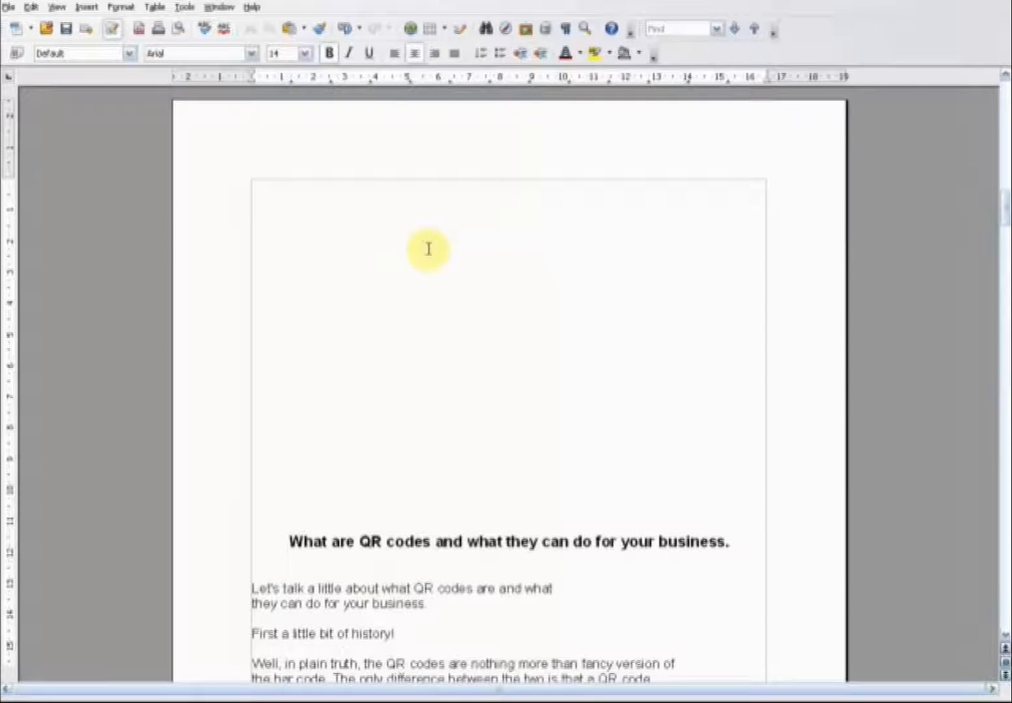
left_click_drag(1003, 214, 1002, 229)
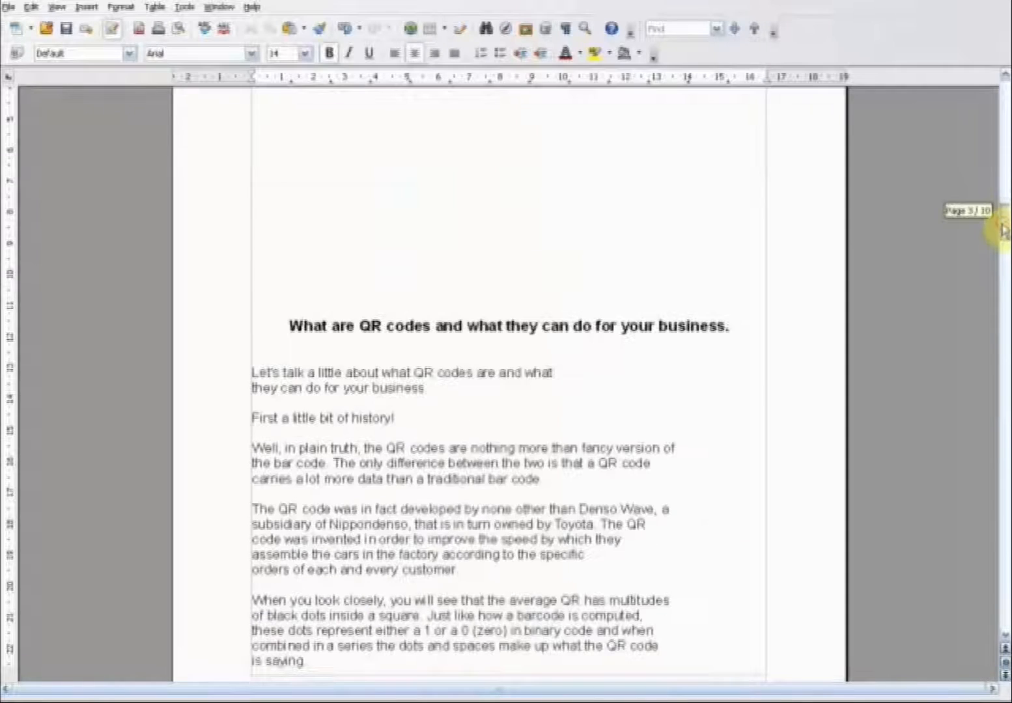
scroll(458, 288, "up", 8)
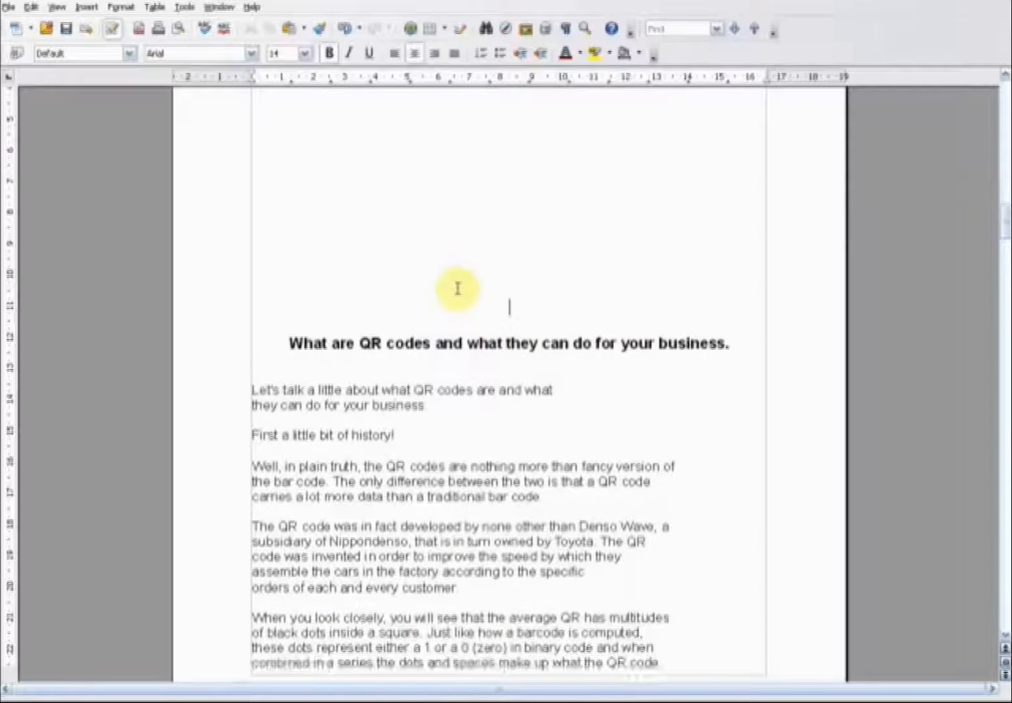
scroll(458, 288, "up", 1)
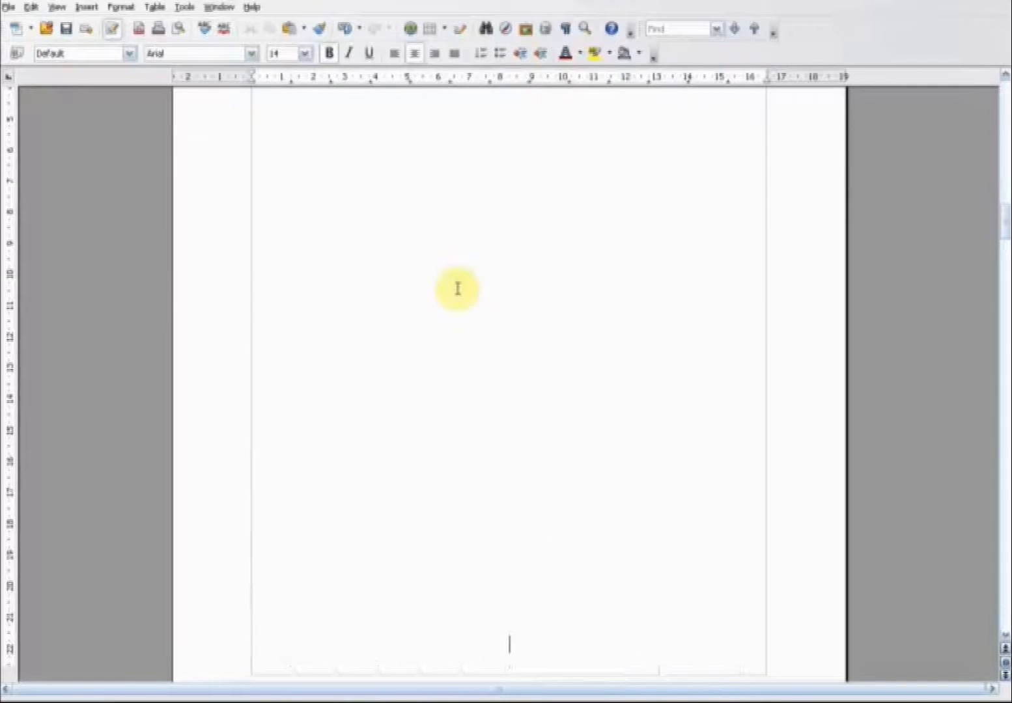
scroll(461, 323, "down", 10)
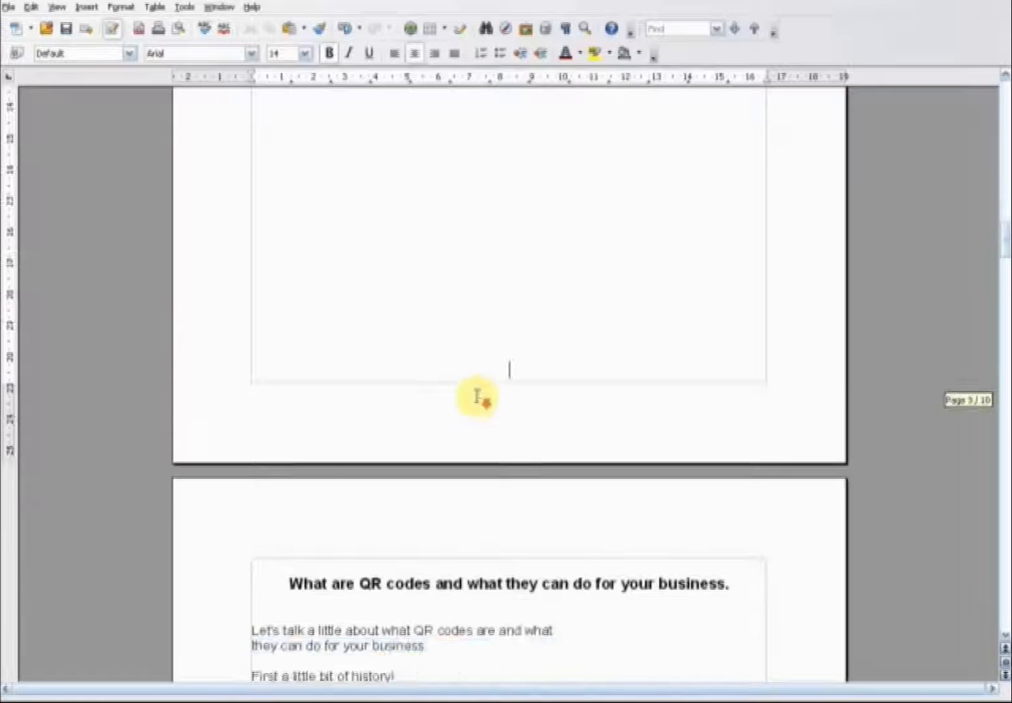
key("Return")
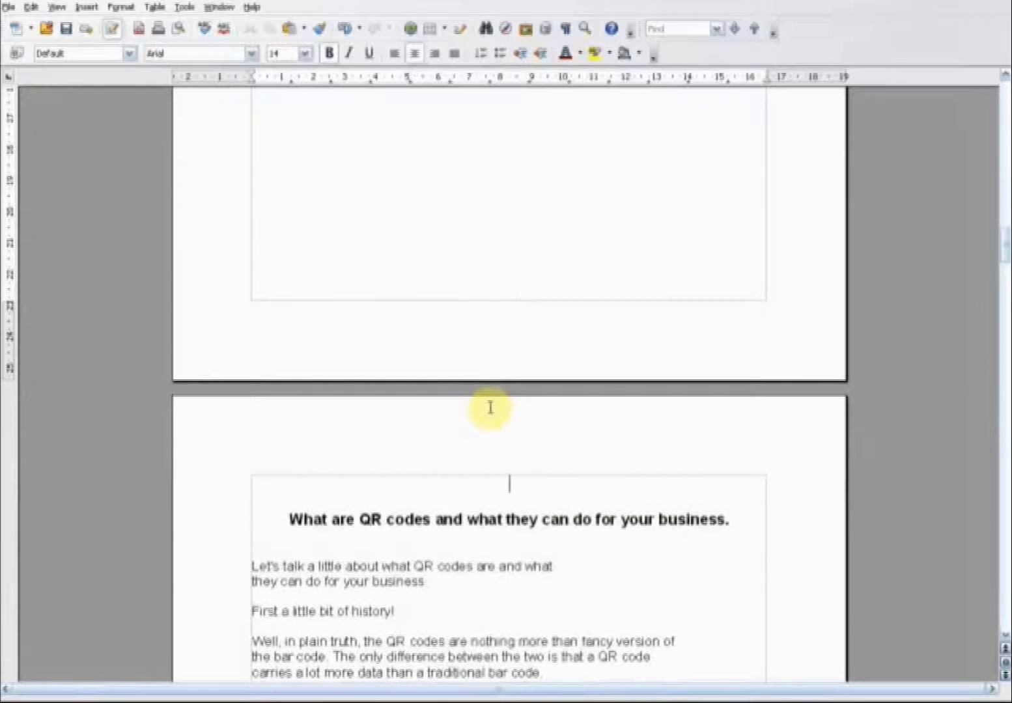
scroll(515, 452, "down", 2)
scroll(515, 450, "down", 4)
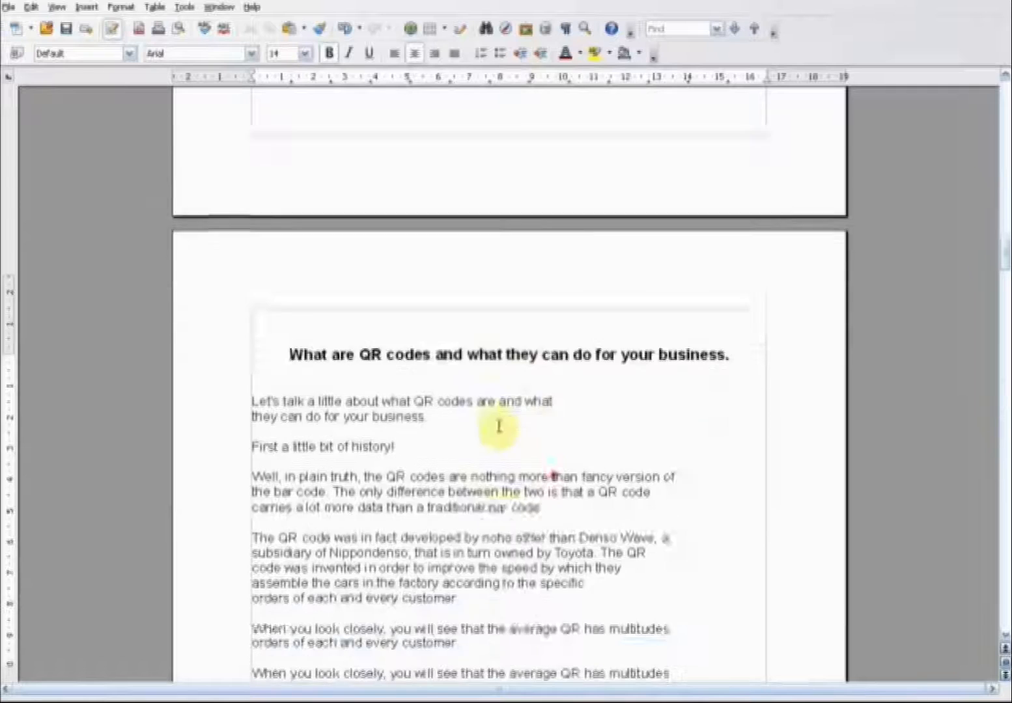
mouse_move(1001, 260)
left_mouse_down()
mouse_move(1003, 301)
mouse_move(1002, 249)
left_mouse_up()
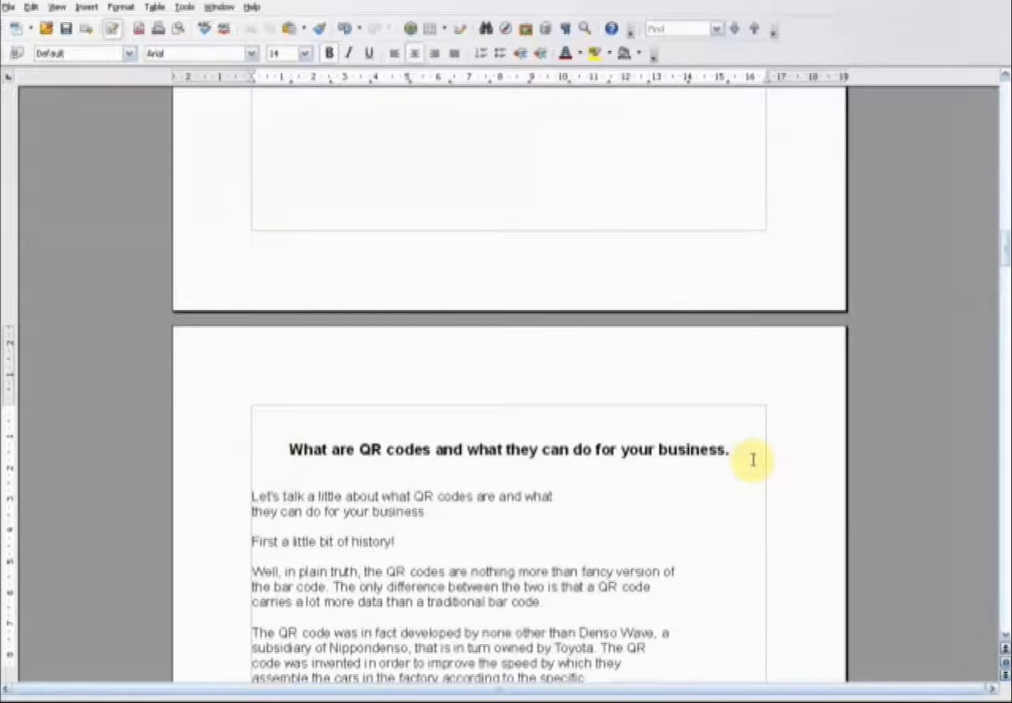
- Insert blank lines between the "What are QR codes" heading and the paragraph starting "Let's talk a little" to make room for a picture
key("Return")
key("Return")
key("Return")
key("Return")
key("Return")
key("Return")
key("Return")
key("Return")
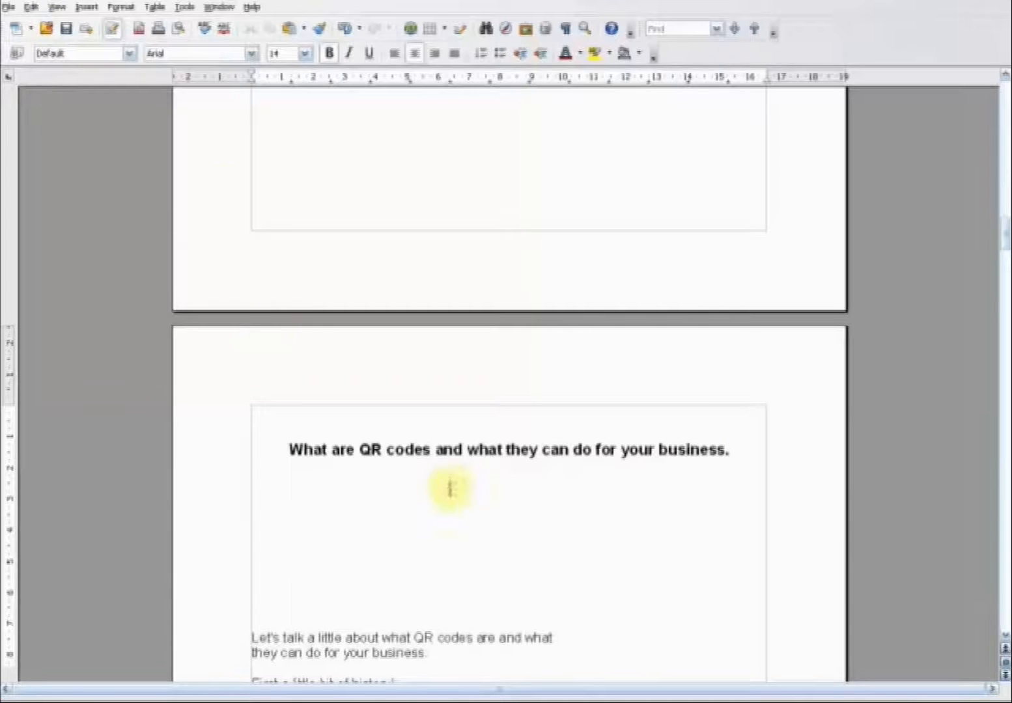
- Insert the picture qrcode1 from the LOCAL MOBILE MAYHEM folder below the "What are QR codes" heading
left_click(31, 8)
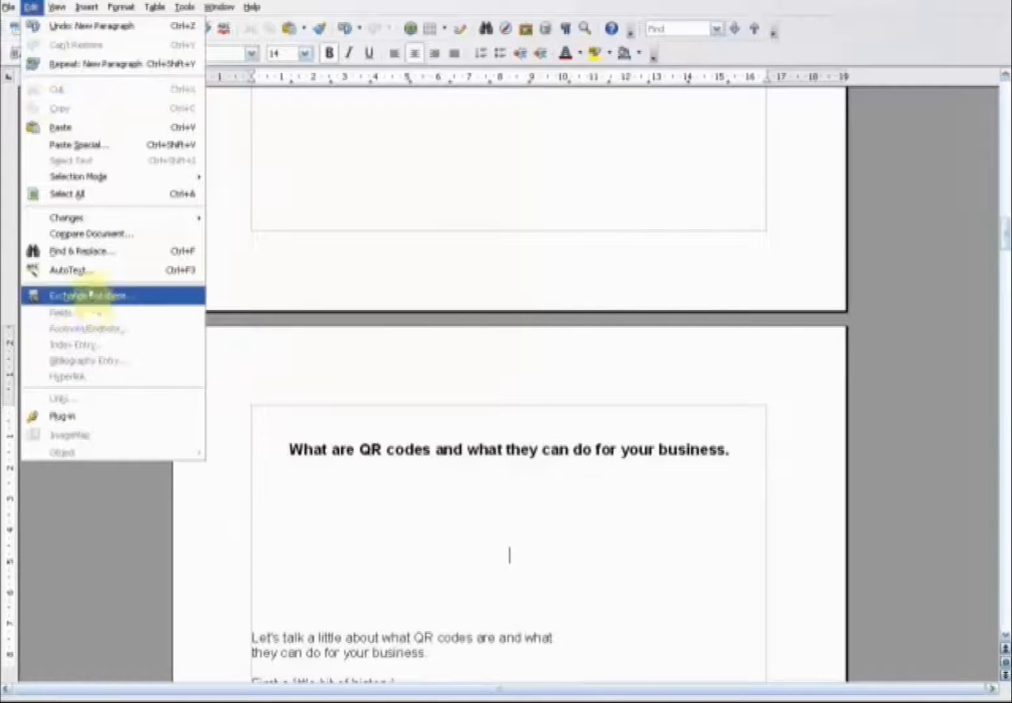
mouse_move(57, 8)
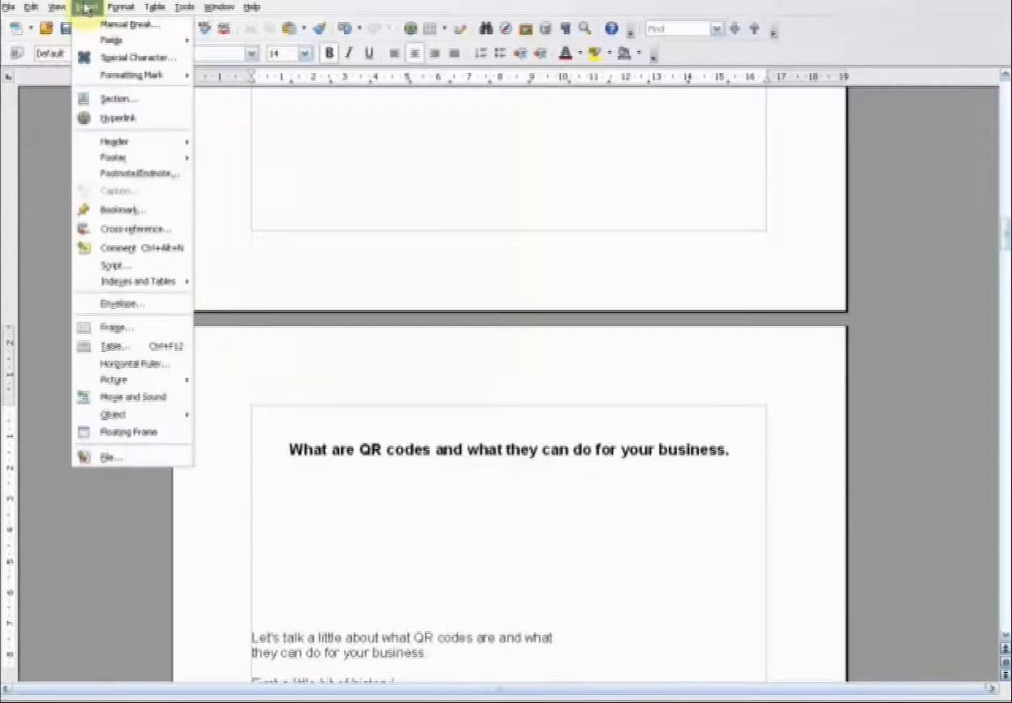
mouse_move(140, 379)
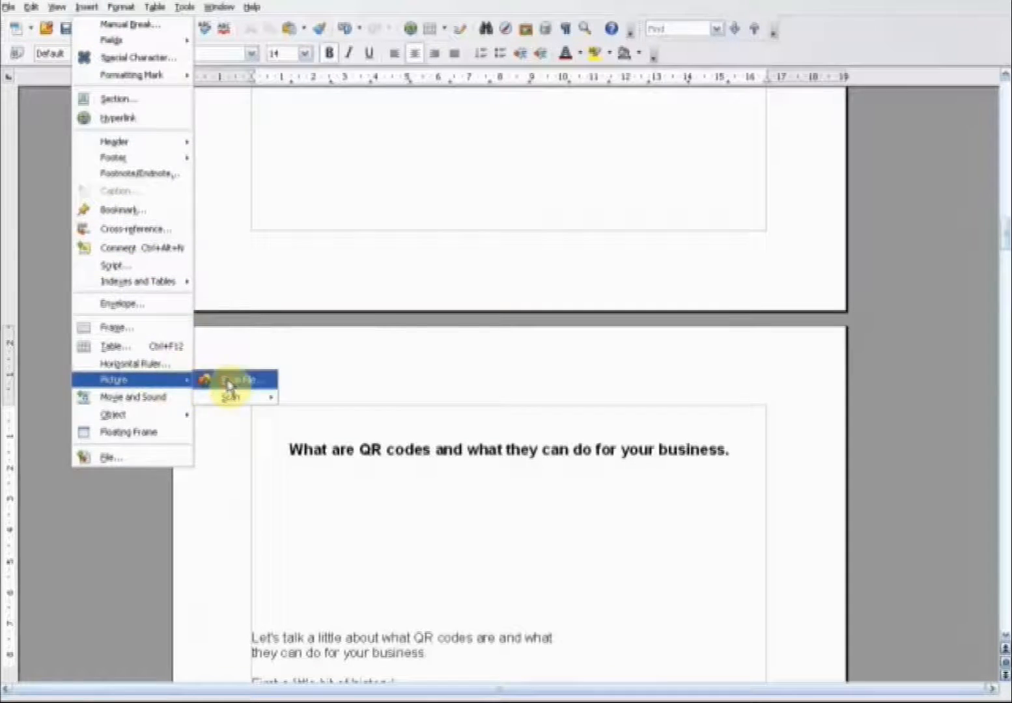
left_click(229, 381)
left_click(647, 193)
left_click(651, 207)
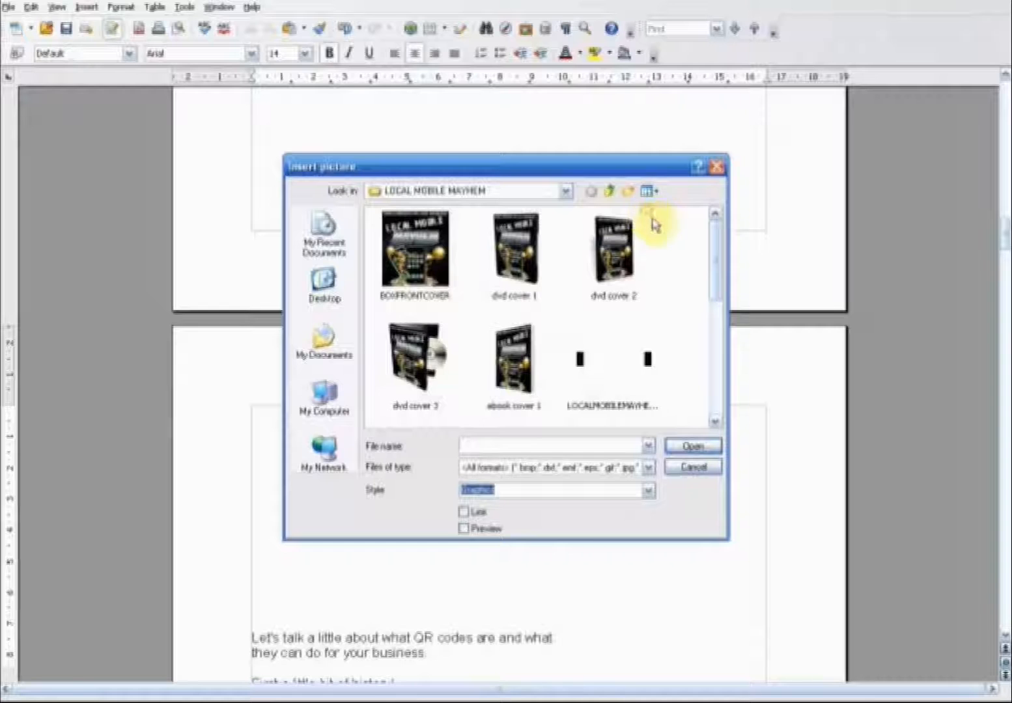
left_click_drag(718, 264, 717, 364)
left_click(643, 315)
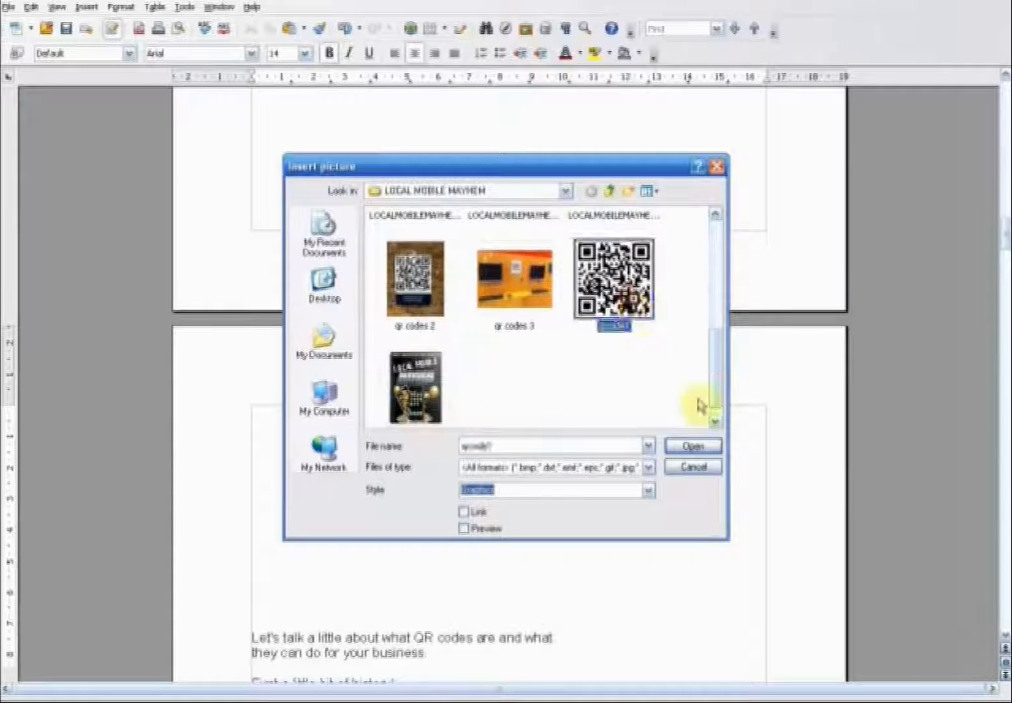
left_click(694, 446)
scroll(672, 331, "up", 5)
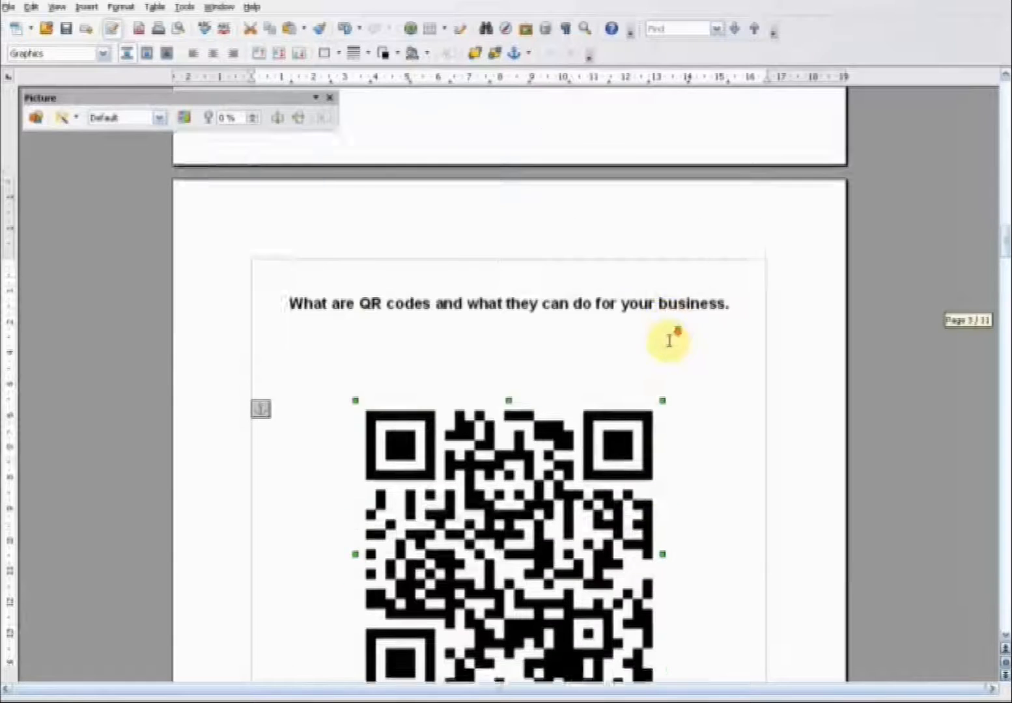
scroll(671, 338, "down", 7)
scroll(687, 387, "down", 3)
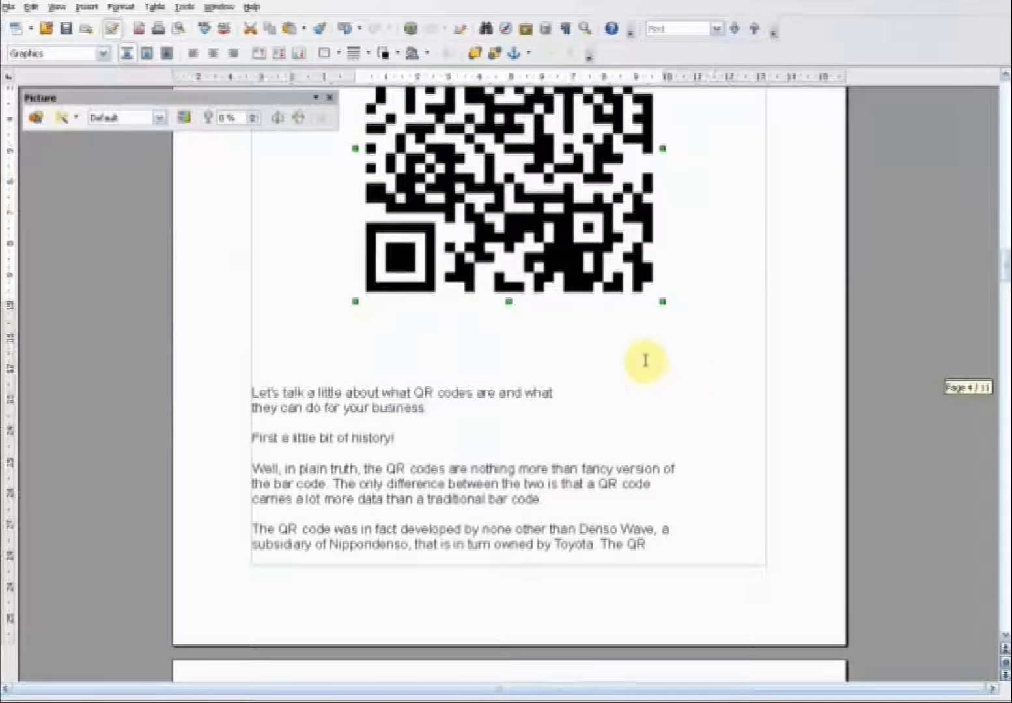
- Join "they can do for your business" to the end of the preceding line and remove two blank lines above the "Let's talk a little" paragraph
left_click(415, 424)
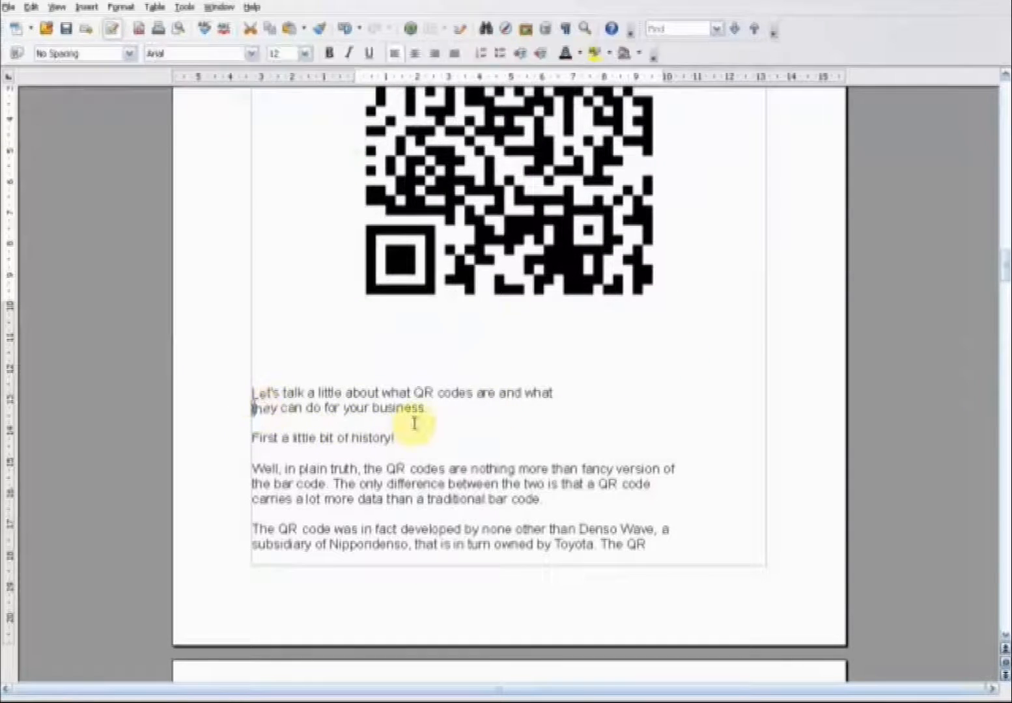
key("BackSpace")
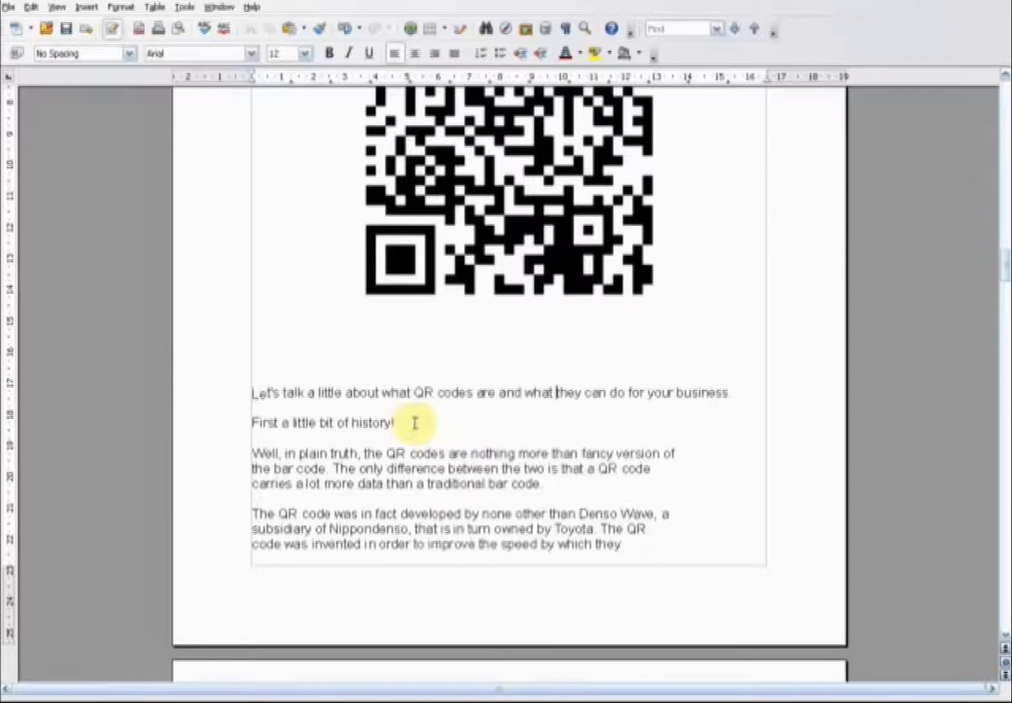
scroll(612, 482, "down", 5)
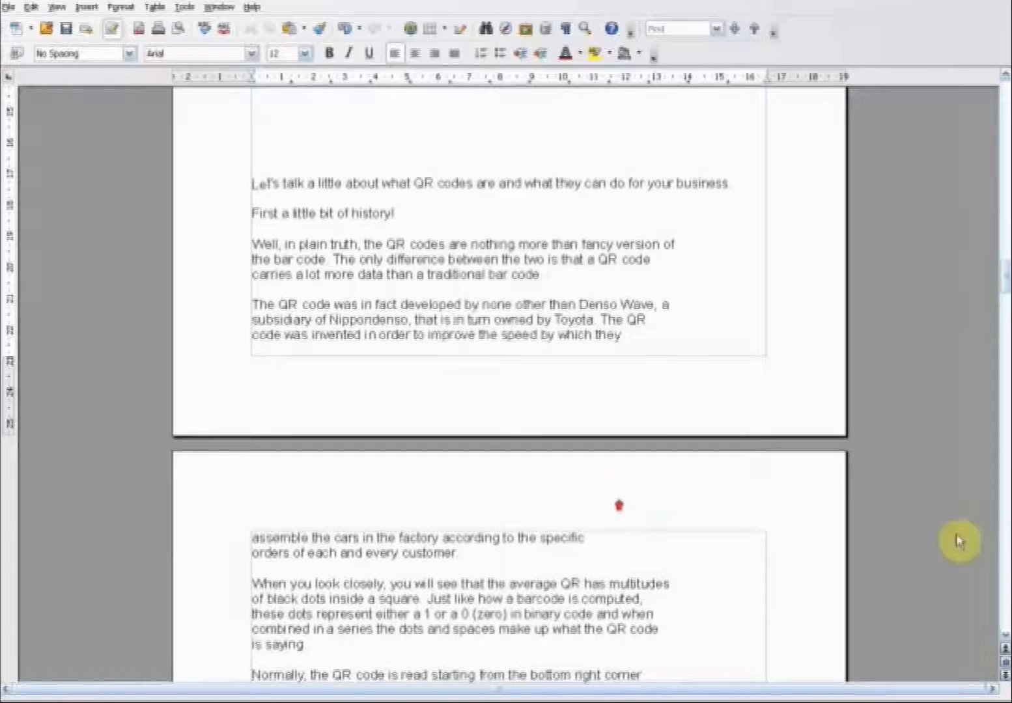
left_click_drag(997, 260, 998, 335)
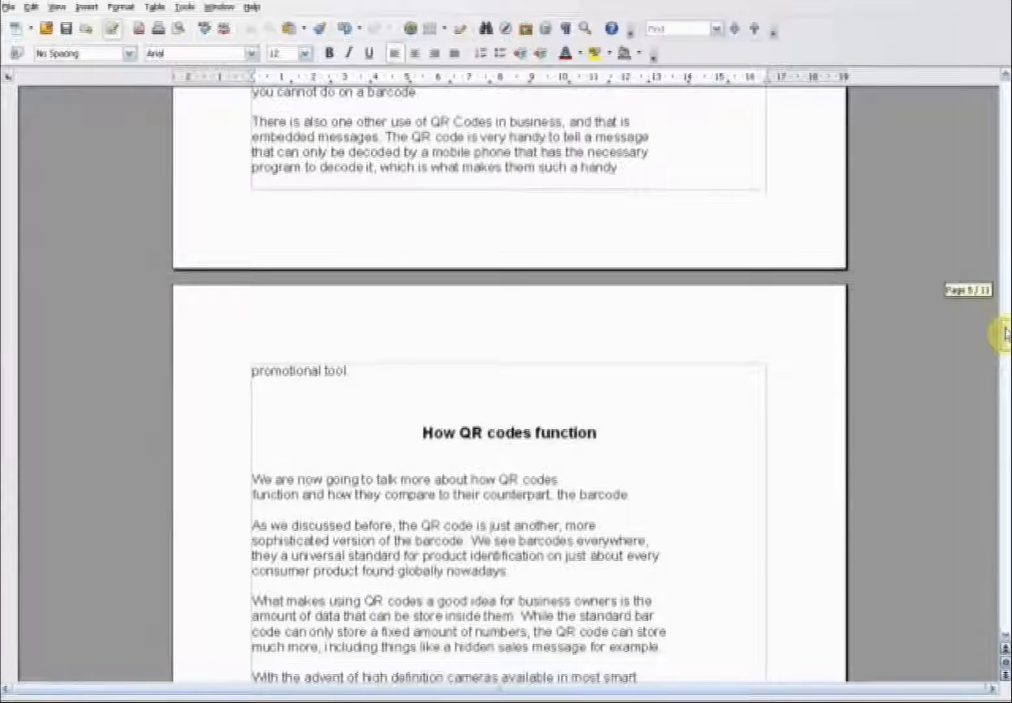
scroll(413, 289, "up", 13)
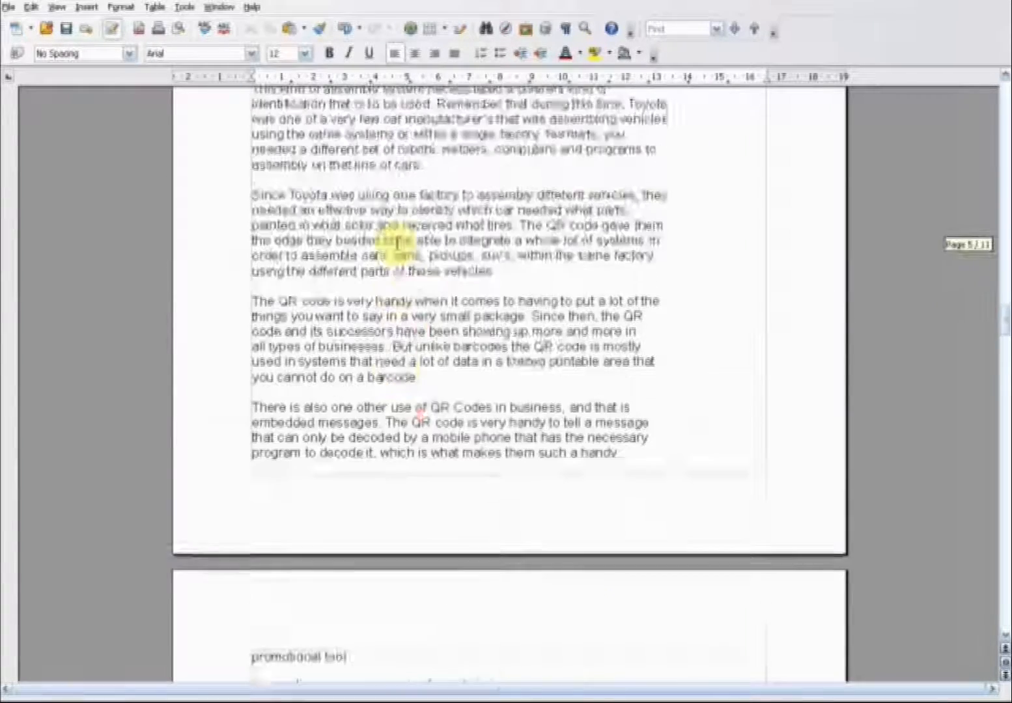
scroll(397, 241, "up", 15)
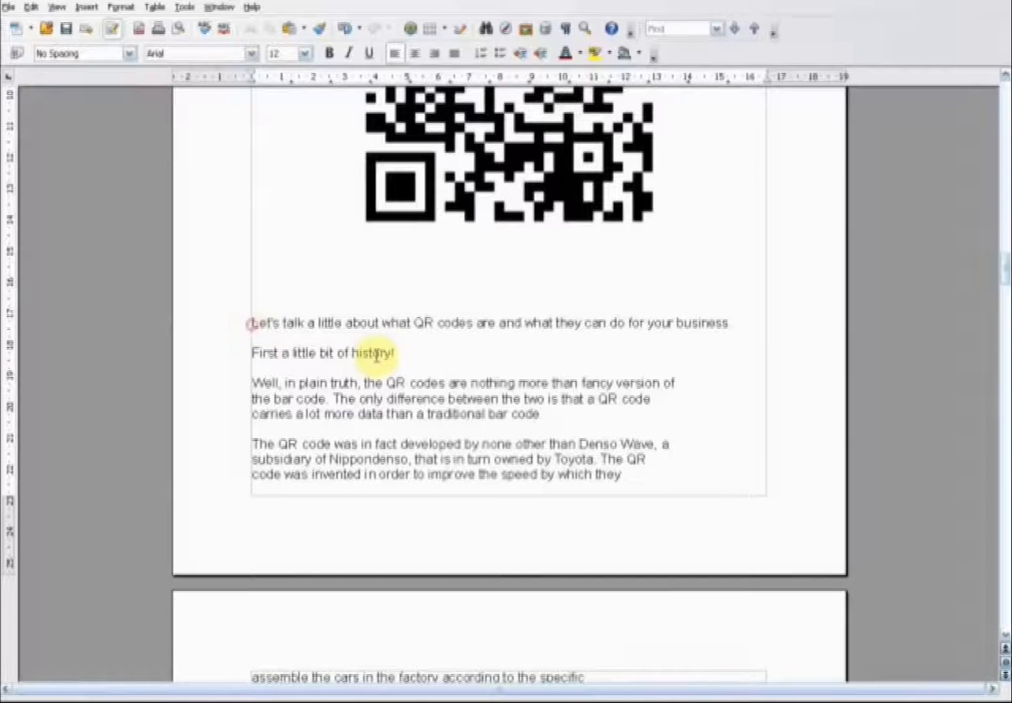
key("BackSpace")
key("BackSpace")
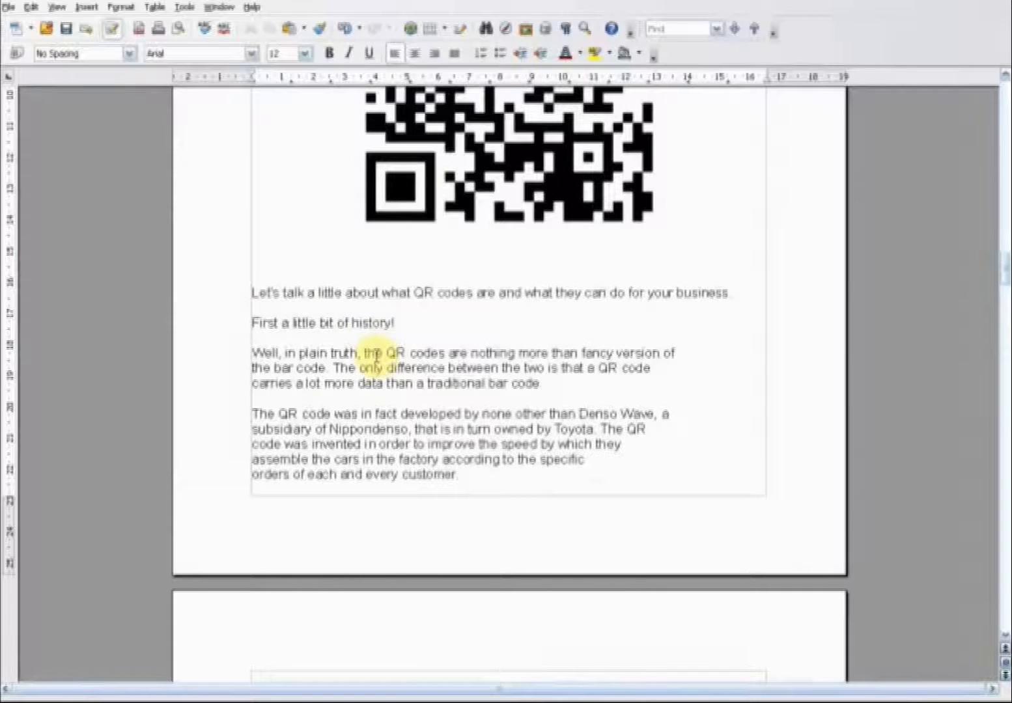
- Insert five blank lines below the heading "How QR codes function" to make room for a picture
scroll(377, 233, "down", 4)
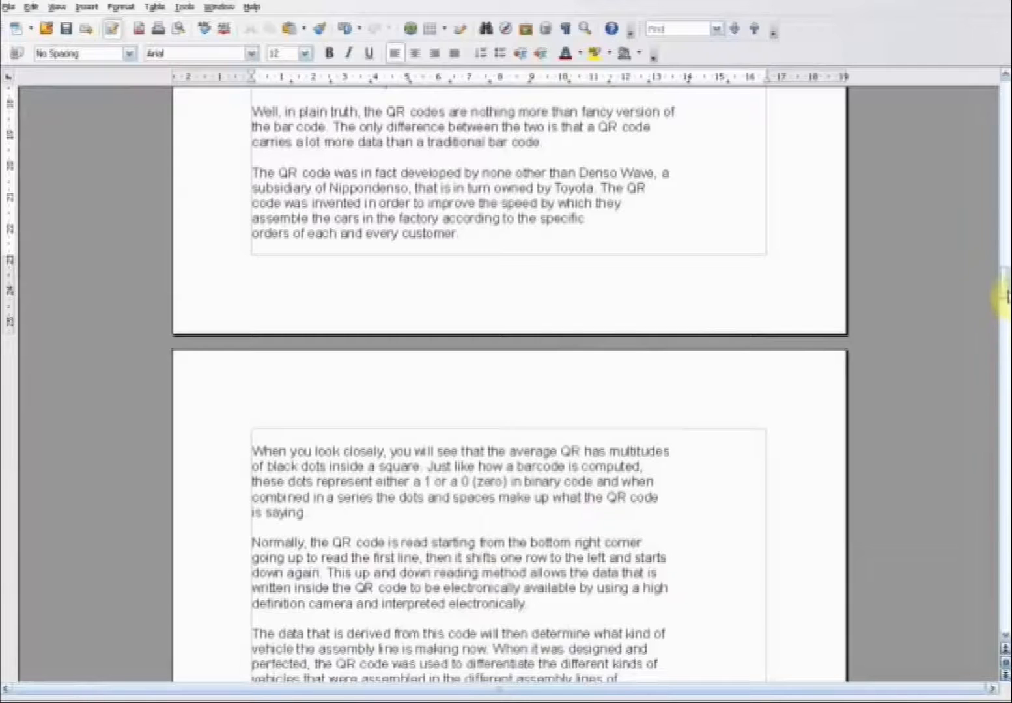
scroll(1000, 328, "down", 15)
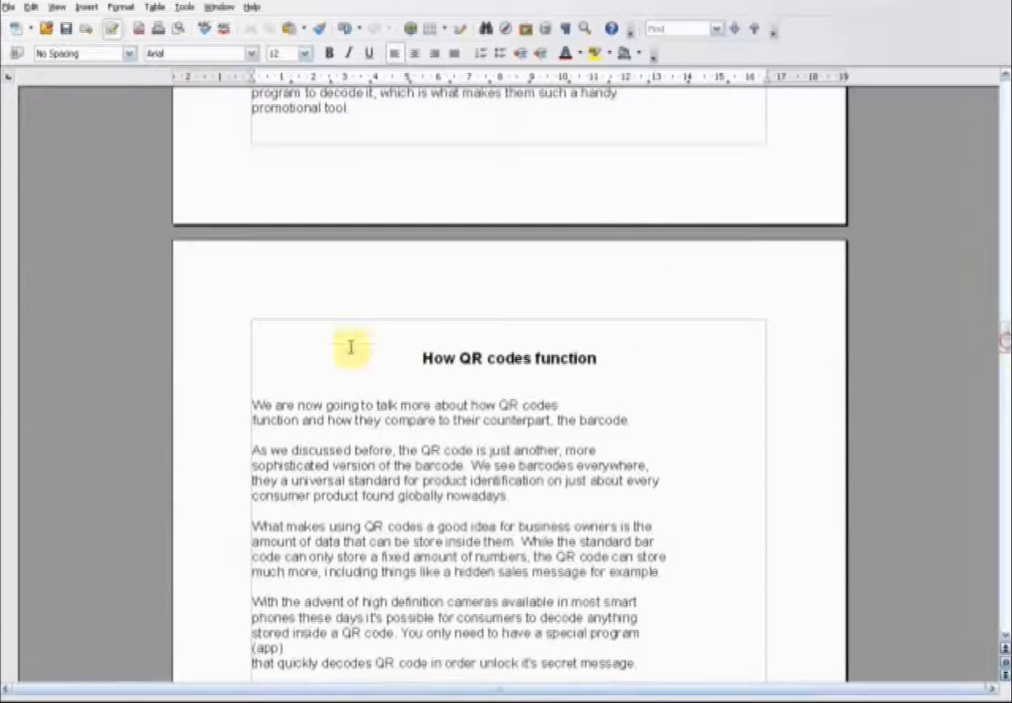
left_click(625, 358)
key("Return")
key("Return")
key("Return")
key("Return")
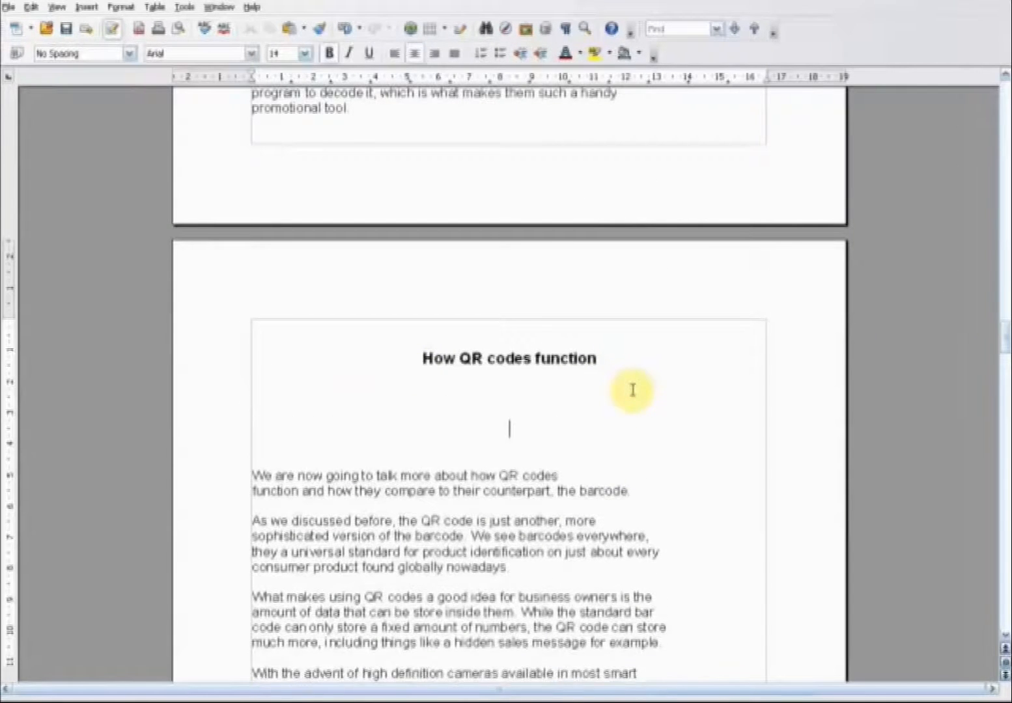
key("Return")
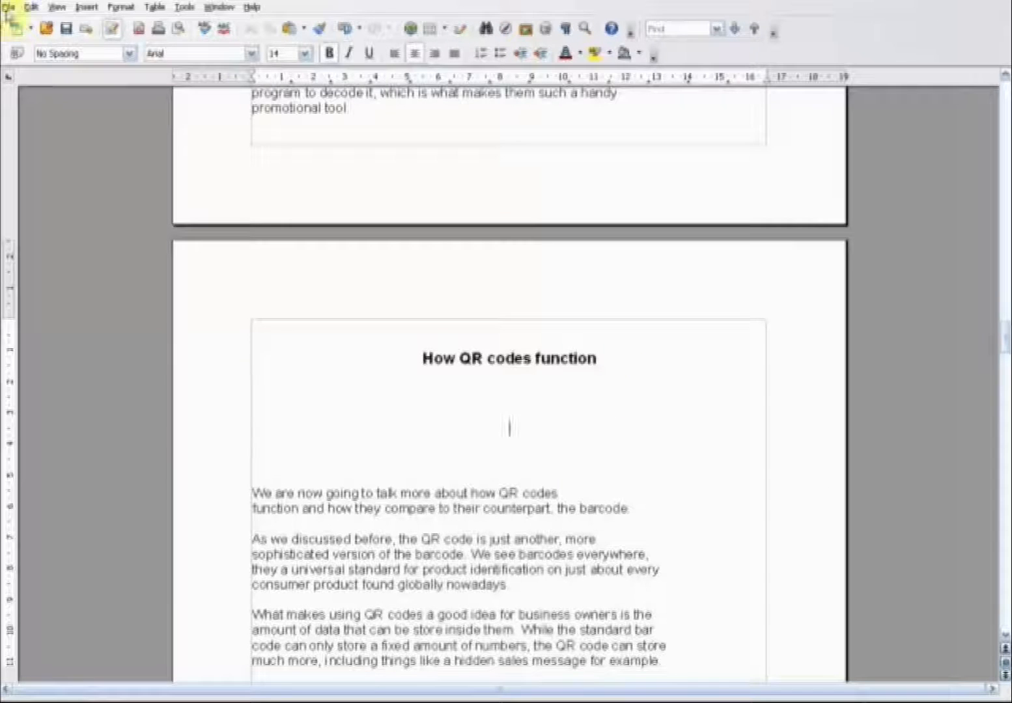
- Insert the picture qr codes 2 from the LOCAL MOBILE MAYHEM folder below the "How QR codes function" heading
left_click(85, 9)
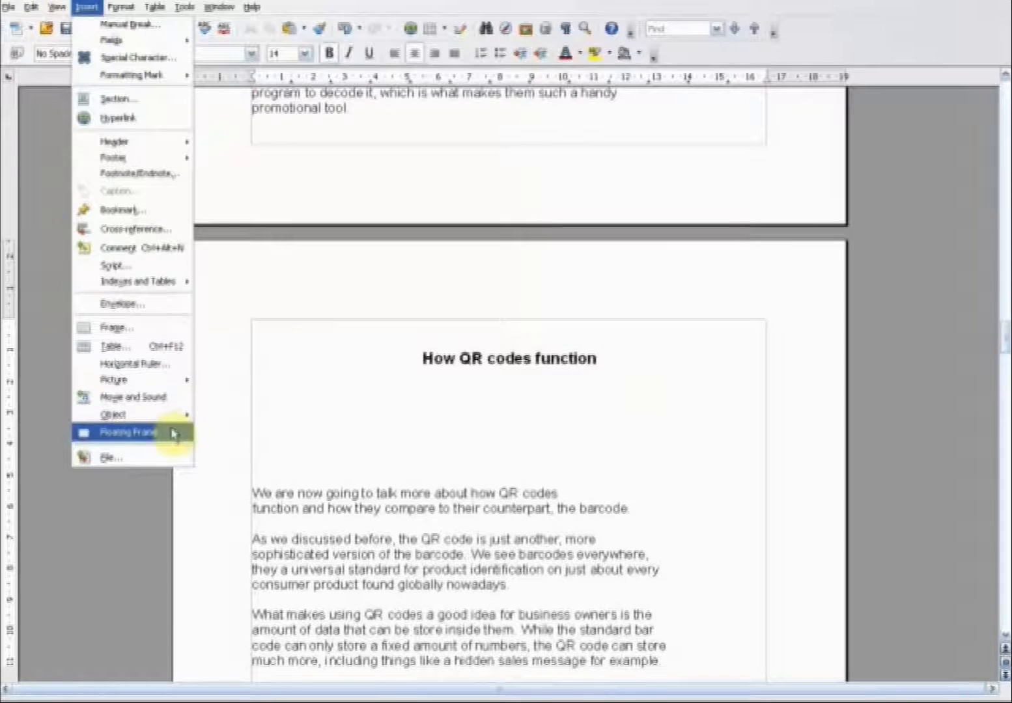
mouse_move(164, 383)
left_click(231, 379)
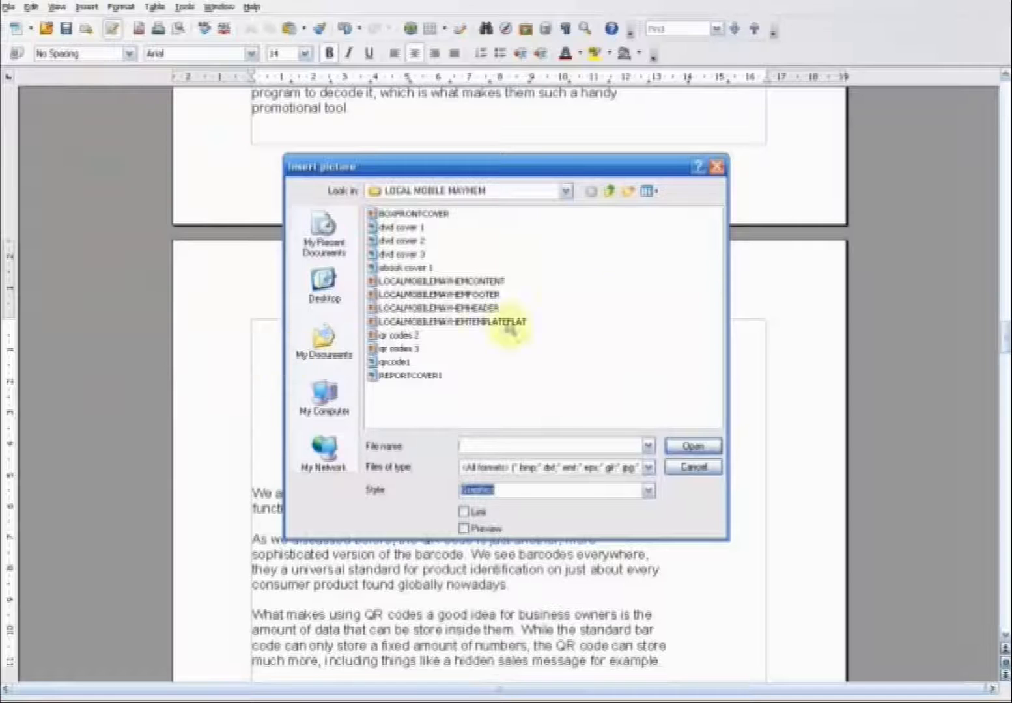
left_click(648, 191)
left_click(659, 215)
scroll(716, 301, "down", 2)
left_click_drag(716, 300, 716, 407)
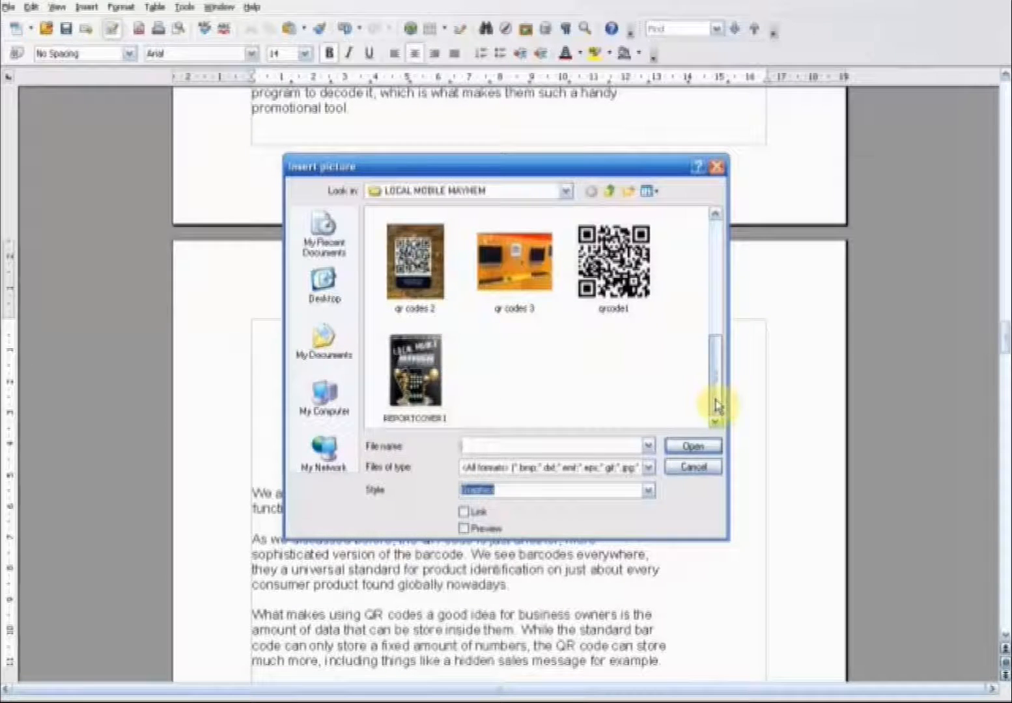
left_click(420, 272)
left_click(689, 448)
- Shrink the brick-wall QR code picture to about 9.4 cm wide and remove one blank line beneath it
scroll(677, 440, "up", 6)
scroll(671, 430, "down", 6)
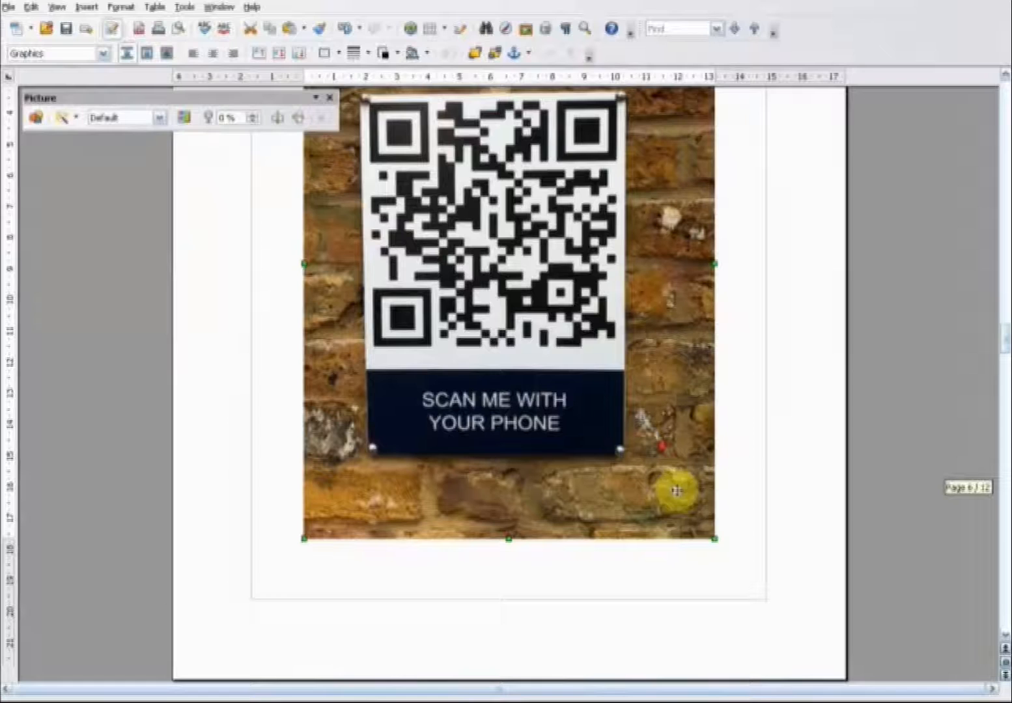
left_click_drag(714, 538, 661, 452)
scroll(664, 456, "up", 3)
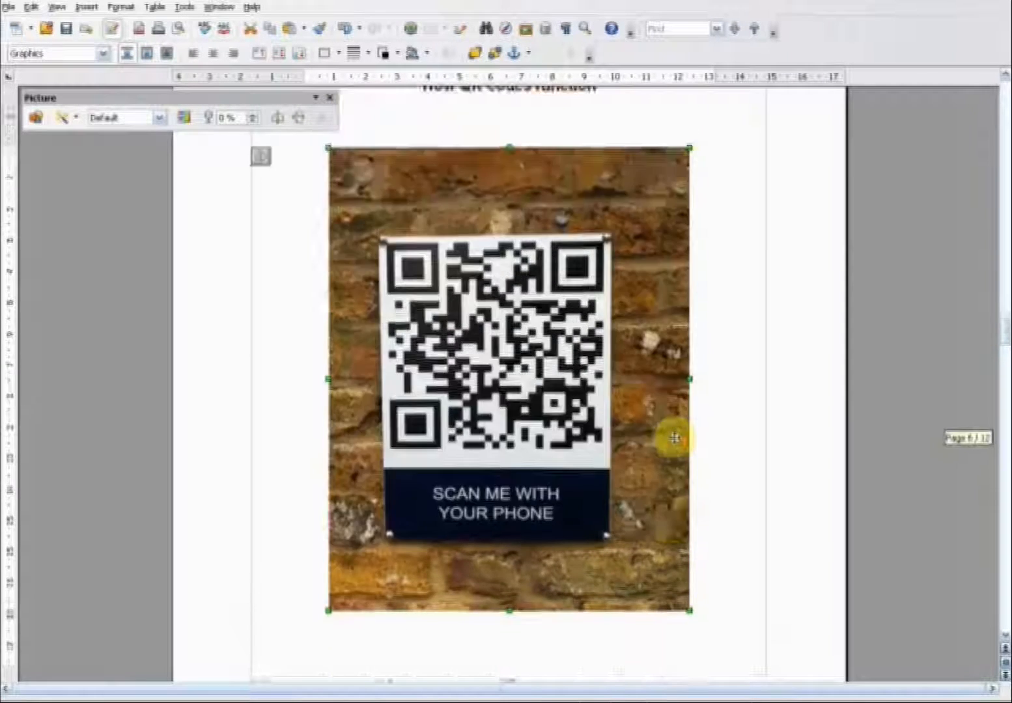
scroll(674, 438, "up", 3)
left_click_drag(689, 357, 624, 413)
scroll(714, 373, "down", 8)
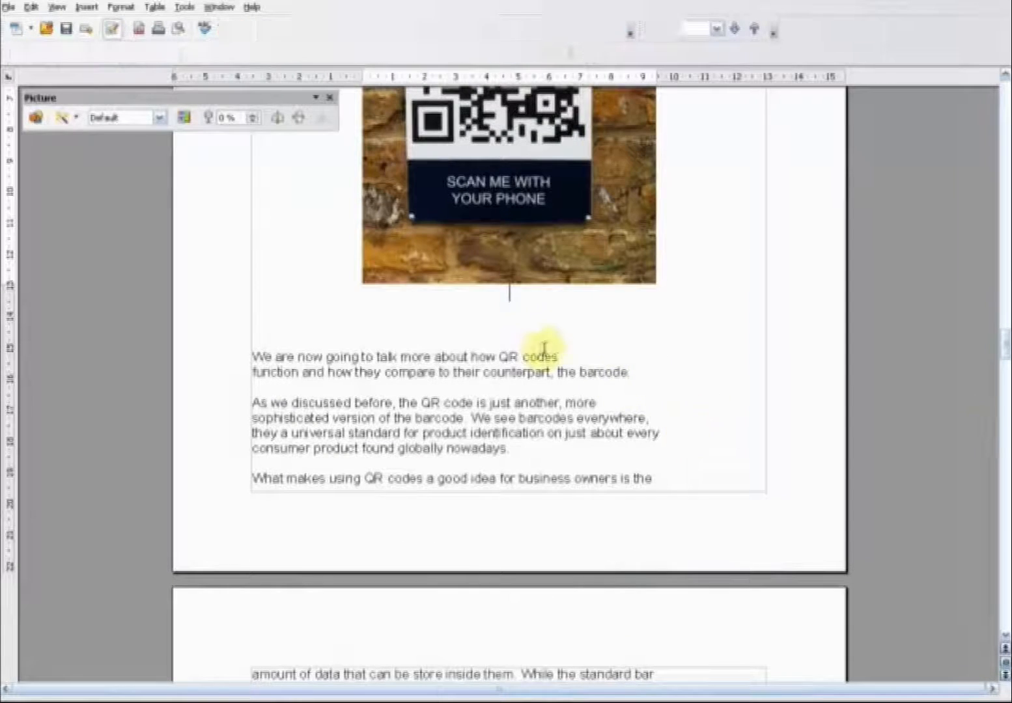
left_click(544, 350)
key("BackSpace")
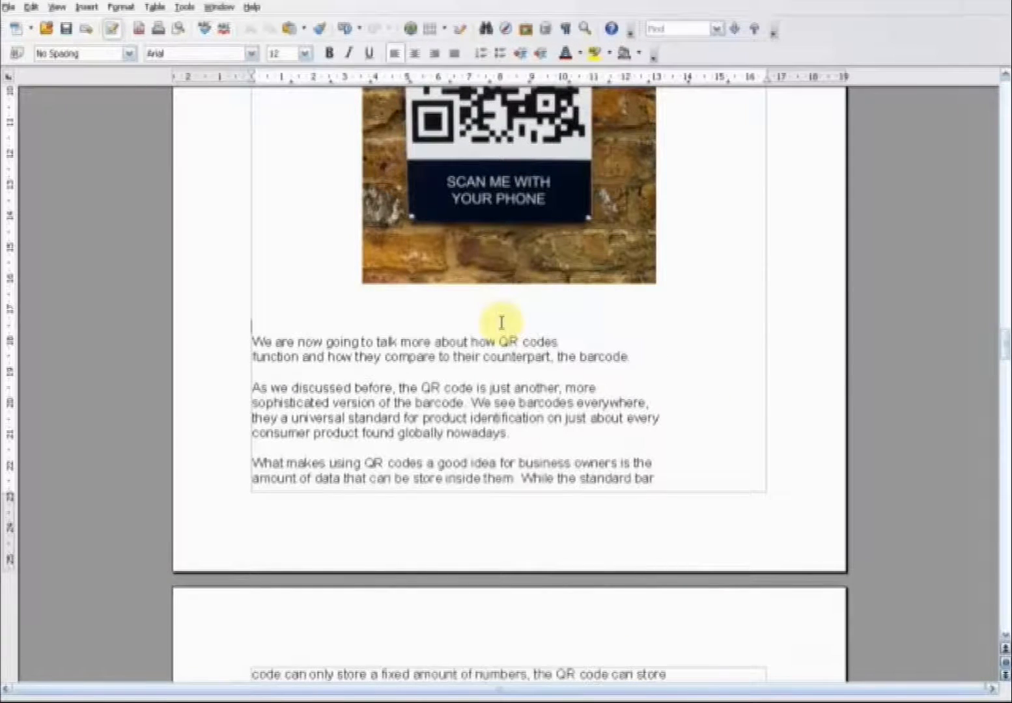
- Remove two blank lines above the heading "How to integrate QR codes into your business." and insert three blank lines below it
scroll(528, 404, "down", 3)
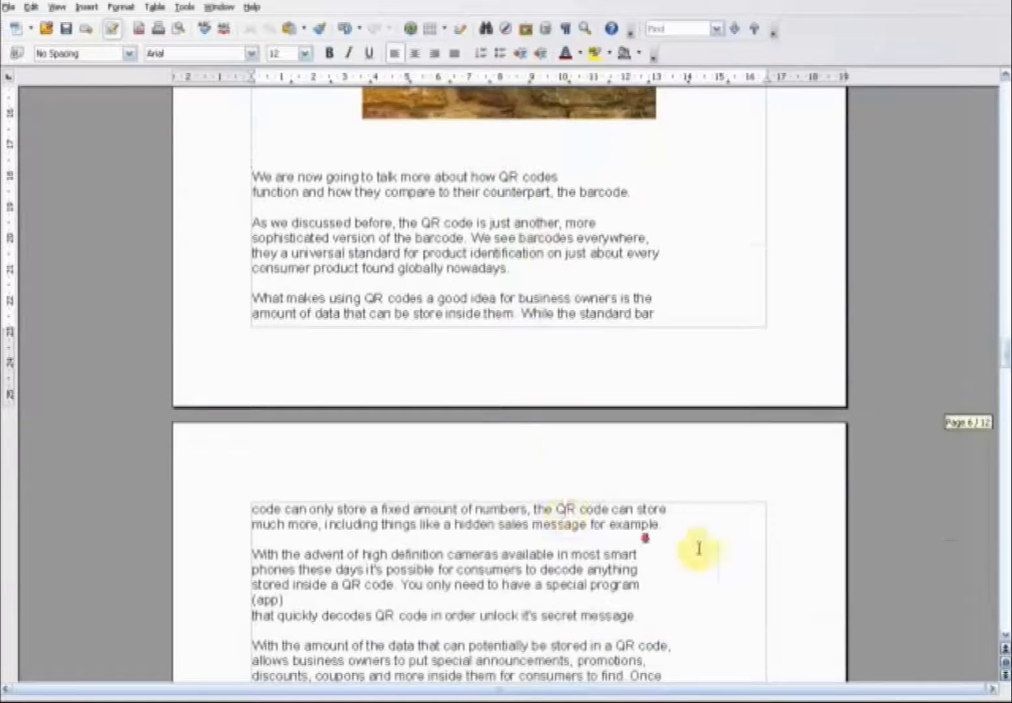
scroll(699, 549, "down", 2)
scroll(1003, 368, "down", 2)
left_click_drag(1007, 422, 1006, 422)
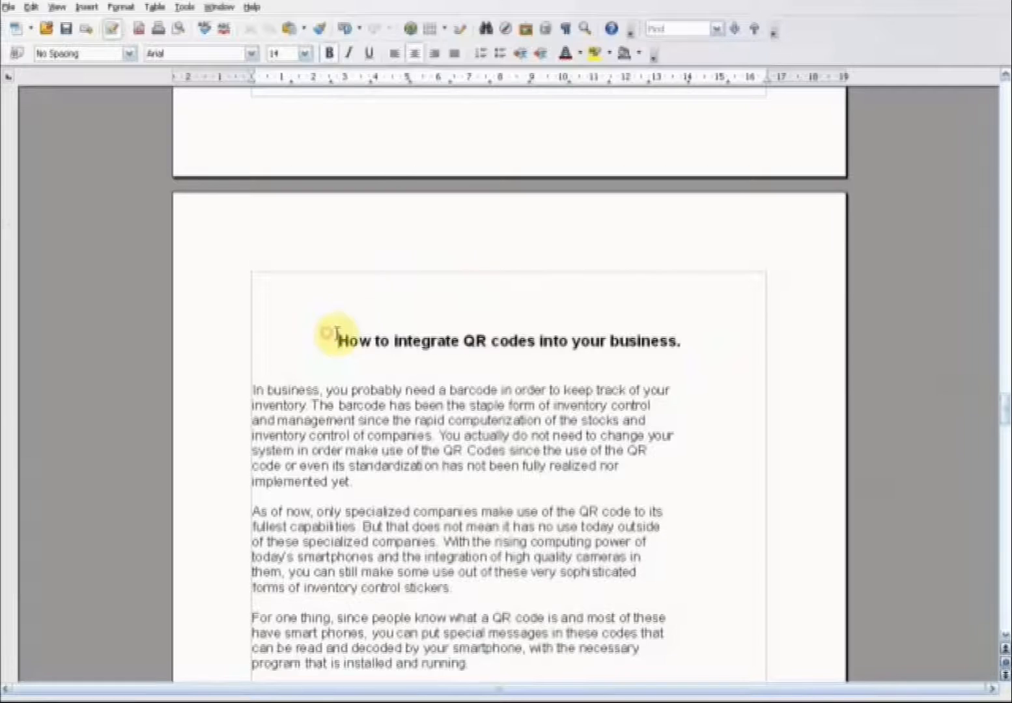
key("BackSpace")
key("BackSpace")
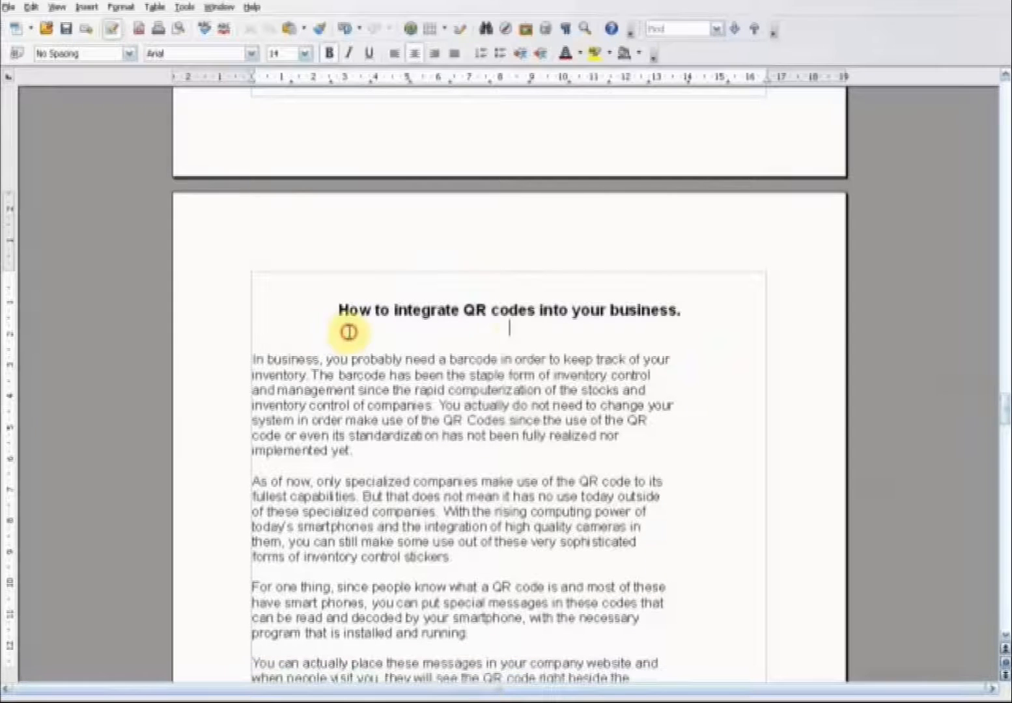
key("Return")
key("Return")
key("Return")
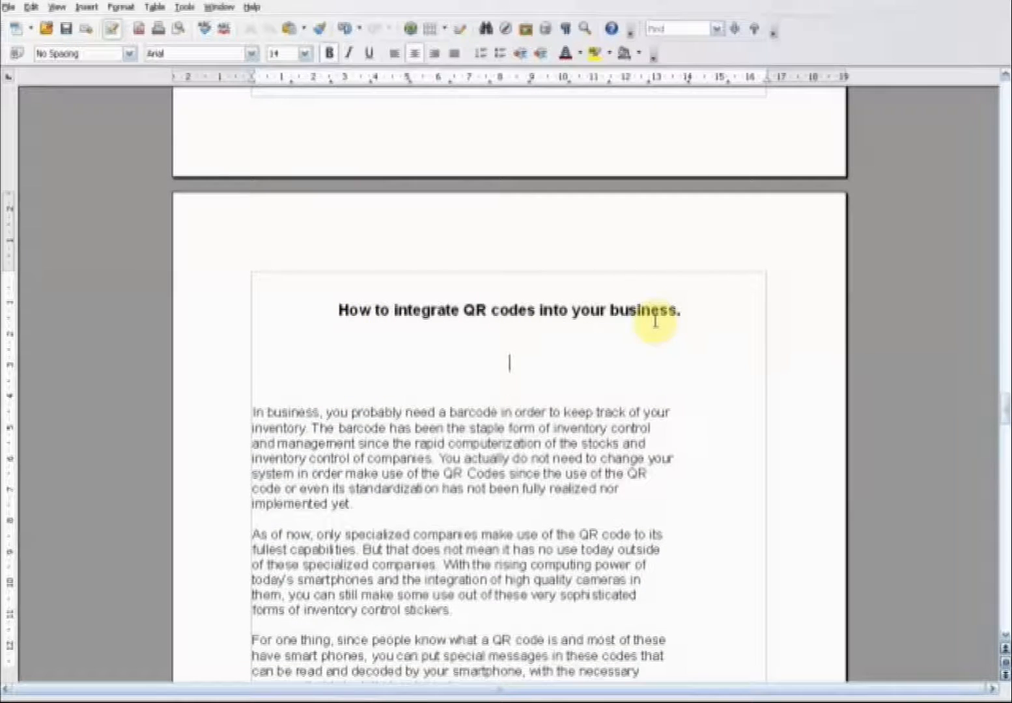
- Insert the picture qr codes 3 from the LOCAL MOBILE MAYHEM folder below the "How to integrate QR codes into your business." heading
left_click(88, 8)
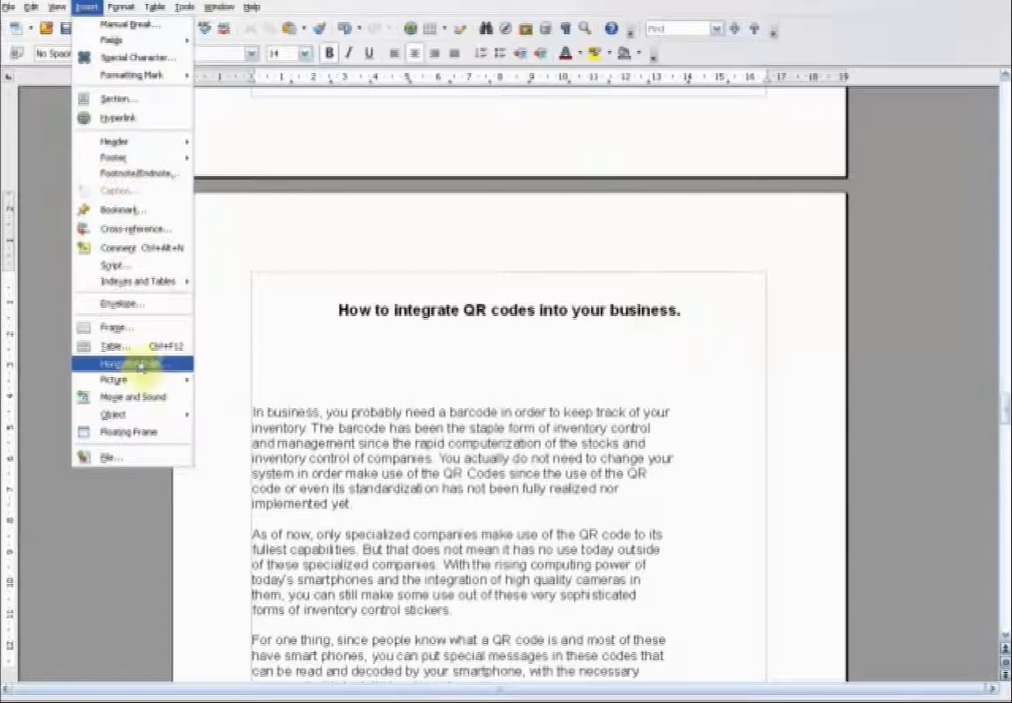
mouse_move(141, 381)
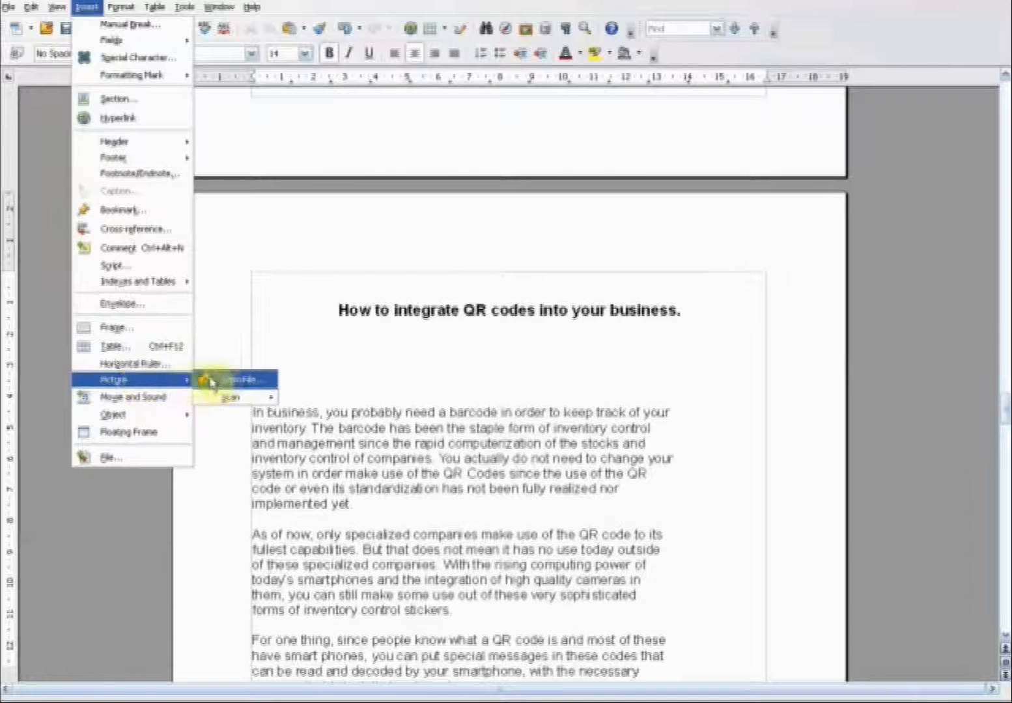
left_click(236, 380)
left_click(648, 191)
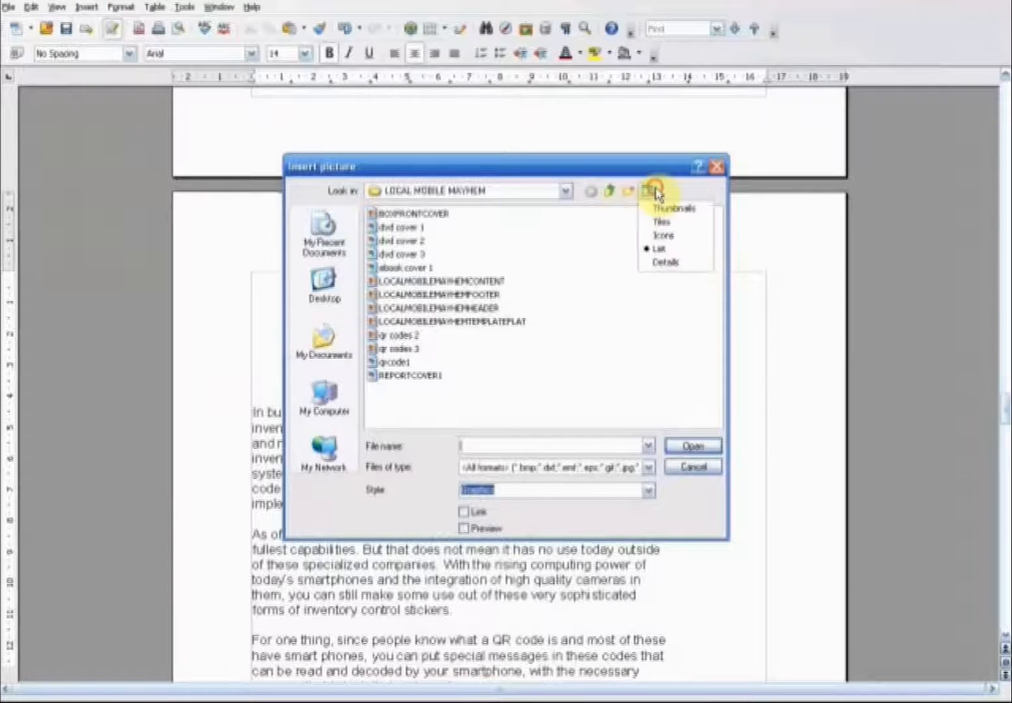
left_click(659, 217)
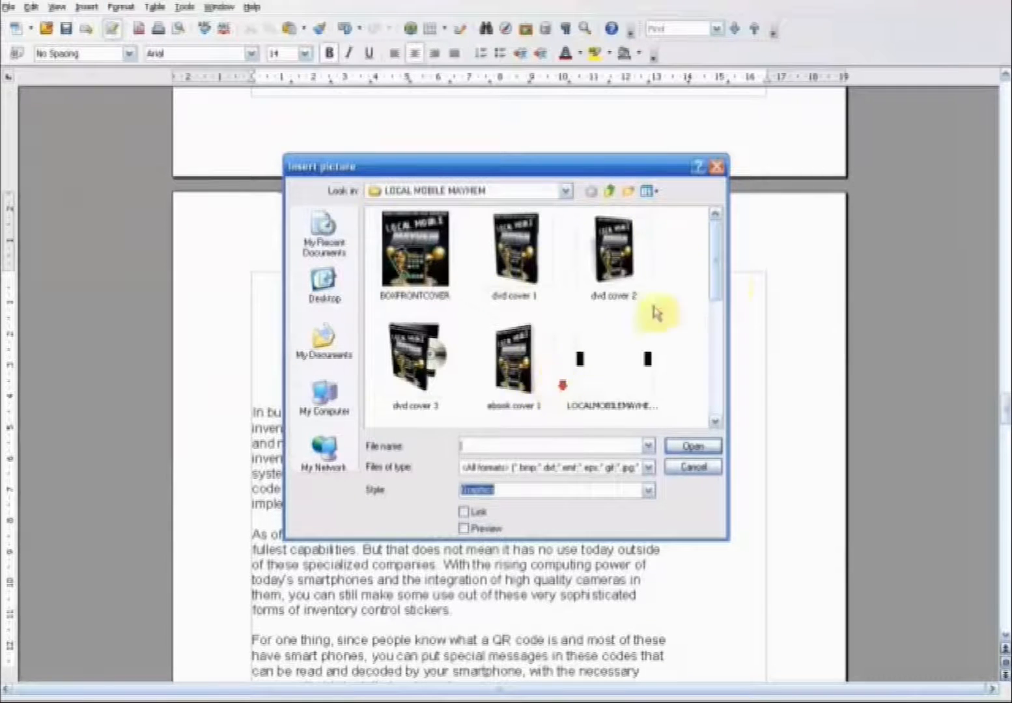
left_click_drag(721, 269, 721, 373)
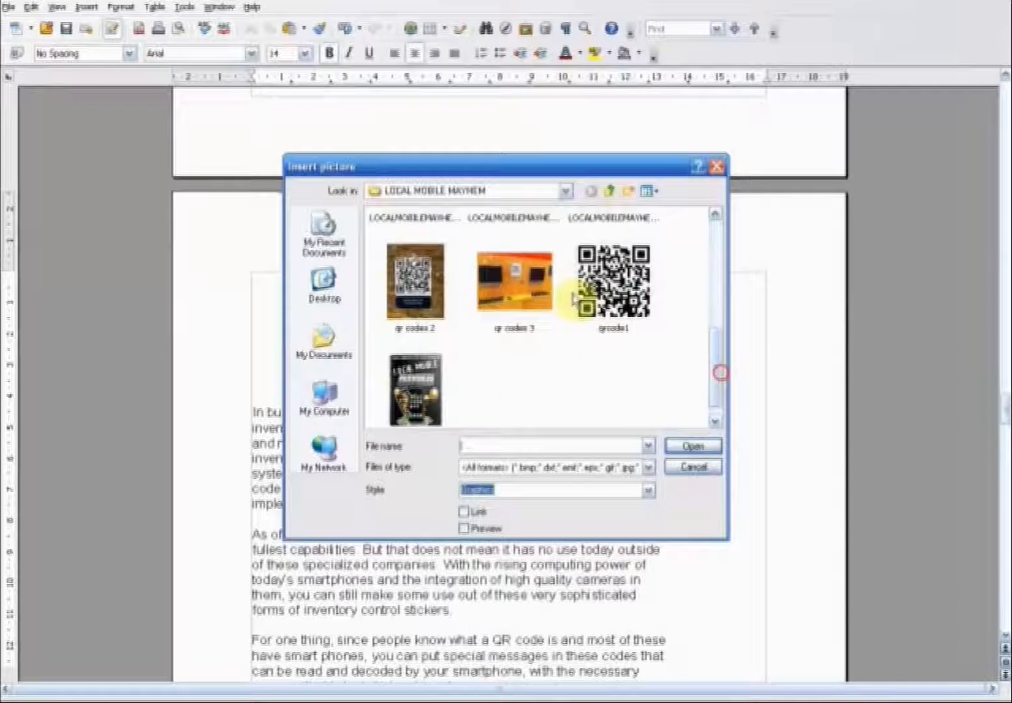
left_click(549, 281)
left_click(712, 448)
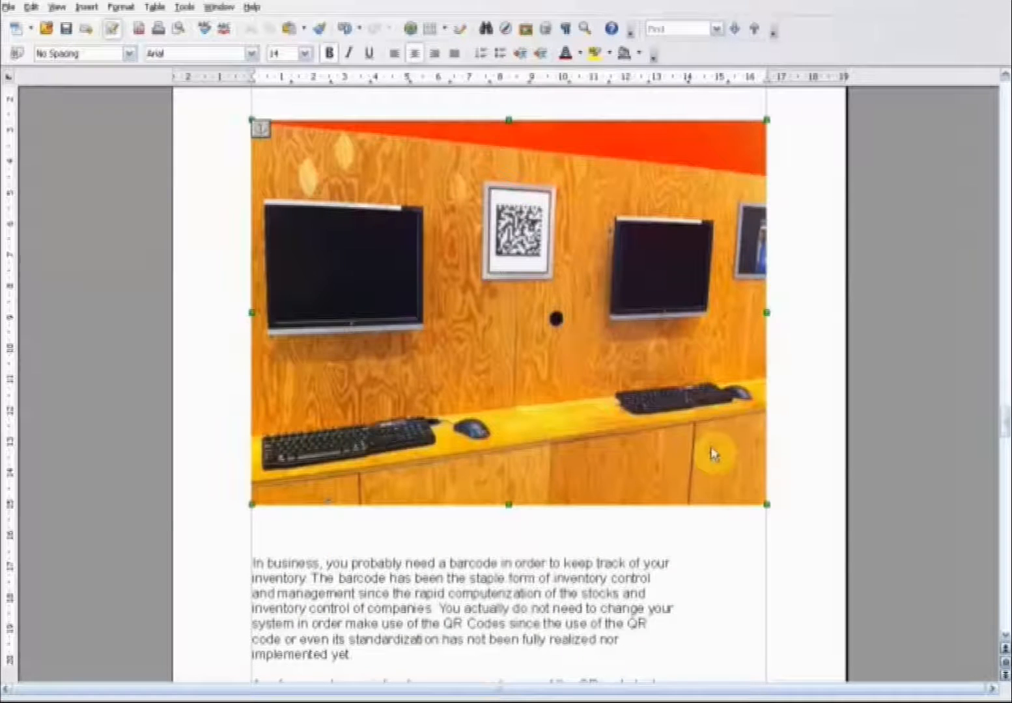
- Shrink the orange computer-desk picture to about 14 cm wide and remove one blank line above the "In business" paragraph
scroll(547, 342, "up", 5)
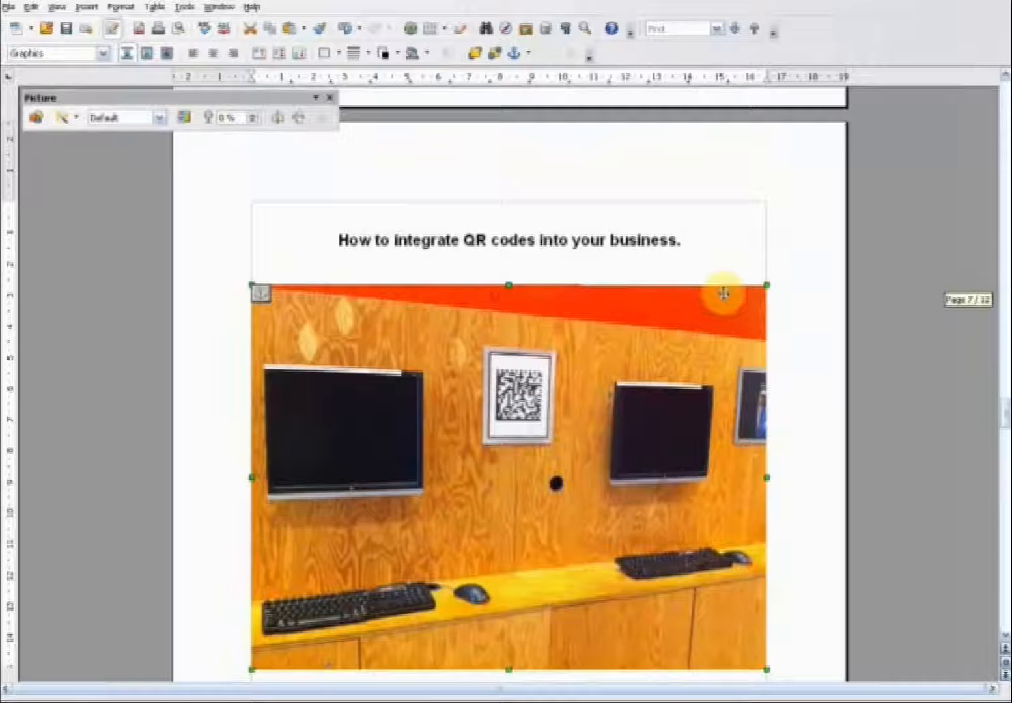
left_click_drag(766, 285, 689, 315)
scroll(678, 334, "down", 10)
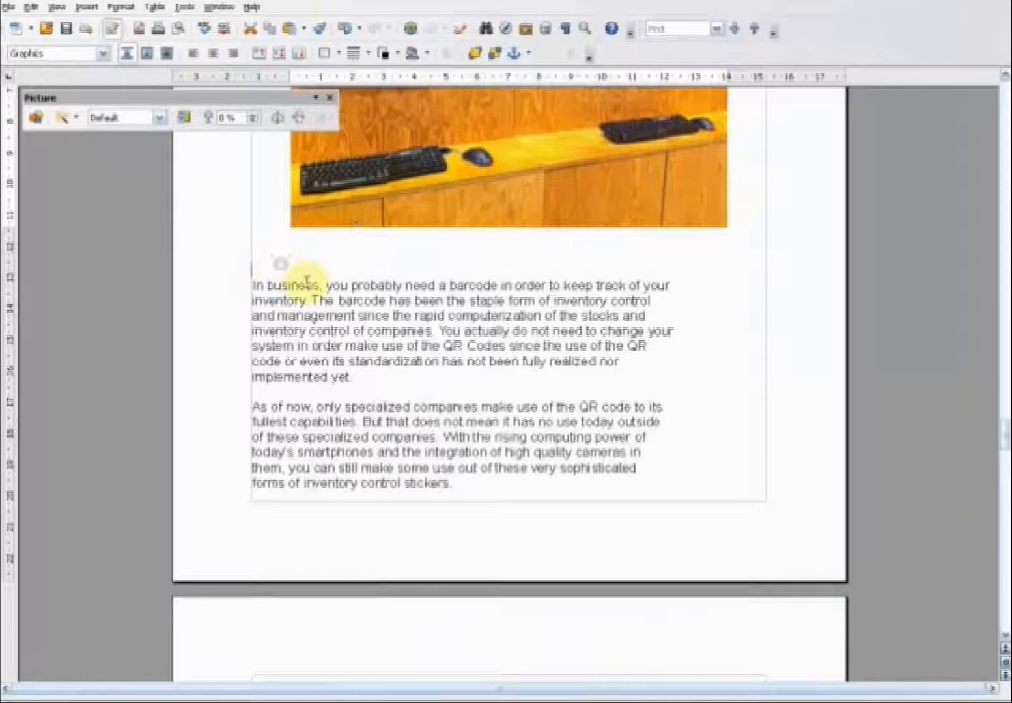
key("Escape")
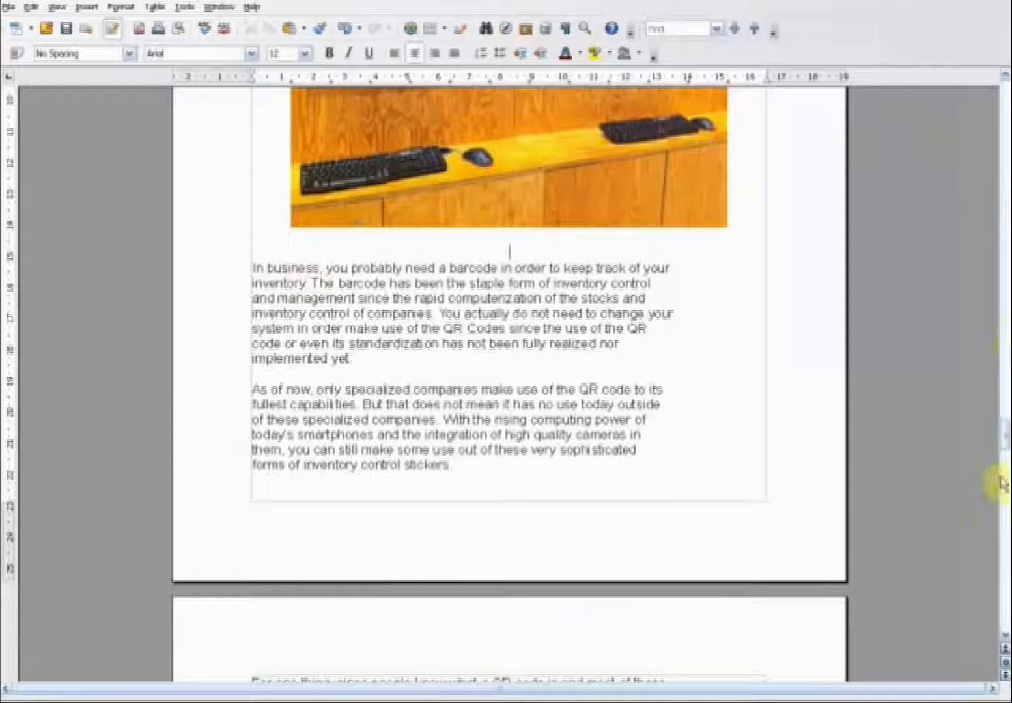
- Insert blank lines above the heading "How to make the most out of QR code assisted advertising." to start it on a new page
left_click_drag(1006, 438, 1006, 479)
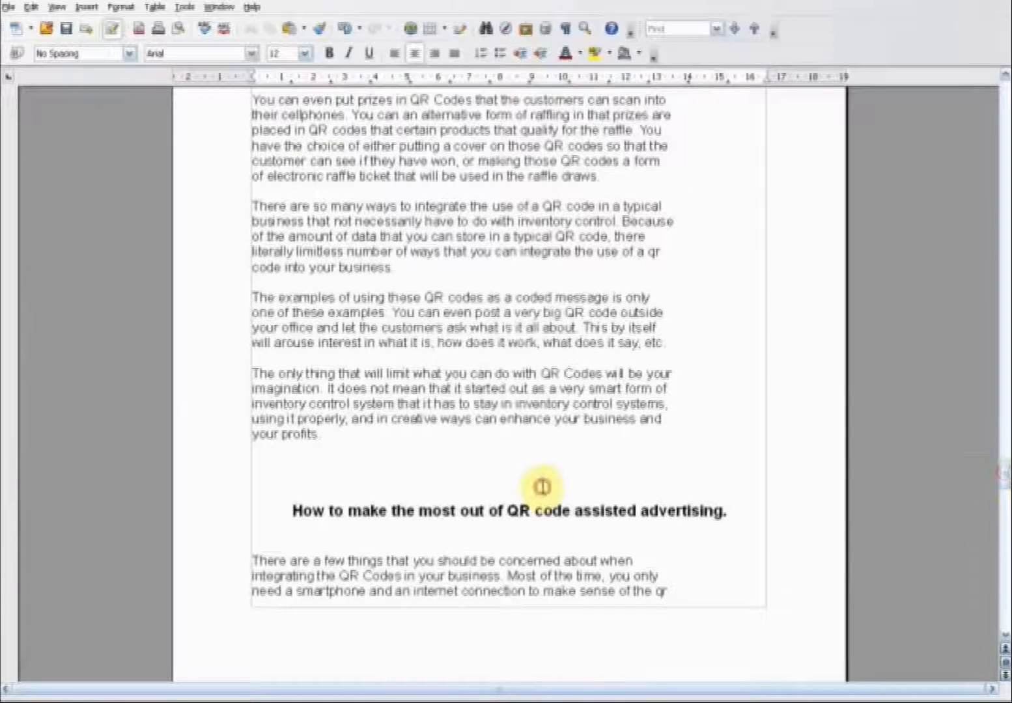
key("Return")
key("Return")
key("Return")
key("Return")
key("Return")
key("Return")
key("Return")
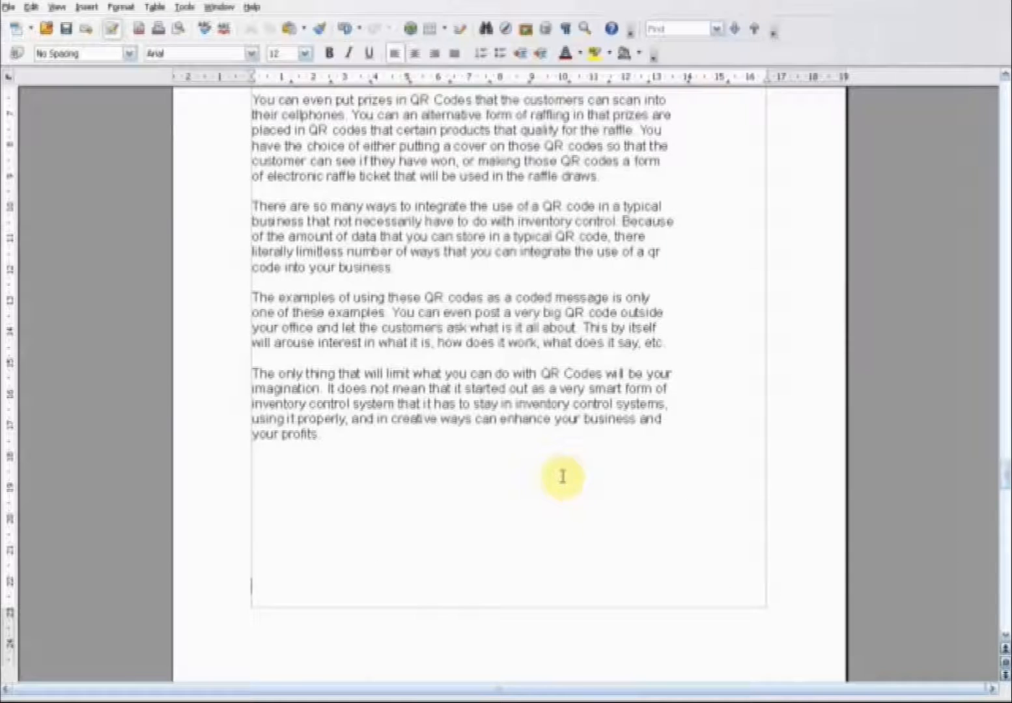
- Insert blank lines above the heading "How to perfect using the QR code in your own business." to start it on a new page and add space below it
scroll(736, 492, "down", 3)
left_click_drag(1007, 503, 1006, 547)
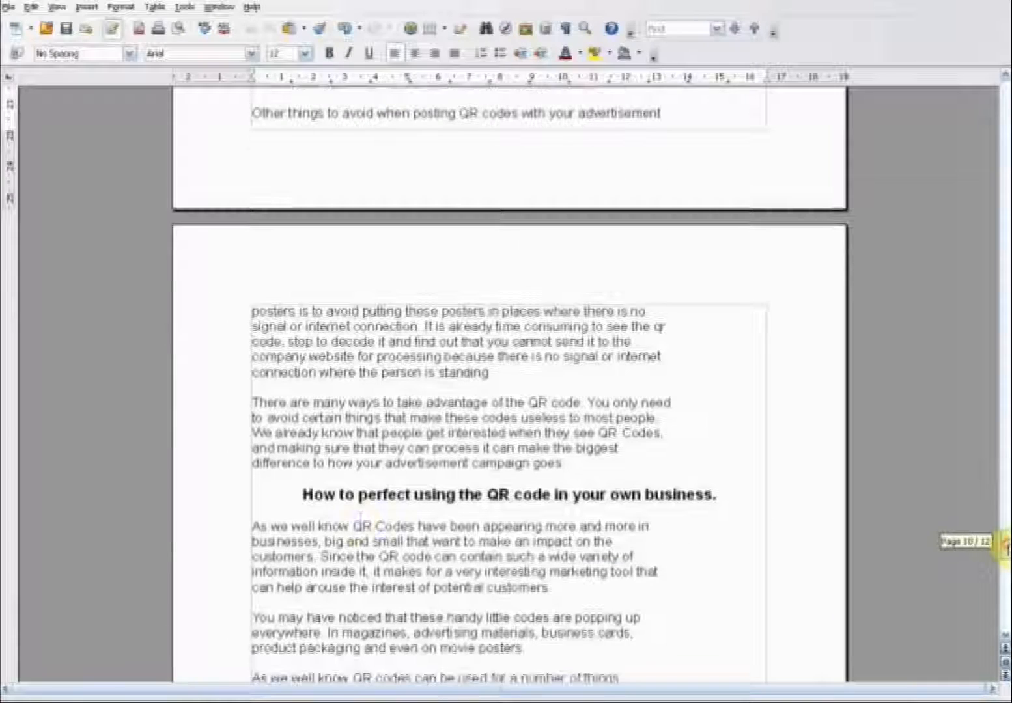
left_click(294, 488)
key("Return")
key("Return")
key("Return")
key("Return")
key("Return")
key("Return")
key("Return")
key("Return")
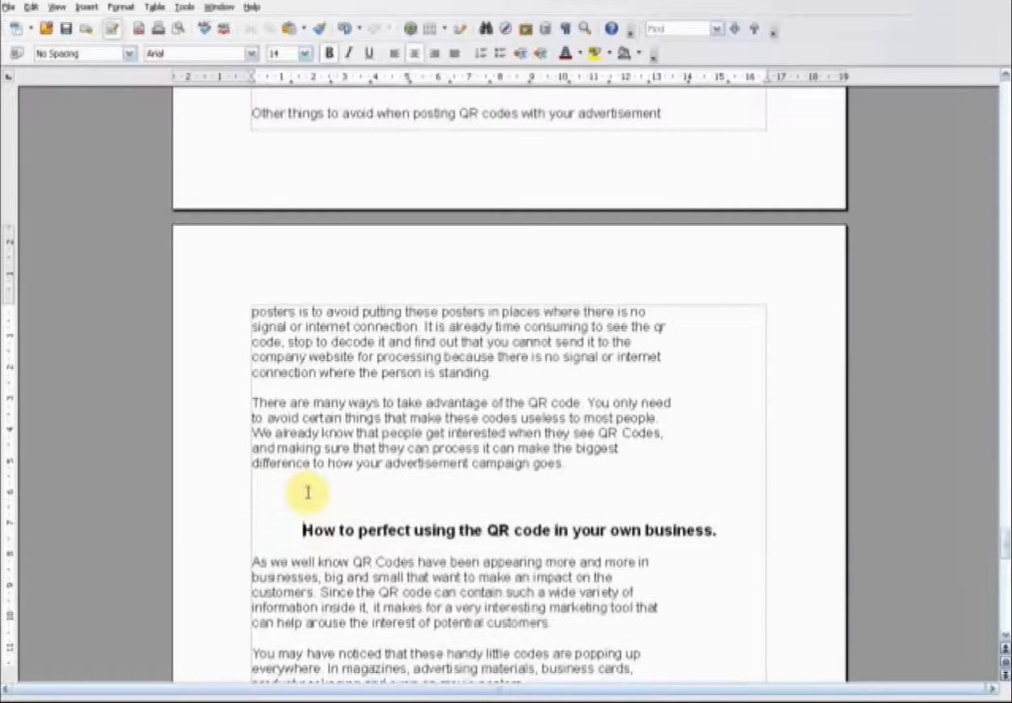
key("Return")
key("Return")
key("Return")
key("Return")
key("Return")
key("Return")
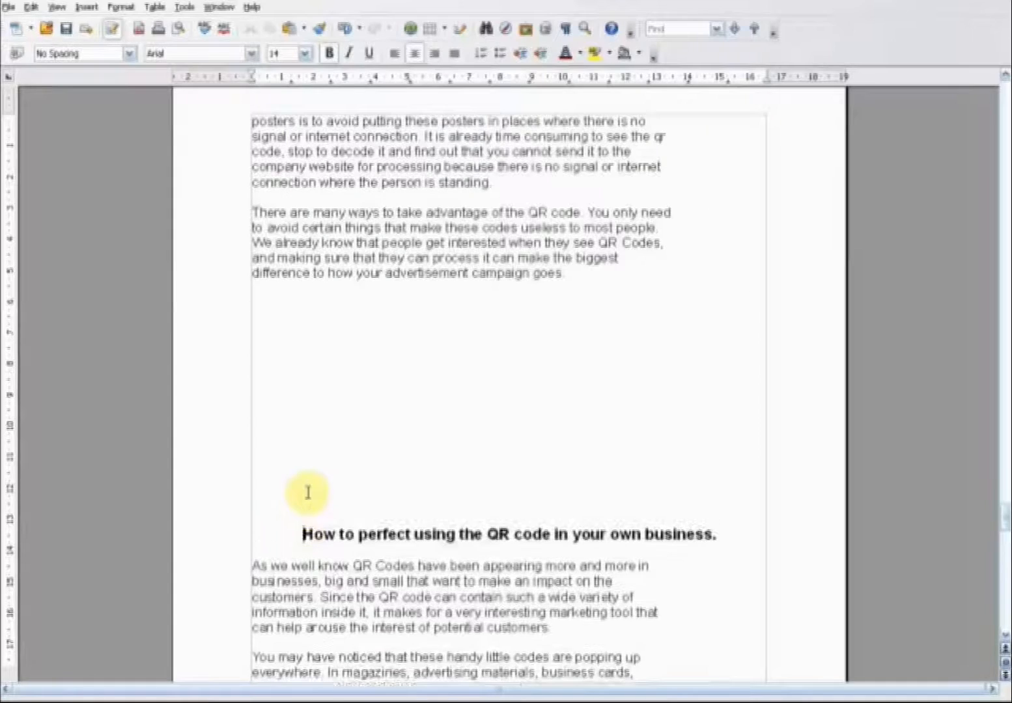
scroll(946, 570, "up", 5)
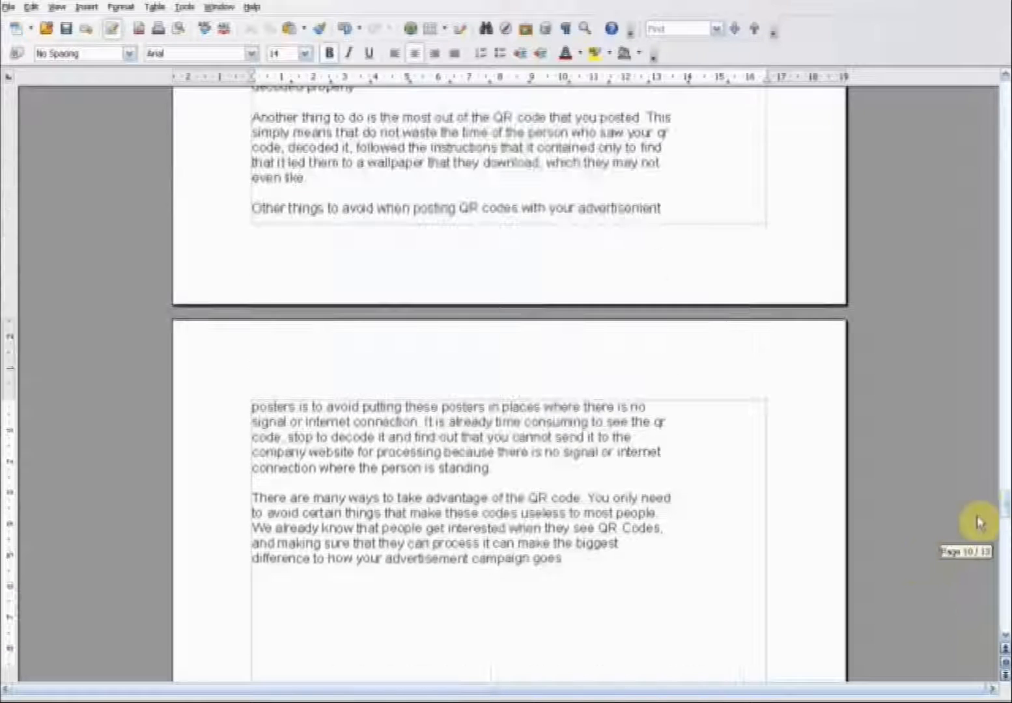
left_click_drag(1005, 512, 1000, 527)
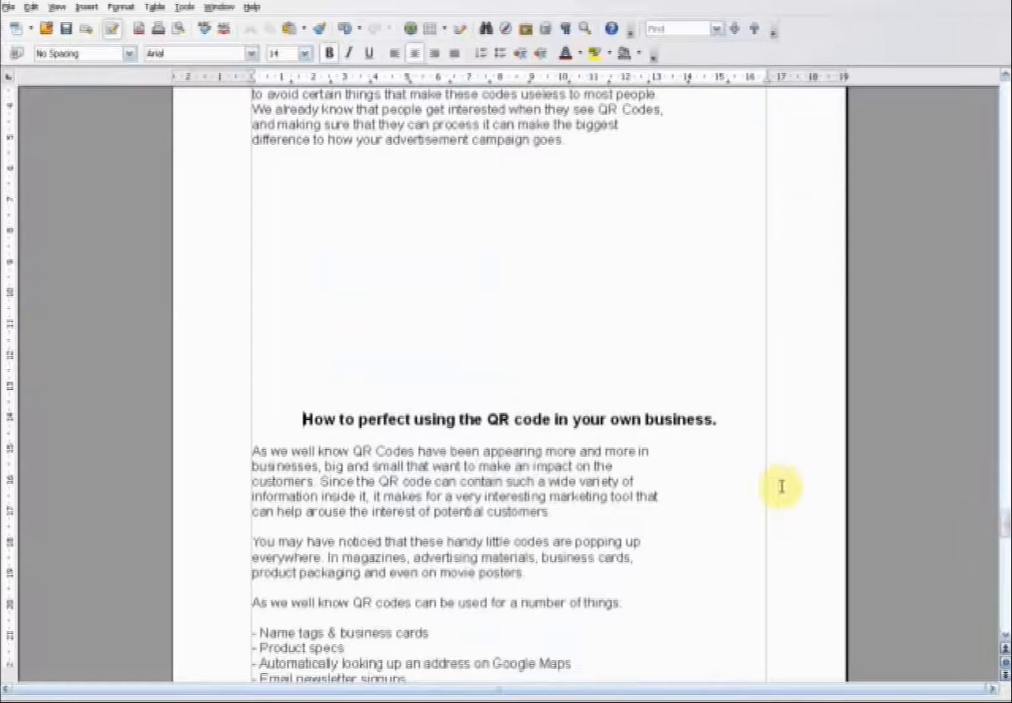
key("Return")
key("Return")
key("Return")
key("Return")
key("Return")
key("Return")
key("Return")
key("Return")
key("Return")
key("Return")
key("Return")
key("Return")
key("Return")
key("Return")
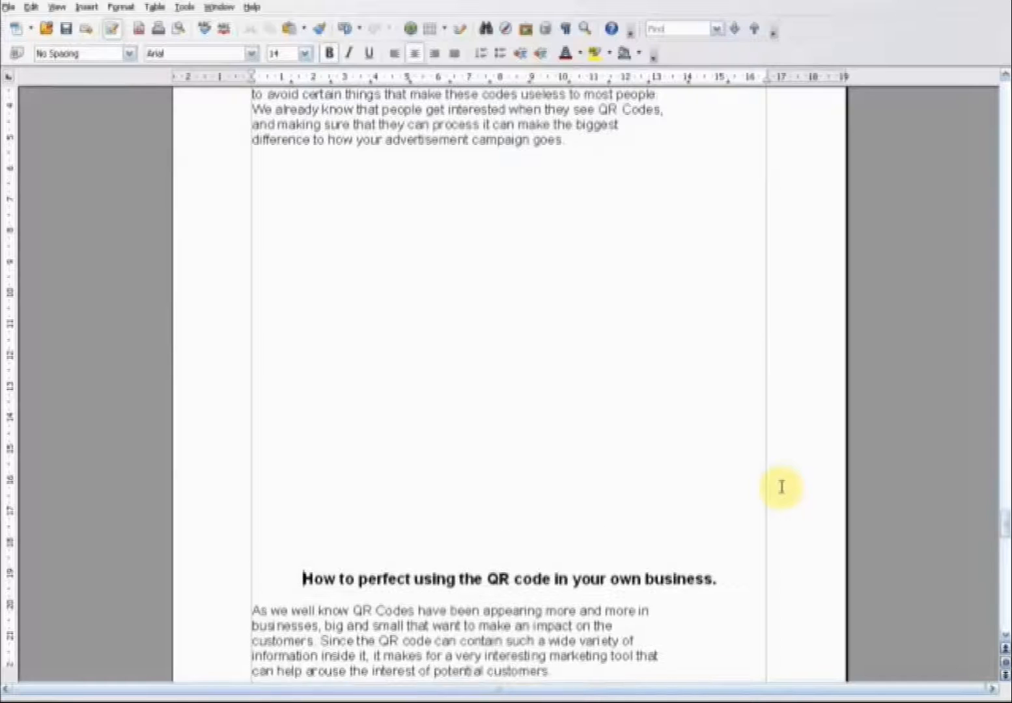
scroll(621, 449, "down", 2)
key("Return")
key("Return")
key("Return")
key("Return")
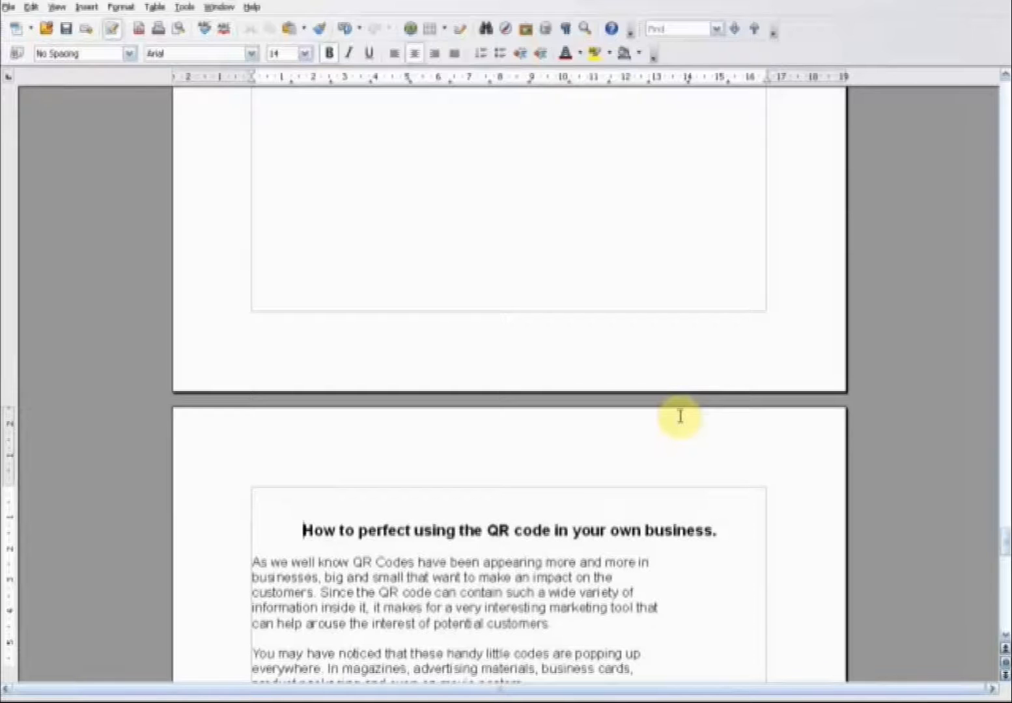
key("Return")
key("Return")
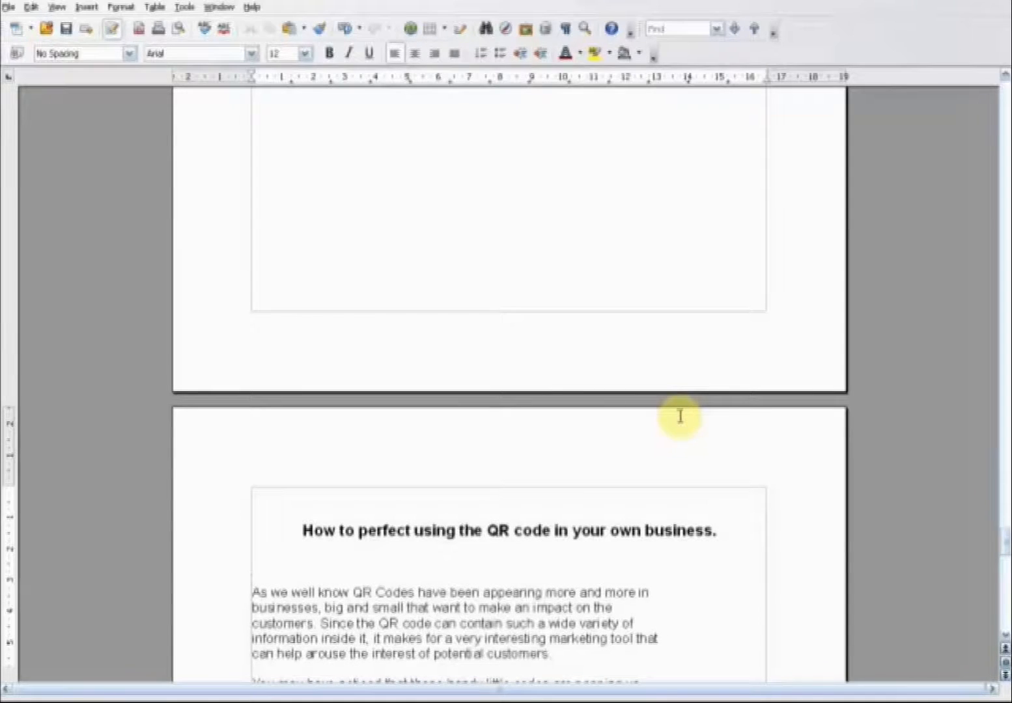
- Apply the Heading 1 style to the "Legal Notice" title, centre it and insert a blank line below it
left_click_drag(1003, 536, 1006, 645)
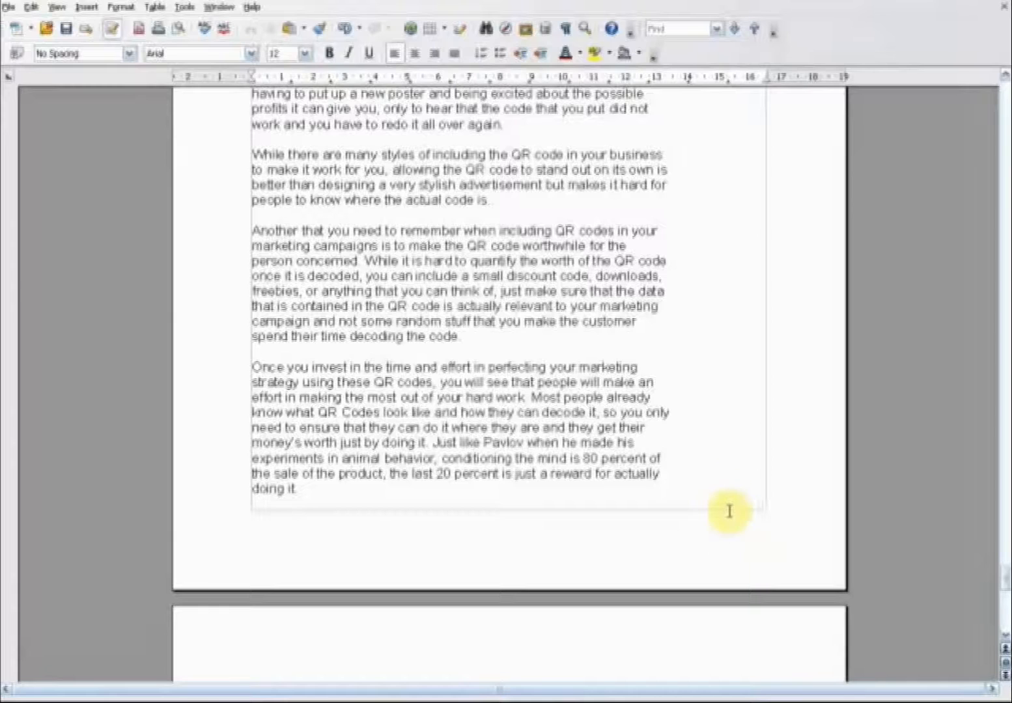
left_click_drag(1003, 585, 1005, 214)
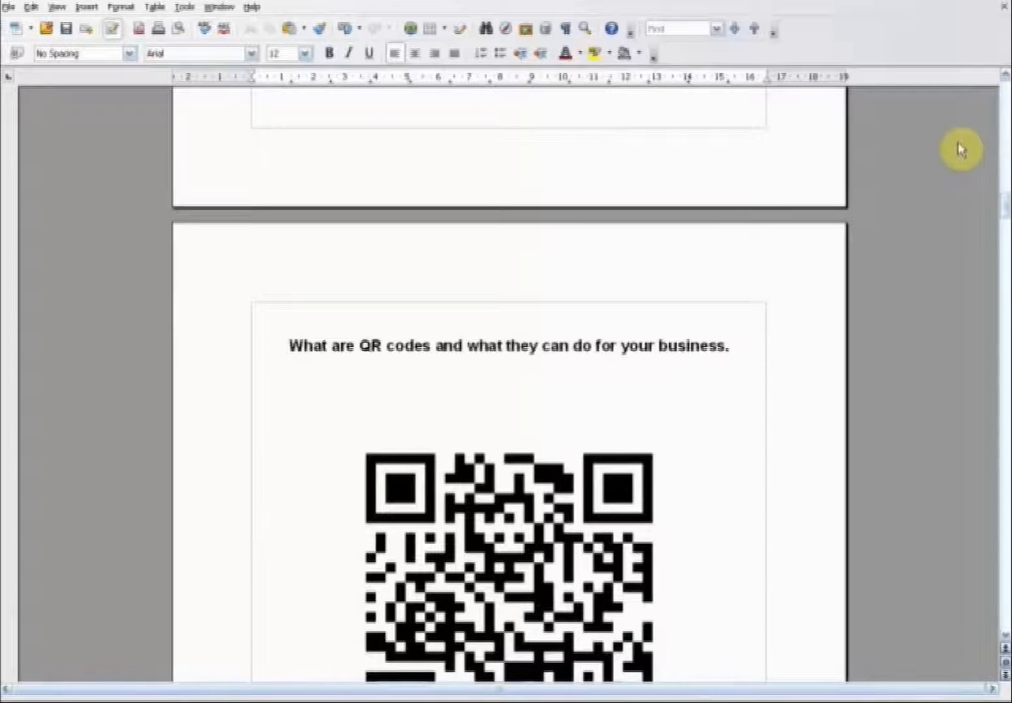
left_click_drag(1005, 210, 996, 95)
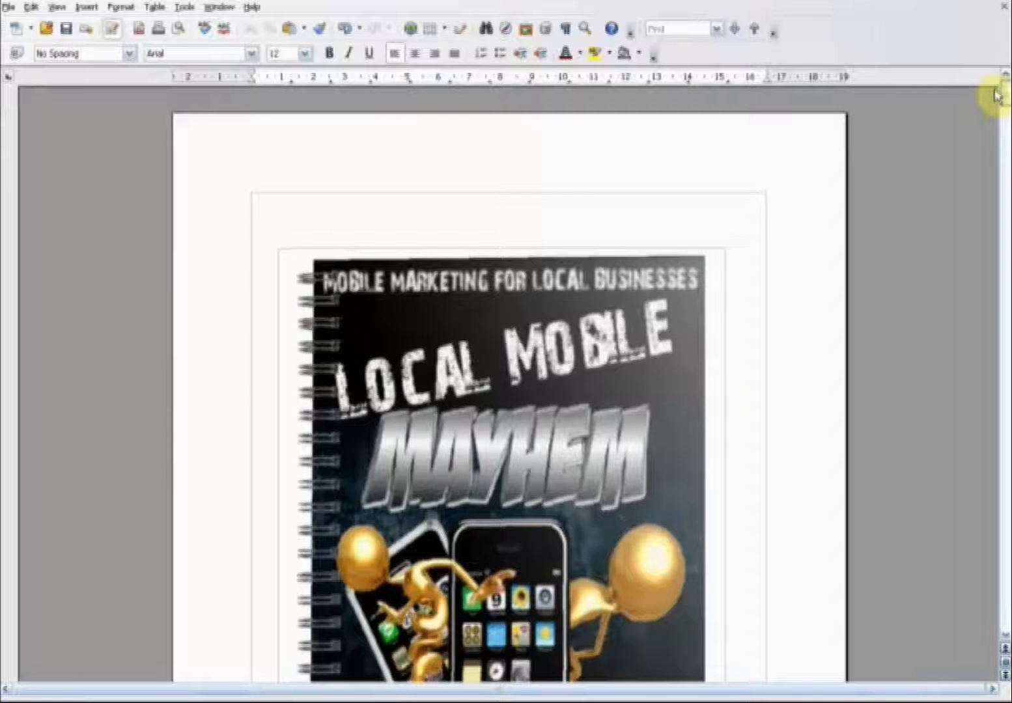
left_click_drag(1001, 97, 1002, 132)
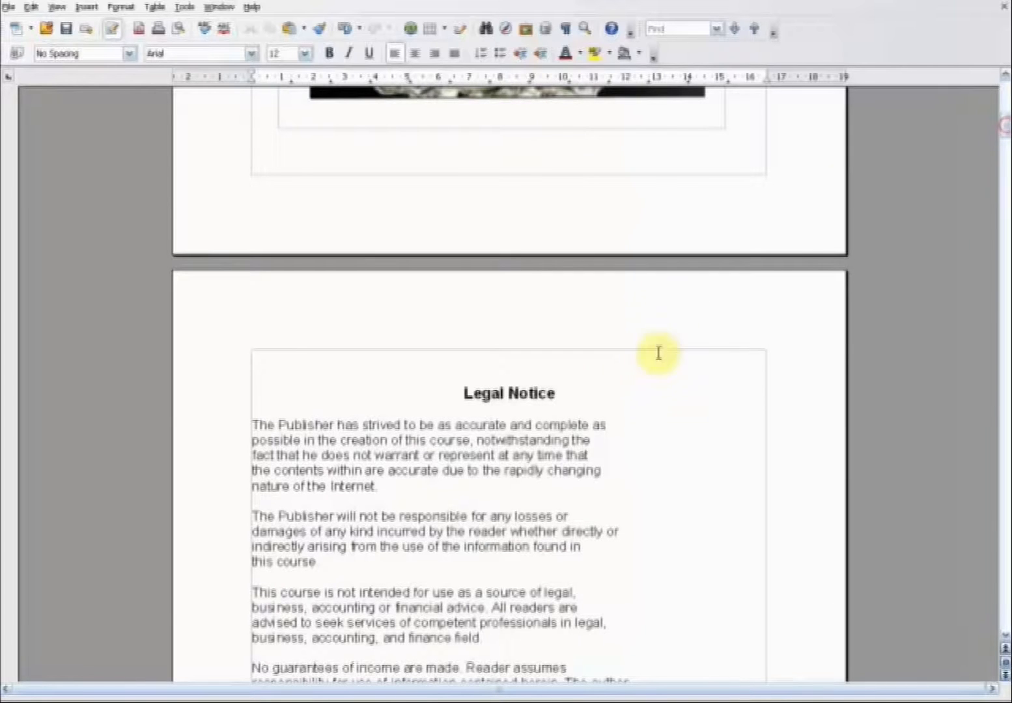
left_click_drag(572, 392, 461, 392)
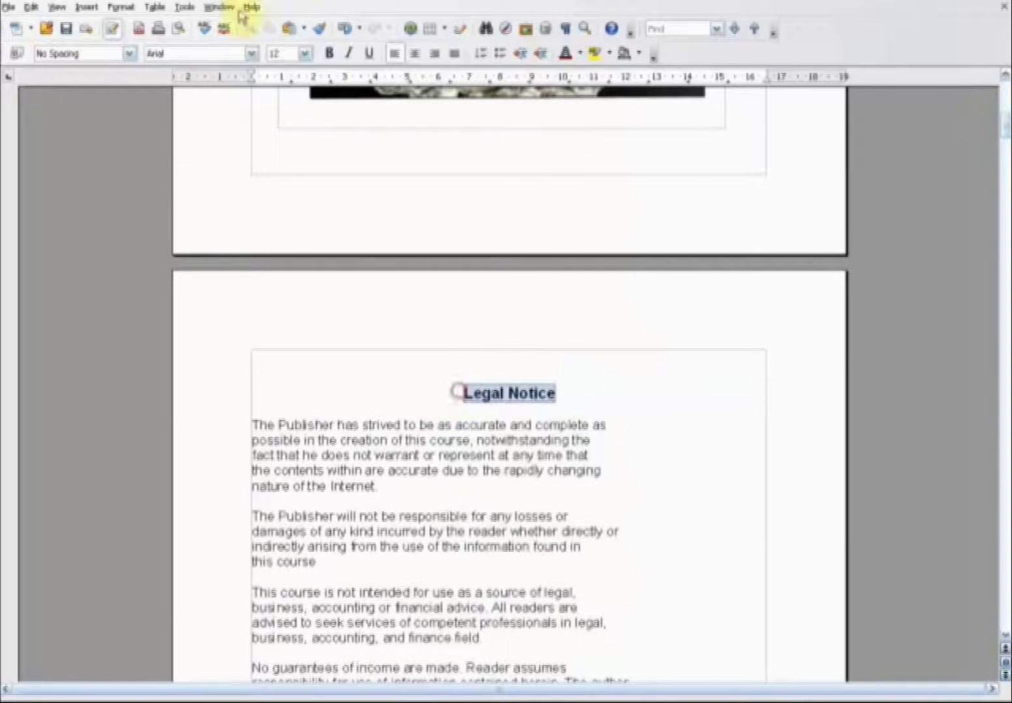
left_click(128, 55)
left_click(118, 90)
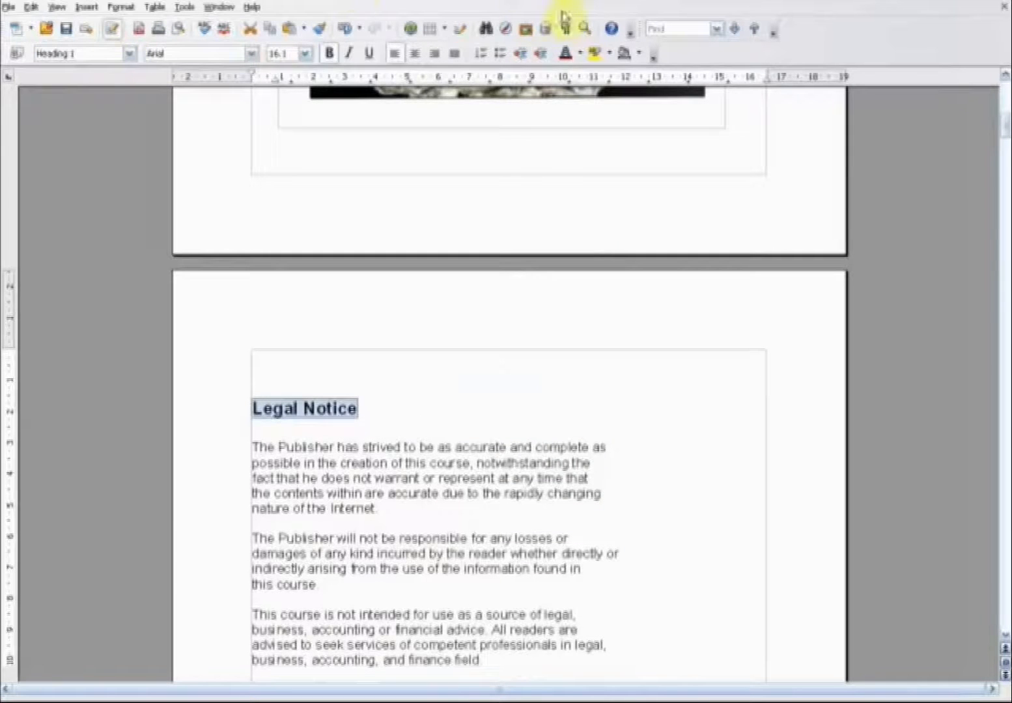
left_click(416, 53)
left_click(574, 411)
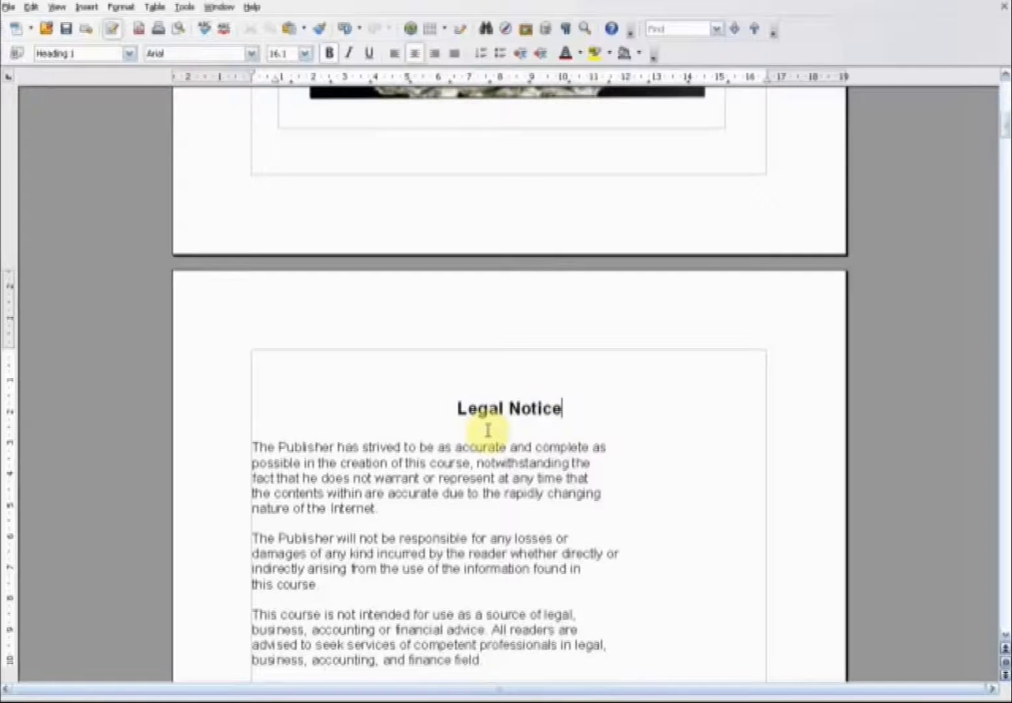
key("Return")
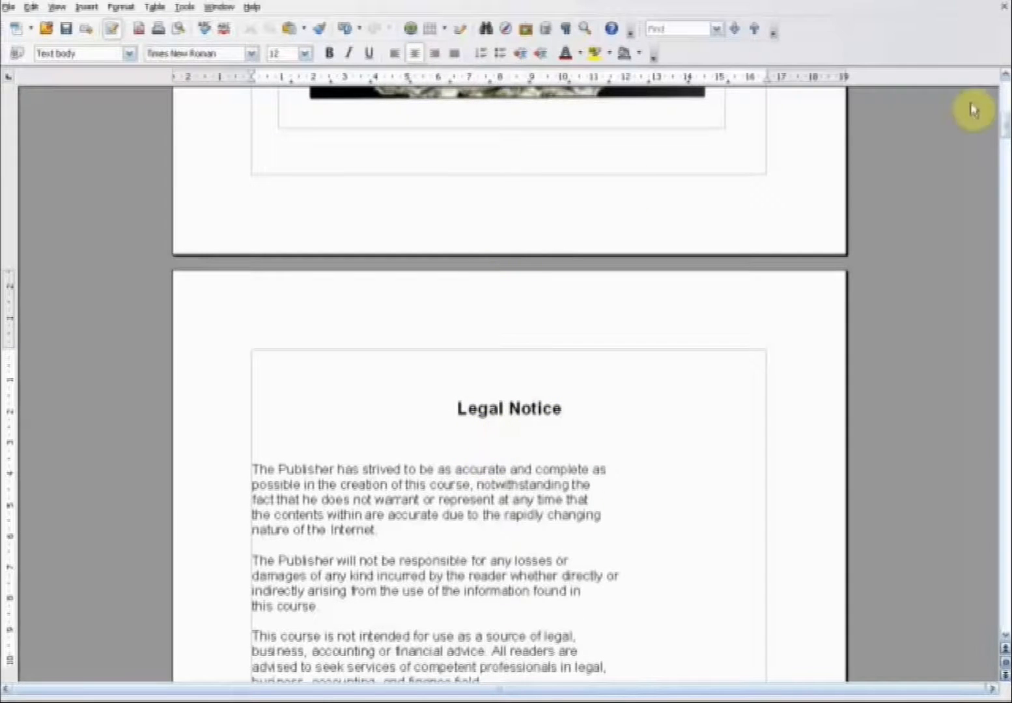
- Format "What are QR codes and what they can do for your business." as a centred Heading 1 and remove extra blank lines above it
left_click_drag(1004, 136, 1004, 219)
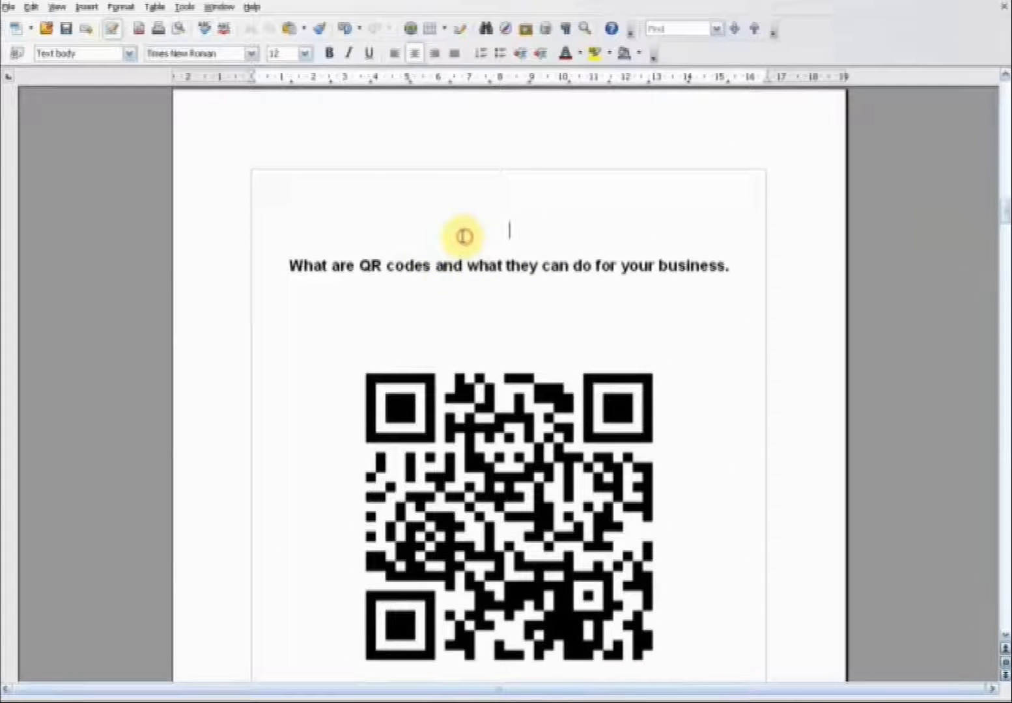
scroll(464, 236, "down", 3)
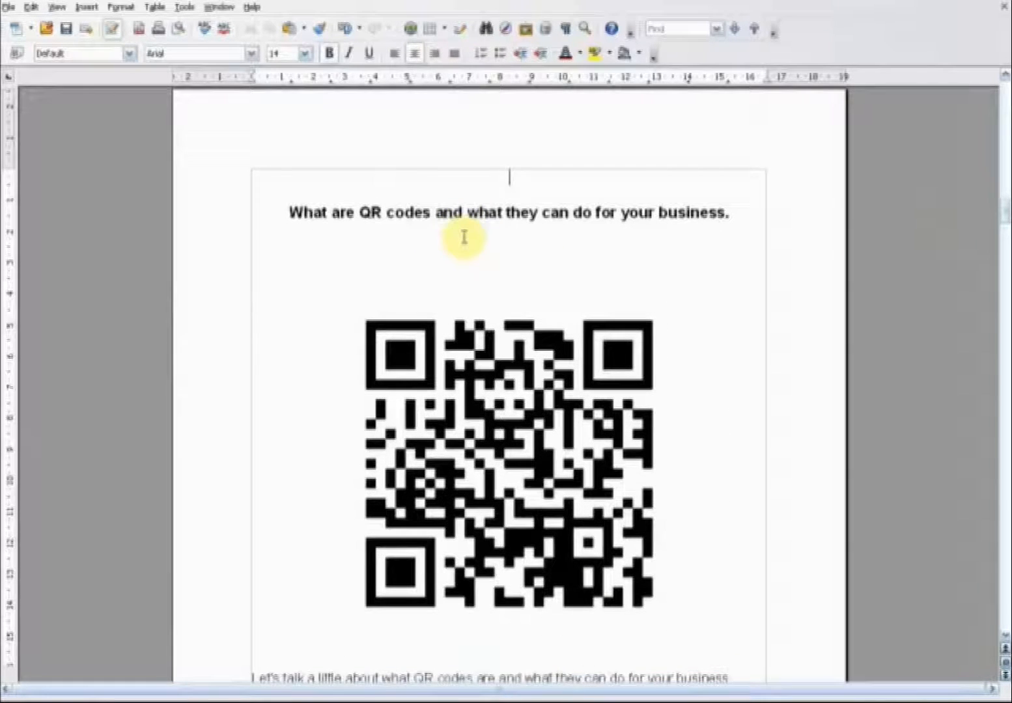
left_click_drag(730, 211, 313, 207)
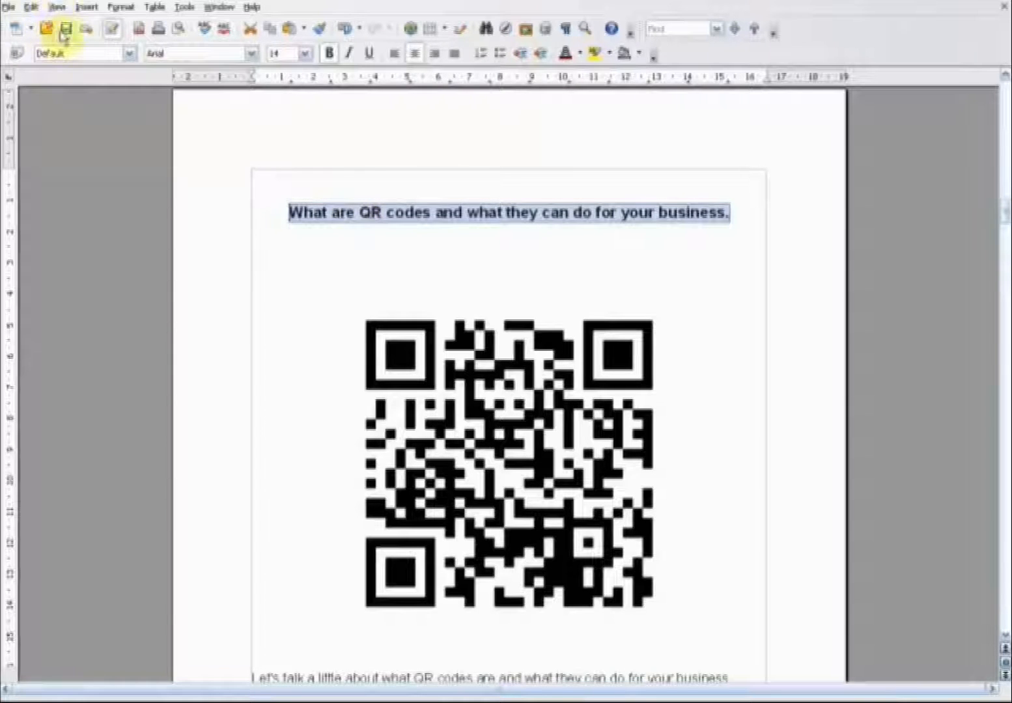
left_click(129, 55)
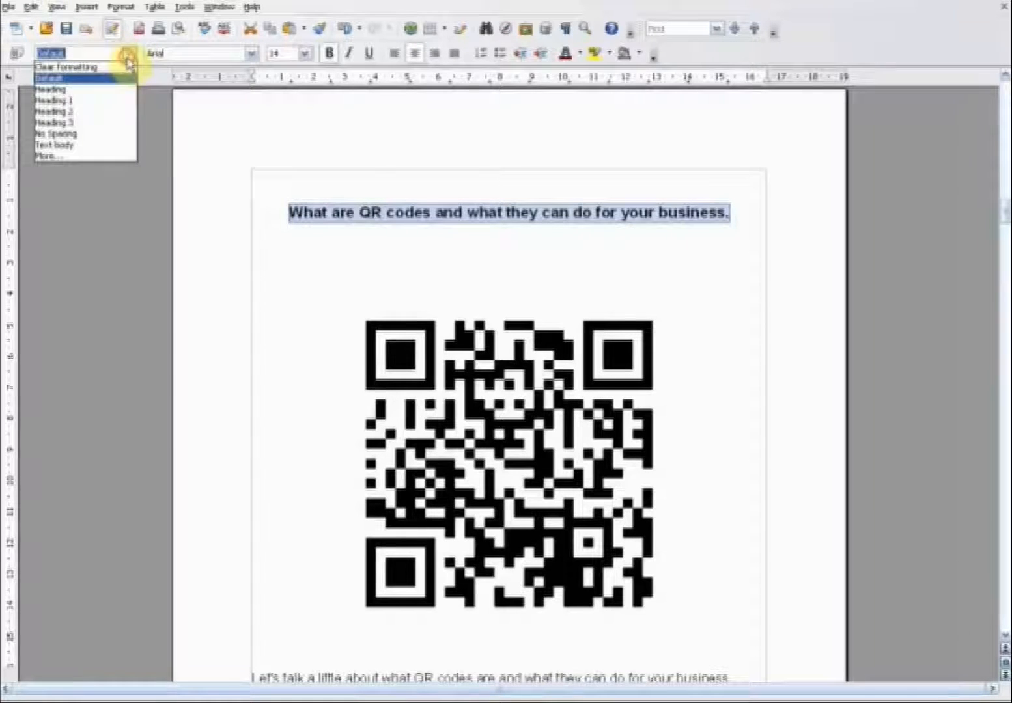
left_click(108, 102)
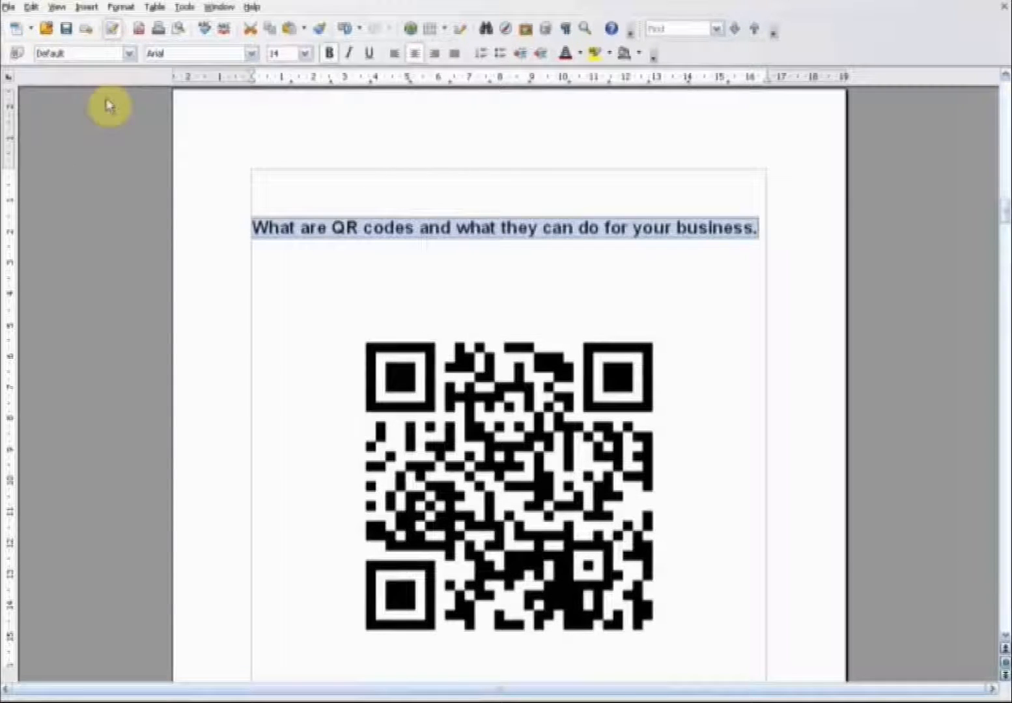
left_click(416, 54)
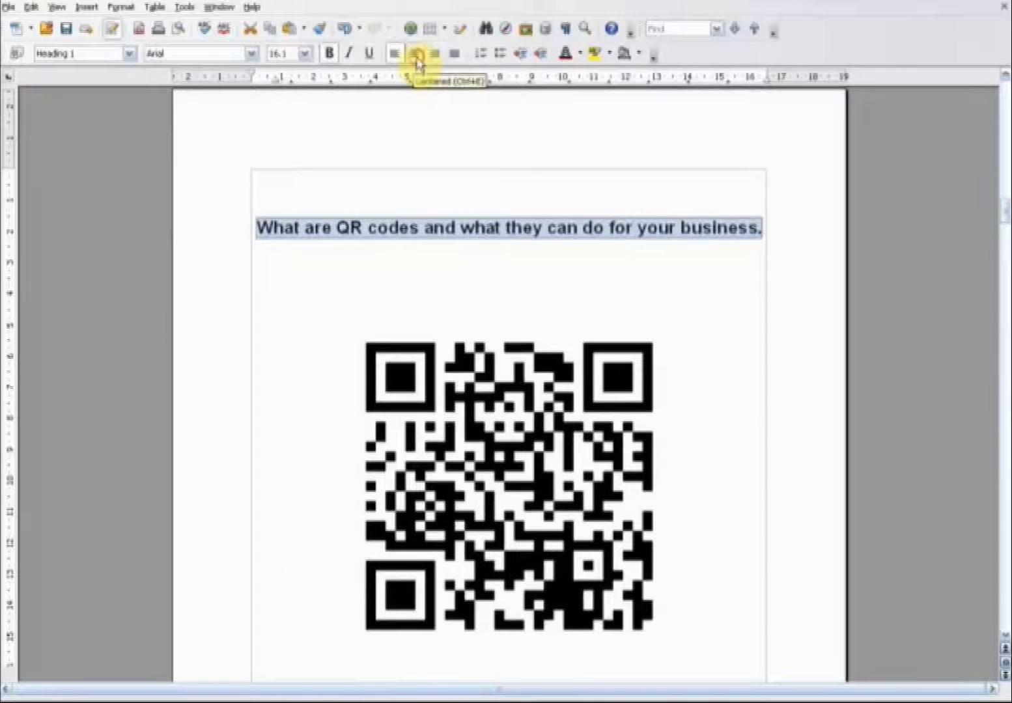
left_click(427, 194)
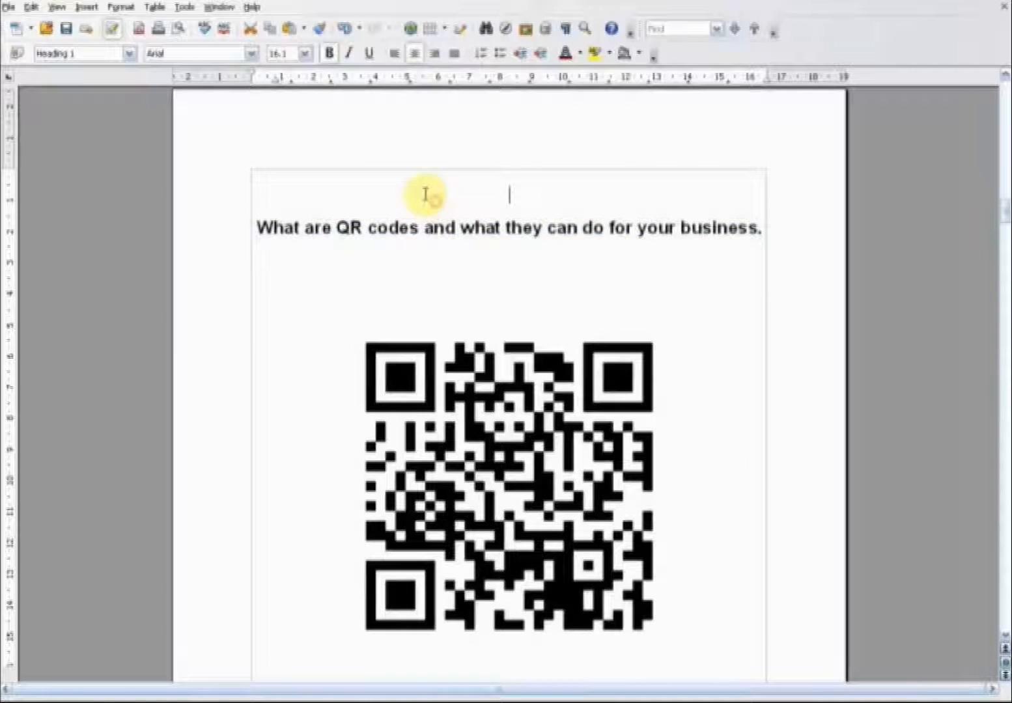
key("BackSpace")
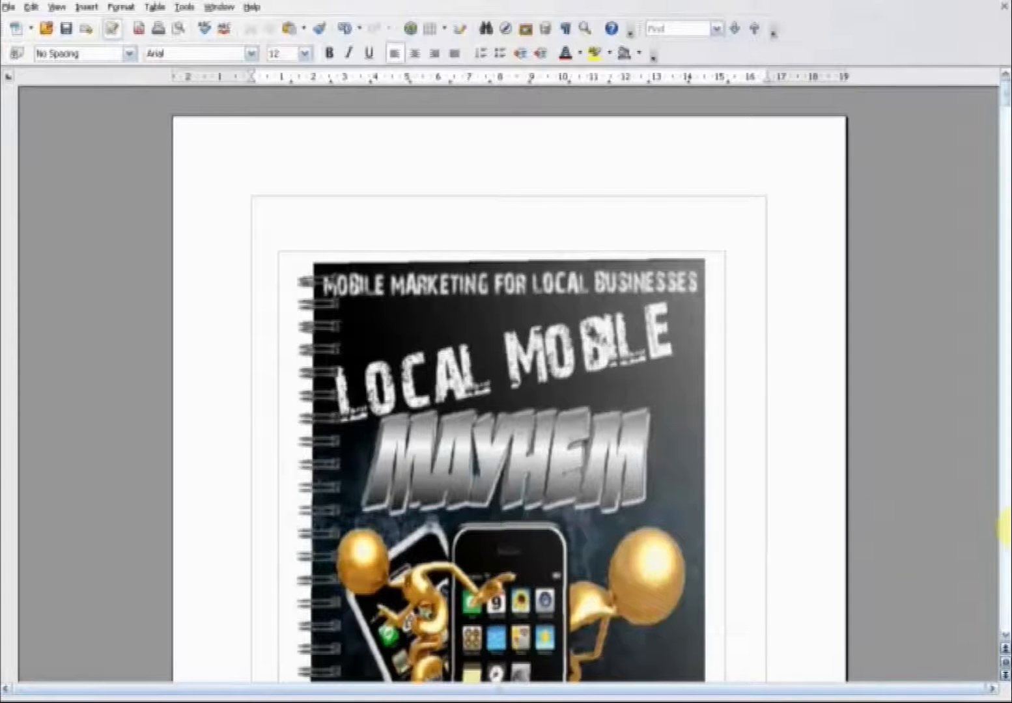
- Insert the Default header and the Default footer in the report's pages
left_click_drag(1005, 96, 1006, 185)
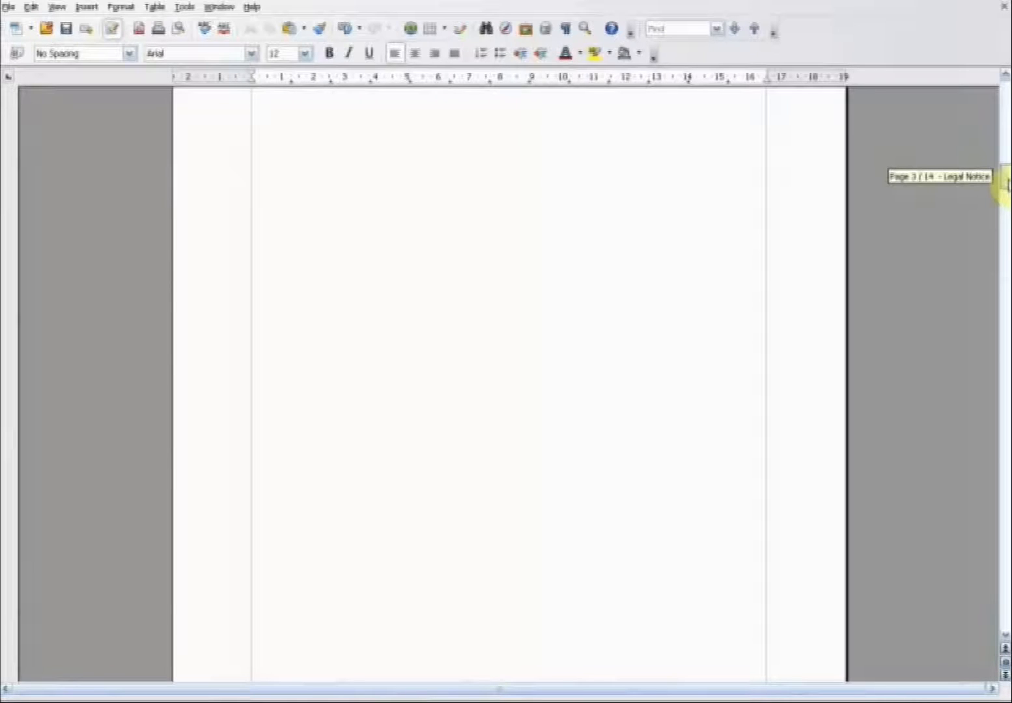
left_click_drag(1003, 181, 1006, 103)
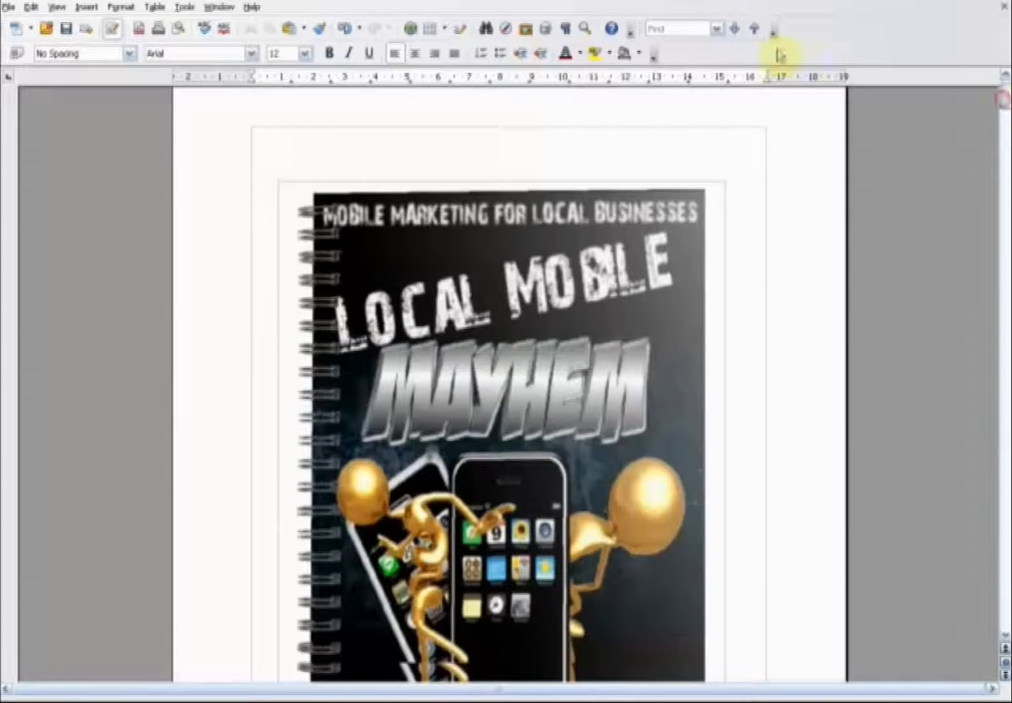
left_click(86, 7)
mouse_move(154, 145)
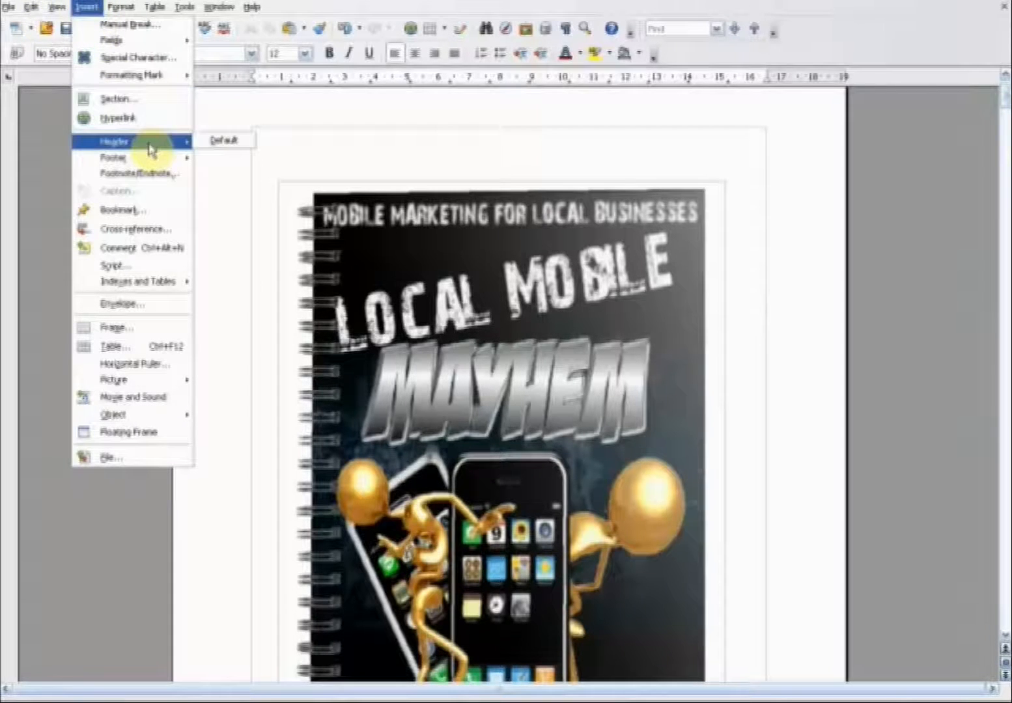
left_click(222, 140)
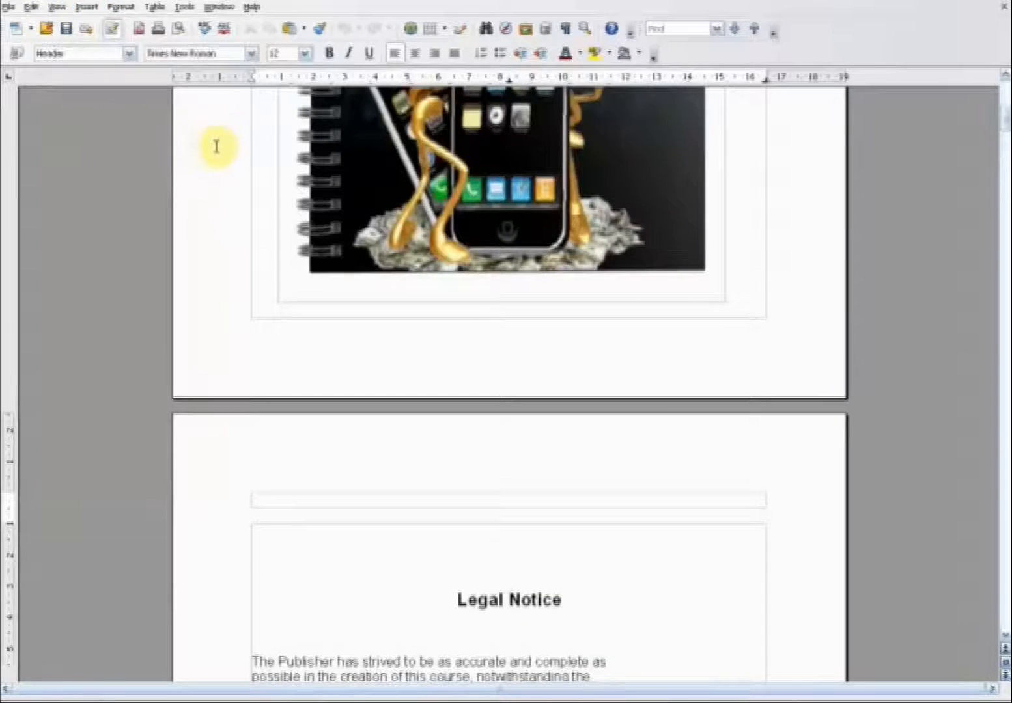
left_click(88, 8)
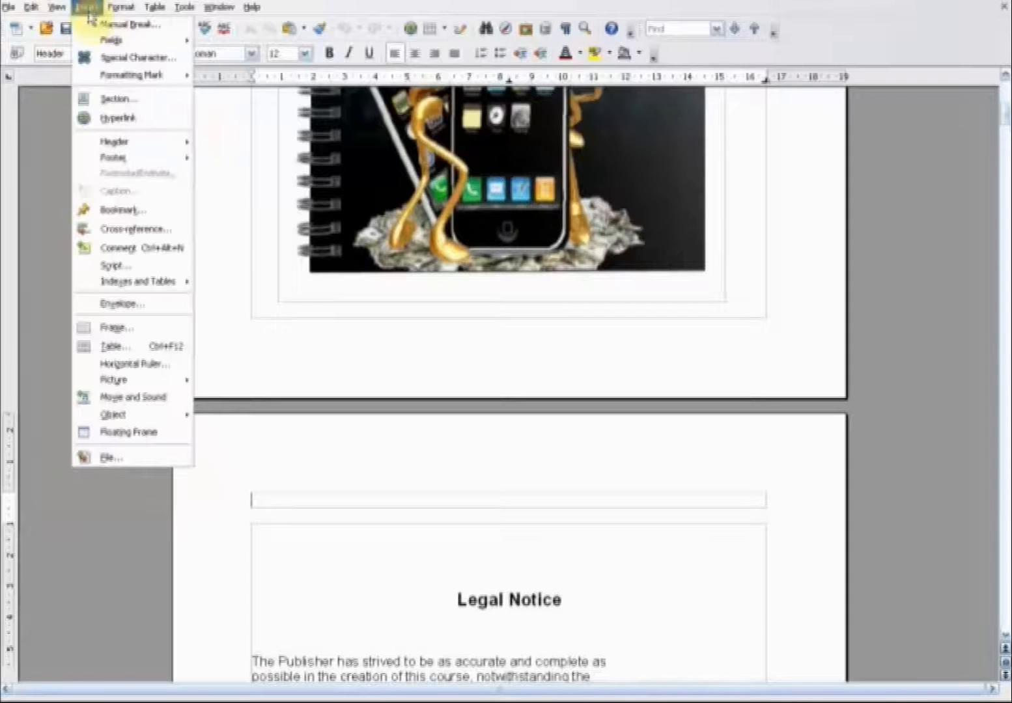
mouse_move(183, 161)
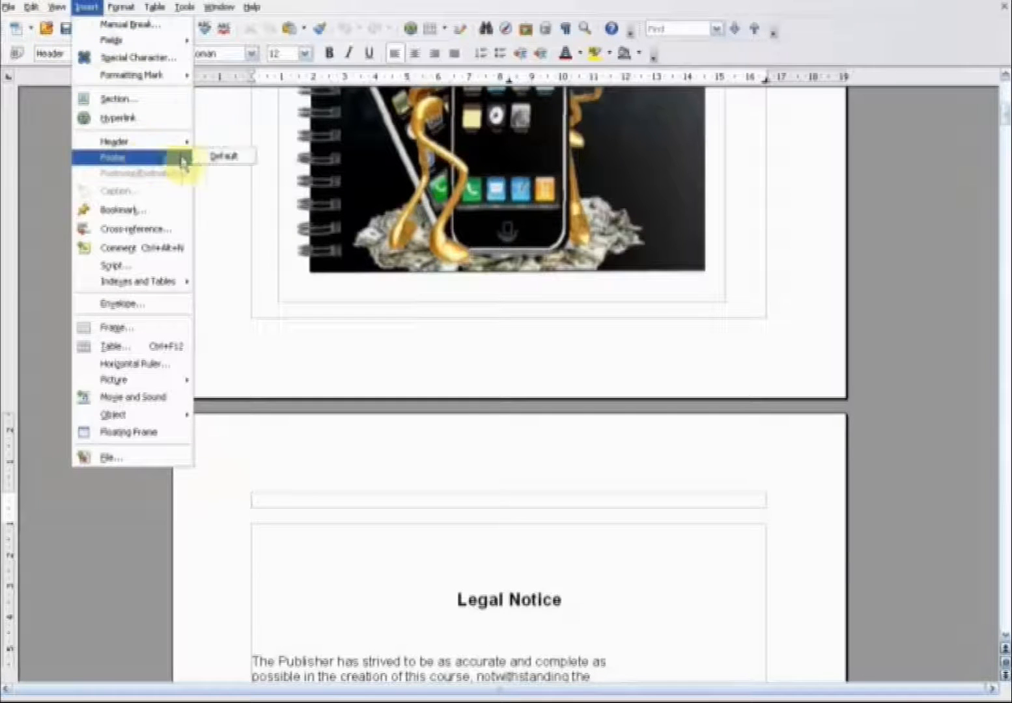
left_click(215, 159)
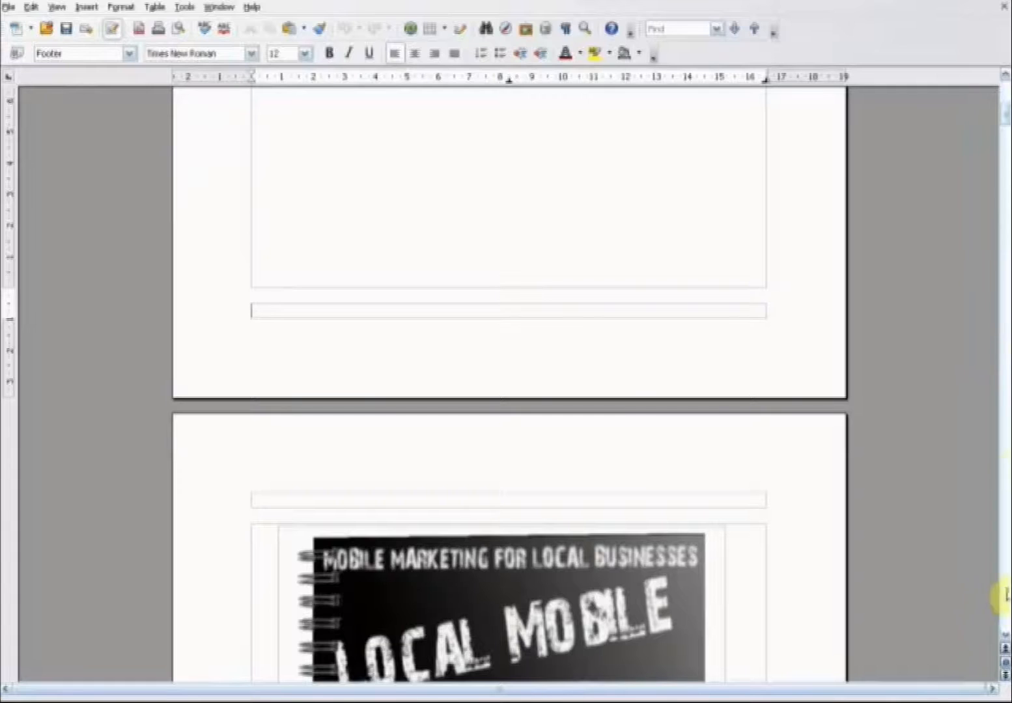
- Move the Local Mobile Mayhem cover picture from the second page back up onto the first page
mouse_move(1005, 115)
left_mouse_down()
mouse_move(1004, 98)
mouse_move(1006, 152)
mouse_move(1005, 104)
mouse_move(1003, 122)
left_mouse_up()
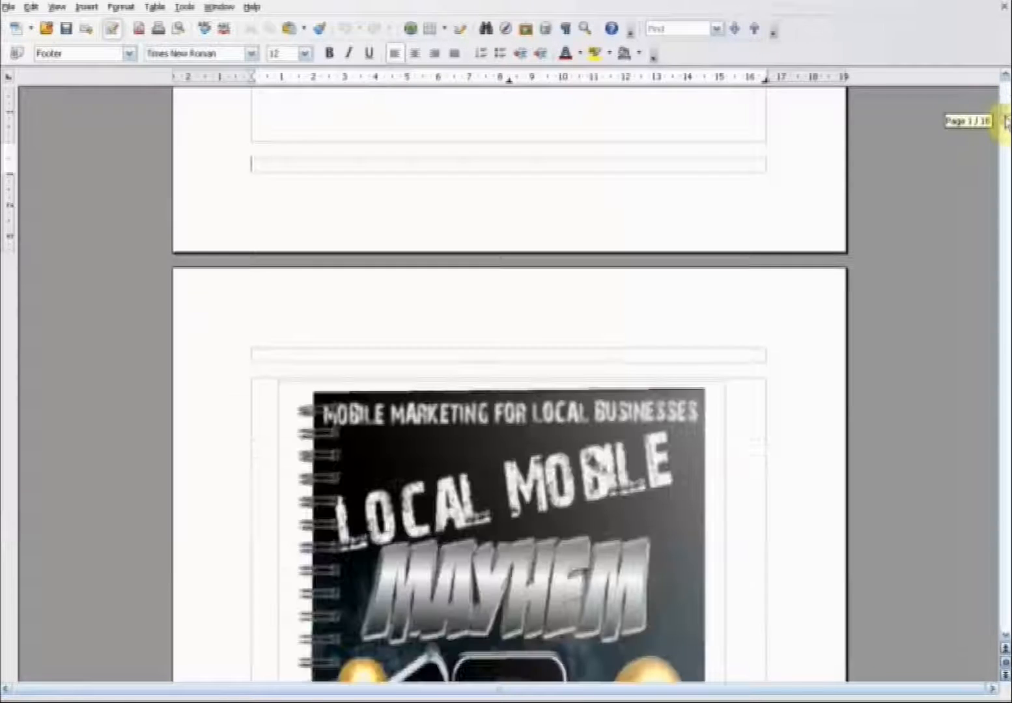
scroll(326, 216, "up", 3)
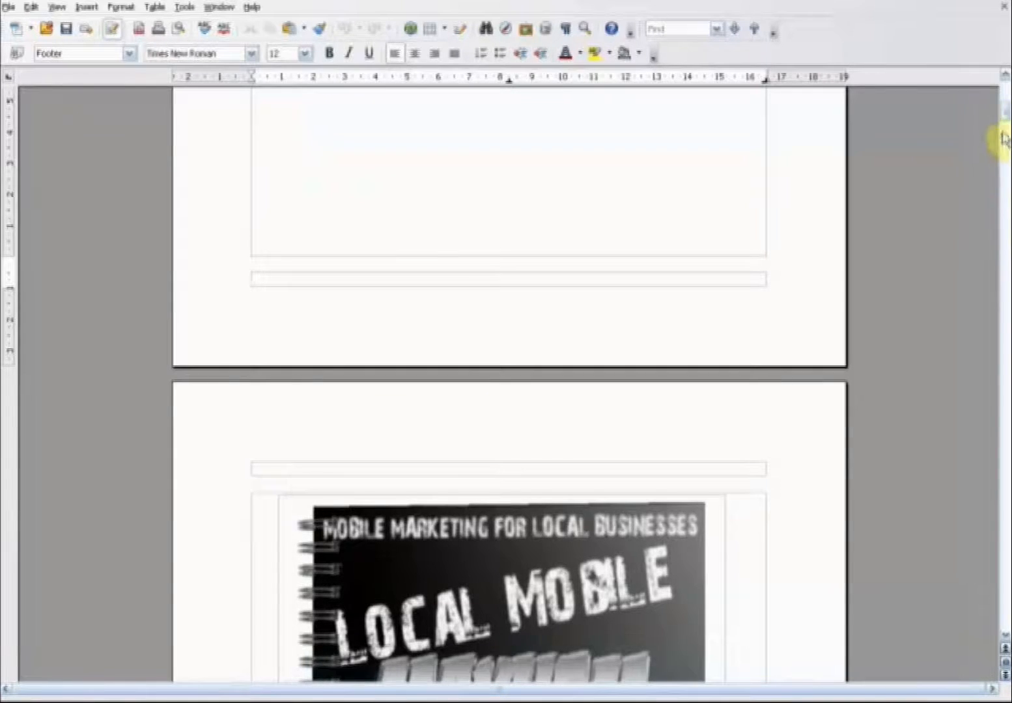
mouse_move(1004, 117)
left_mouse_down()
mouse_move(1004, 136)
mouse_move(1006, 110)
left_mouse_up()
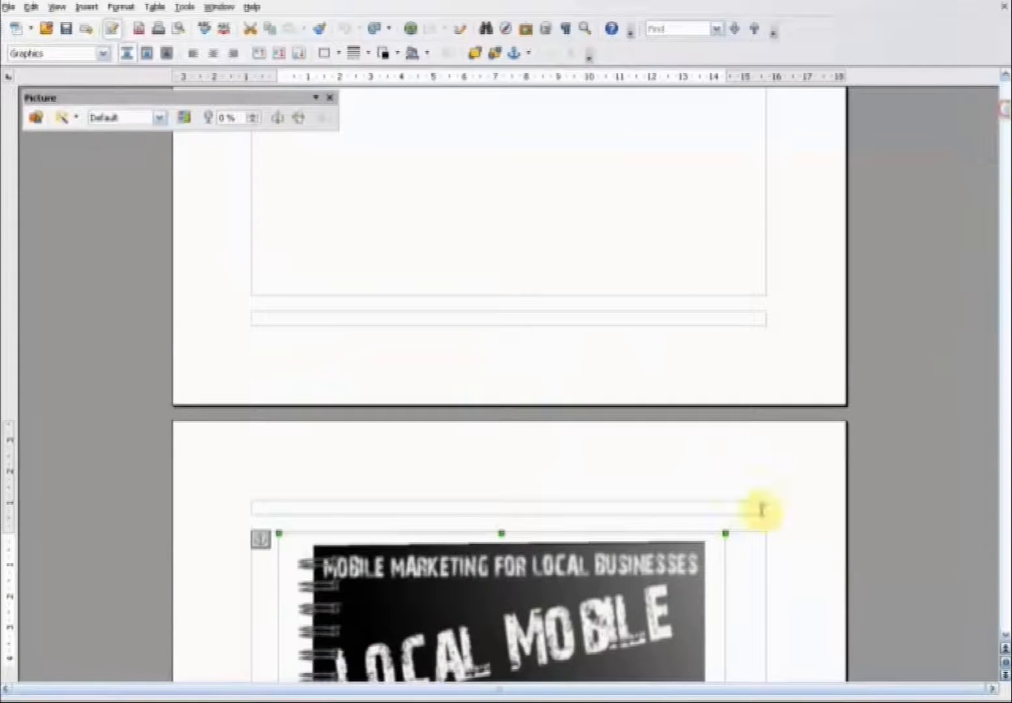
left_click_drag(546, 614, 547, 164)
scroll(573, 228, "up", 10)
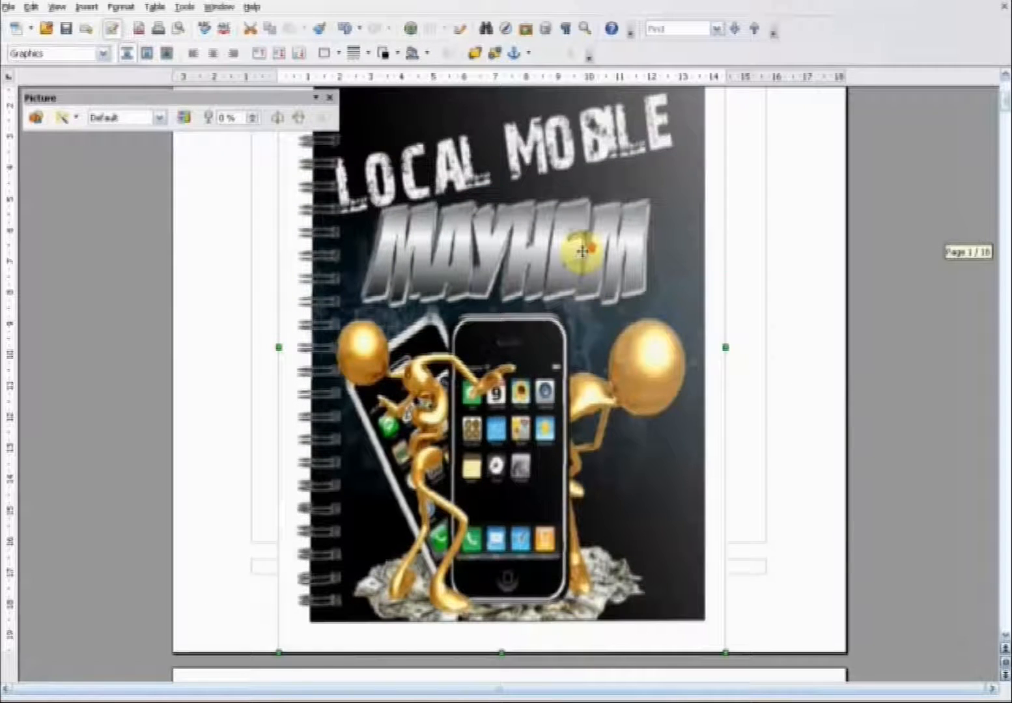
- Move the Local Mobile Mayhem cover picture up to just below the first page's header area
scroll(583, 251, "up", 8)
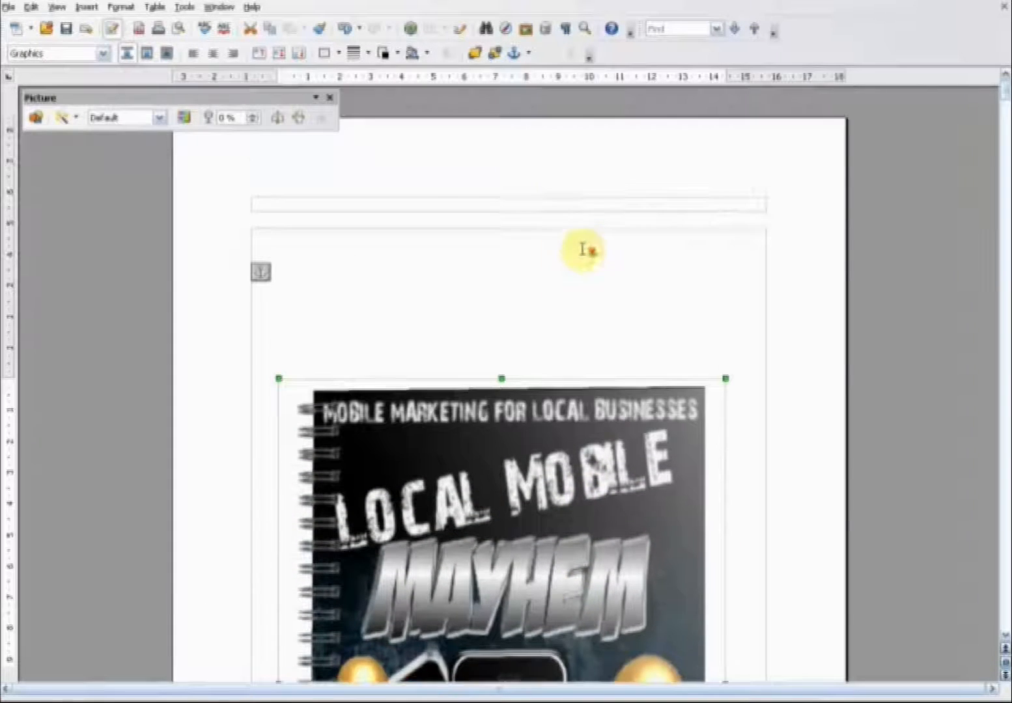
left_click_drag(469, 555, 478, 425)
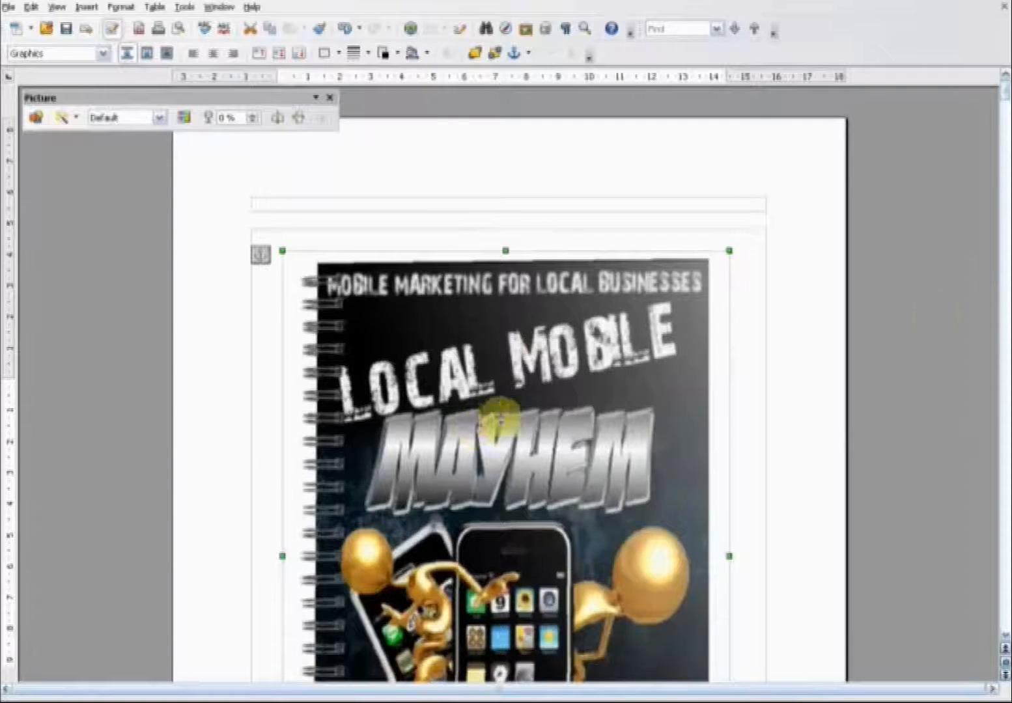
- Insert enough blank lines above "What are QR codes and what they can do for your business." to push it onto the next page
left_click_drag(1003, 98, 1003, 130)
left_click(510, 188)
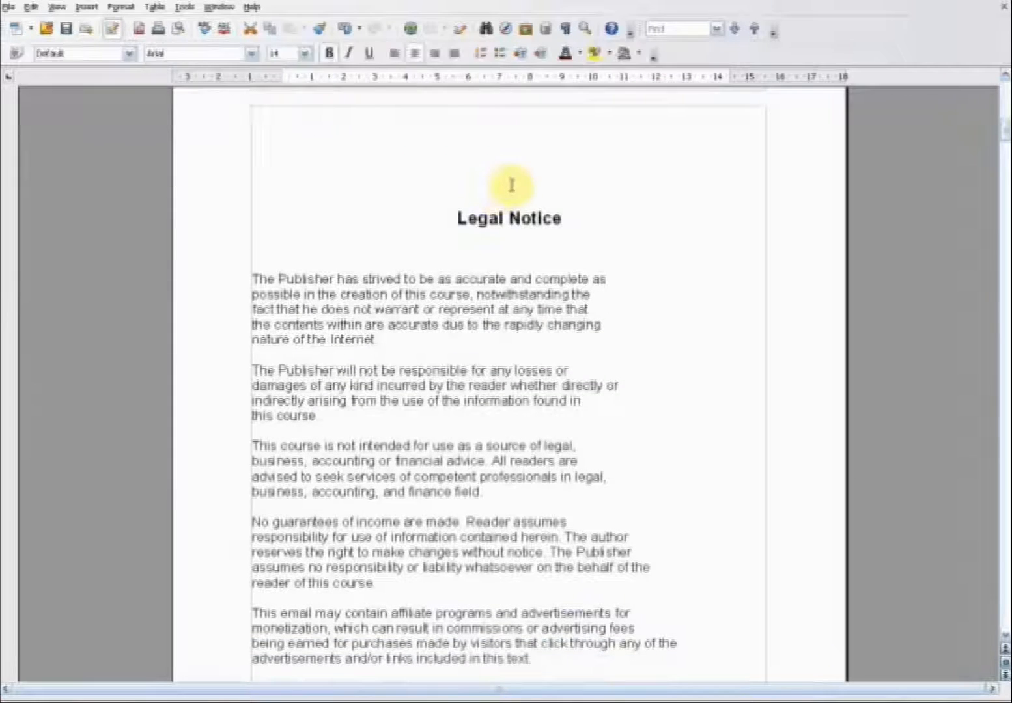
scroll(511, 186, "down", 3)
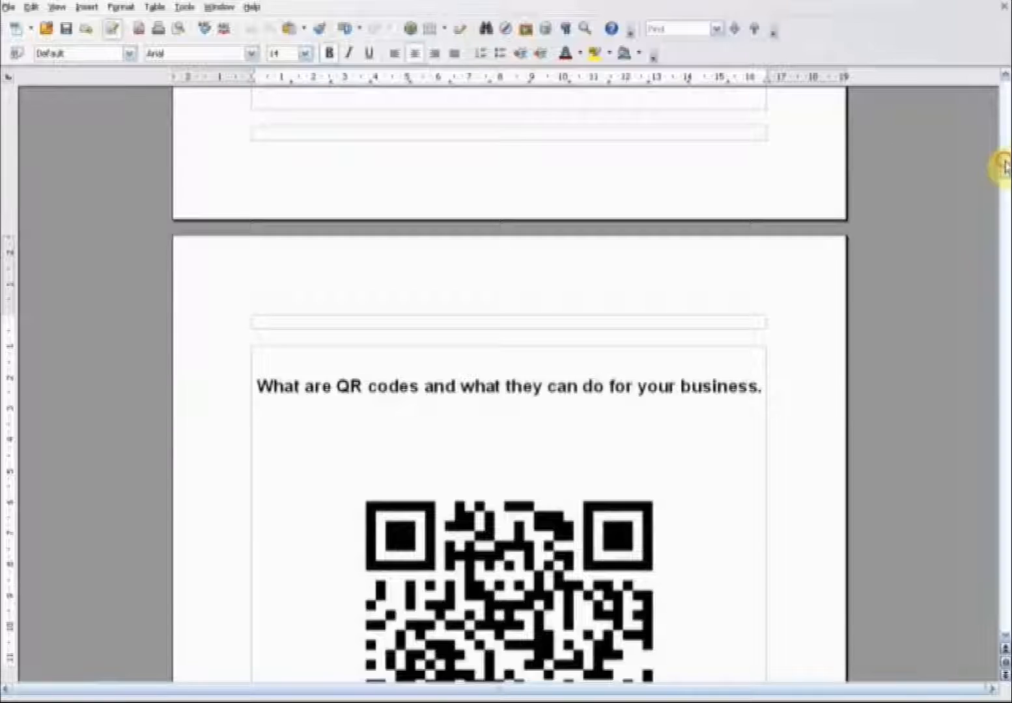
mouse_move(1003, 166)
left_mouse_down()
mouse_move(1003, 91)
mouse_move(1001, 165)
left_mouse_up()
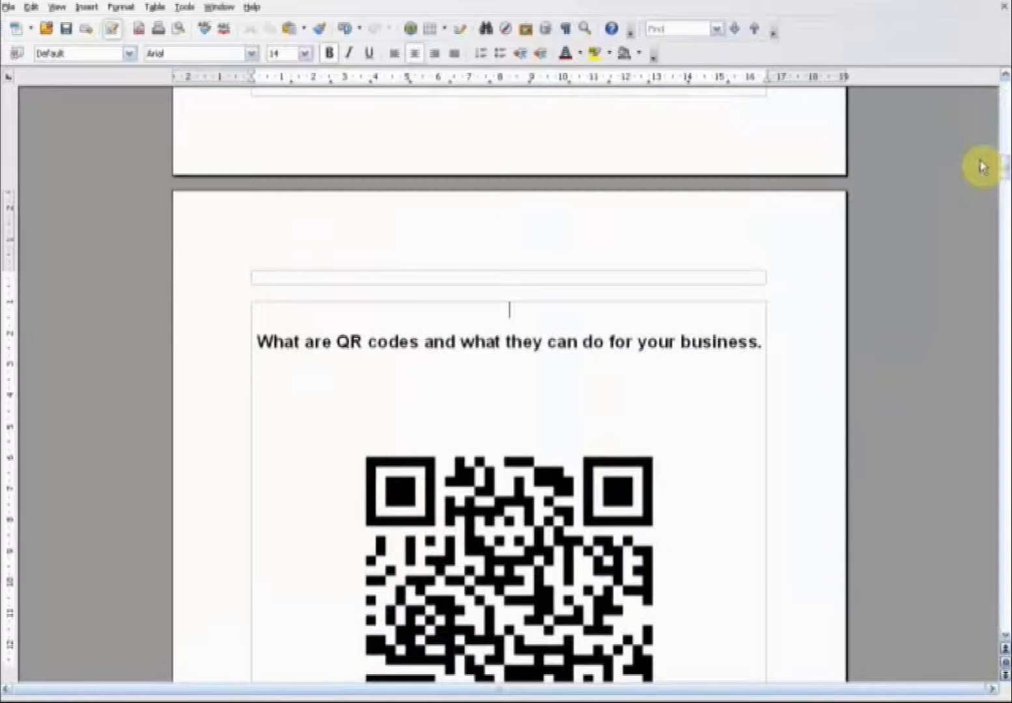
key("Return")
key("Return")
key("Return")
key("Return")
key("Return")
key("Return")
key("Return")
key("Return")
key("Return")
key("Return")
key("Return")
key("Return")
key("Return")
key("Return")
key("Return")
key("Return")
key("Return")
key("Return")
key("Return")
key("Return")
key("Return")
key("Return")
key("Return")
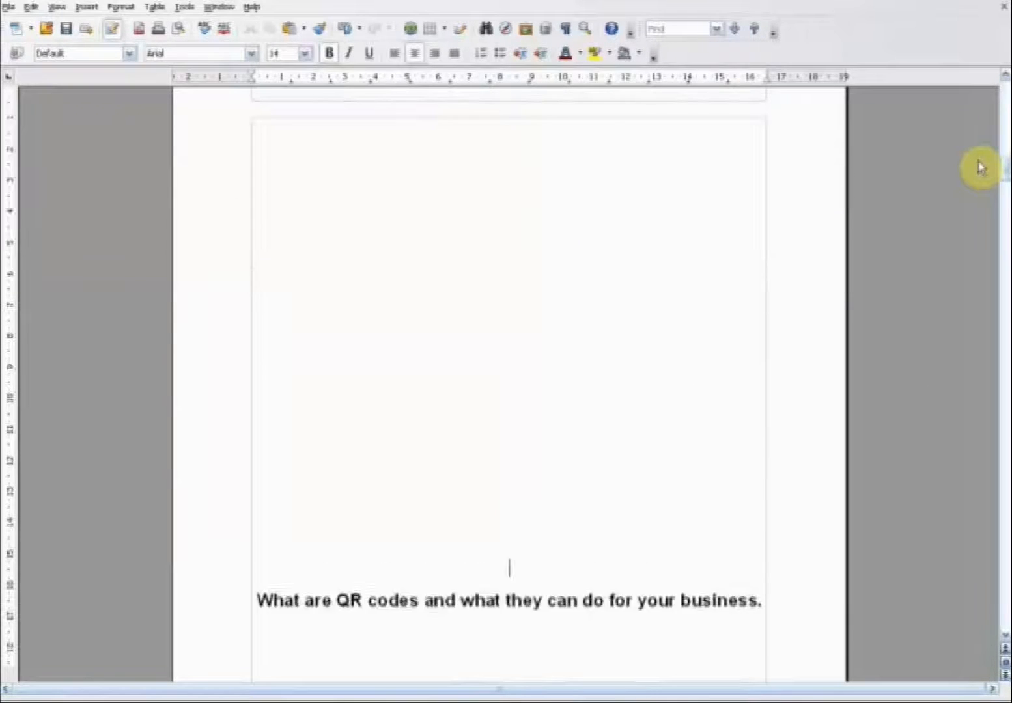
key("Return")
key("Return")
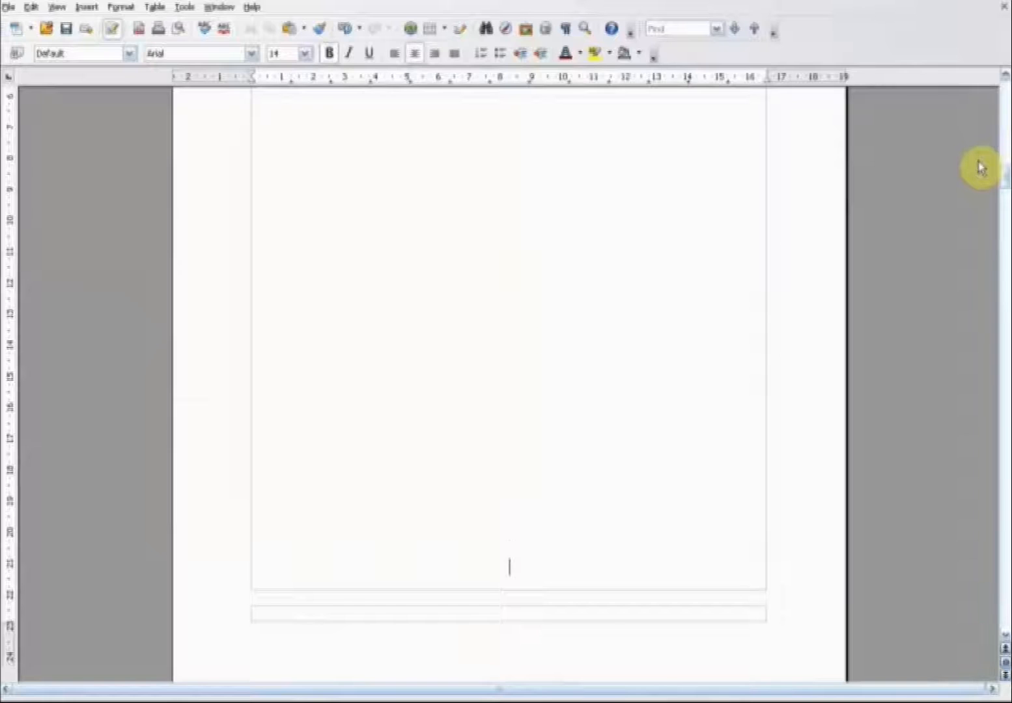
key("Return")
- Enter "Local Mobile Mayhem – Using QR Codes For Local Businesses" in the first page's header and centre it
left_click_drag(1003, 189, 1004, 94)
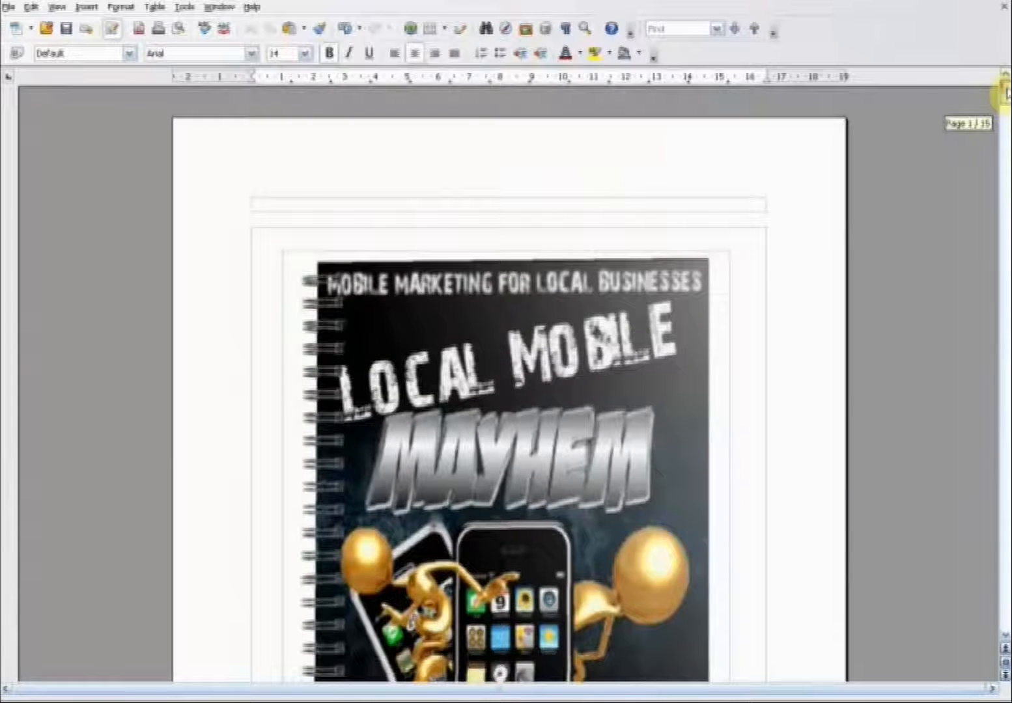
left_click(678, 206)
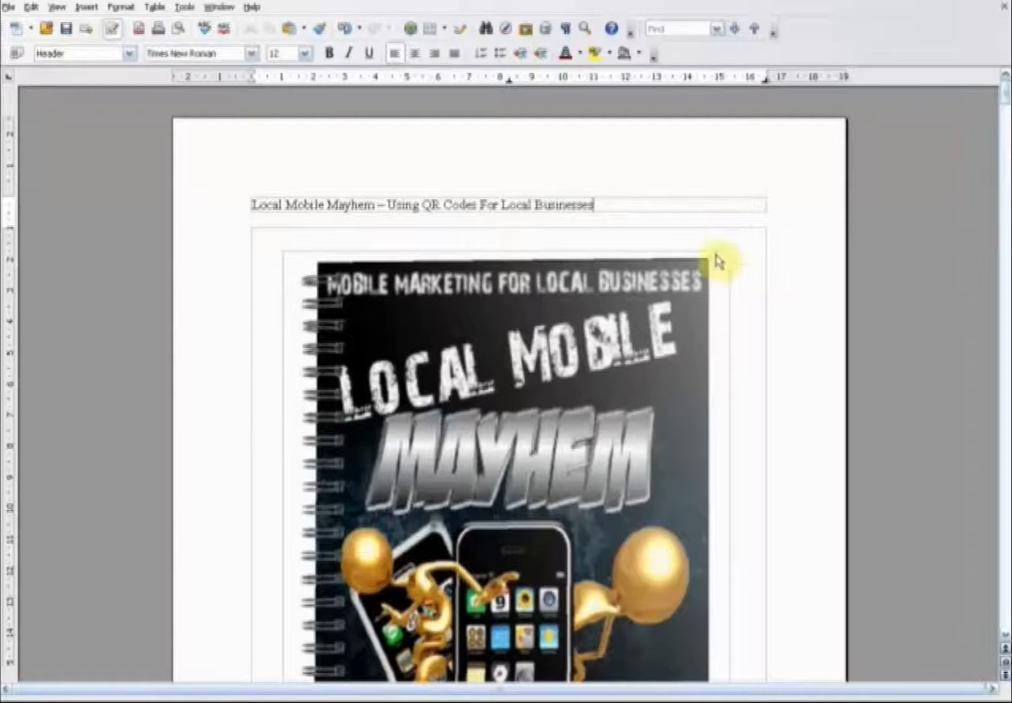
left_click_drag(603, 207, 239, 199)
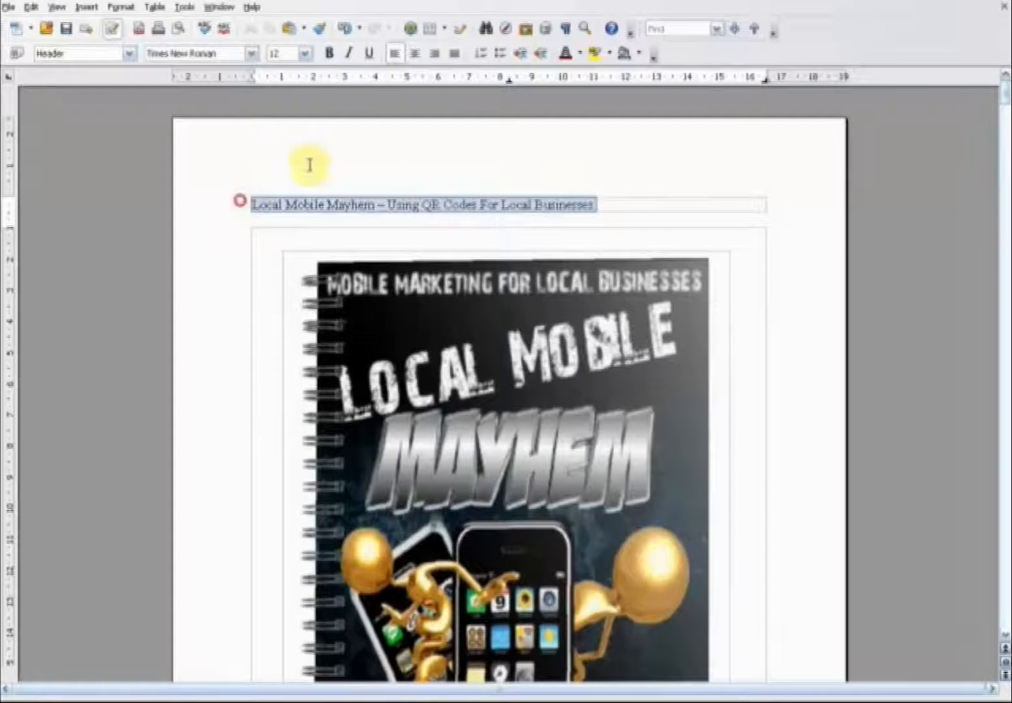
left_click(413, 55)
left_click(683, 208)
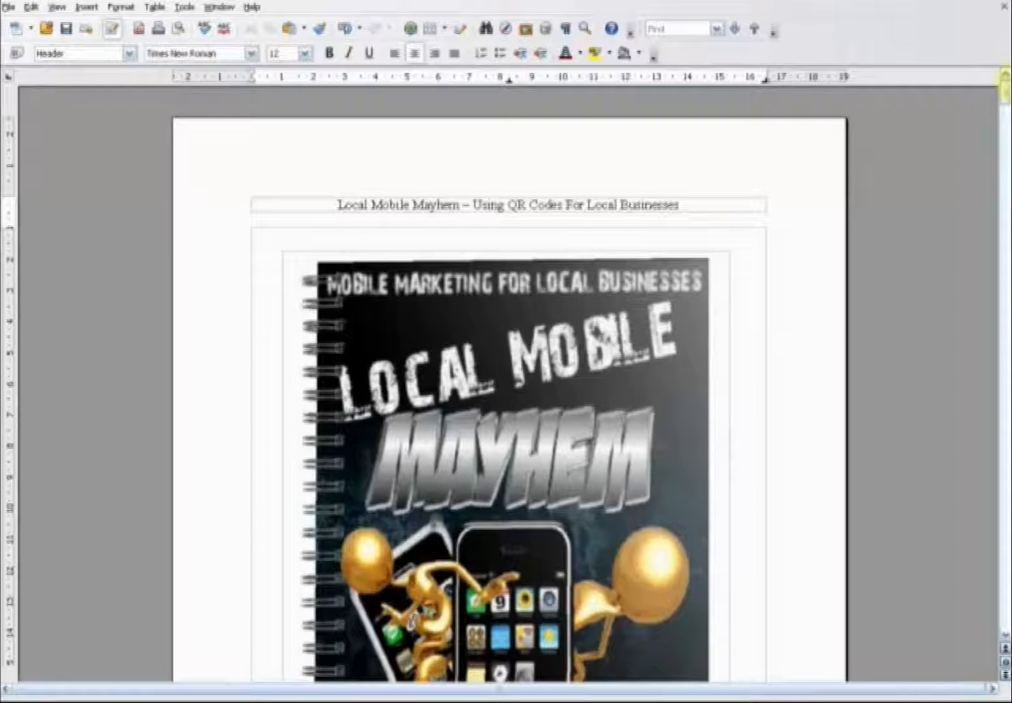
- Insert a Page Number field in the footer below the cover and centre it
mouse_move(1003, 91)
left_mouse_down()
mouse_move(1007, 171)
mouse_move(1001, 83)
mouse_move(1003, 99)
left_mouse_up()
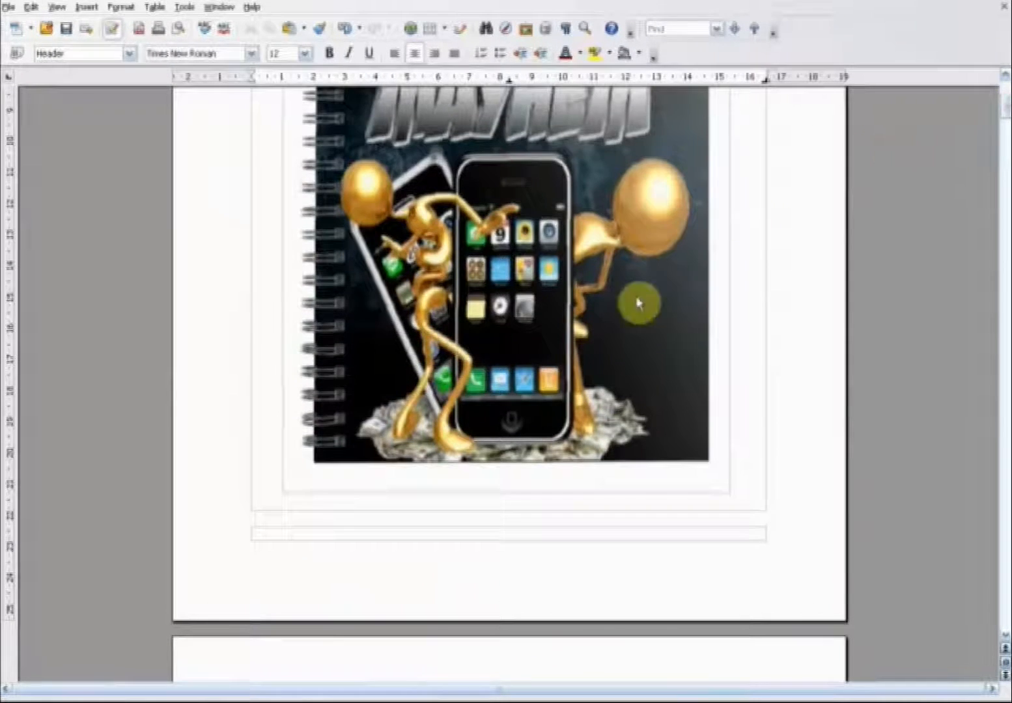
left_click(503, 529)
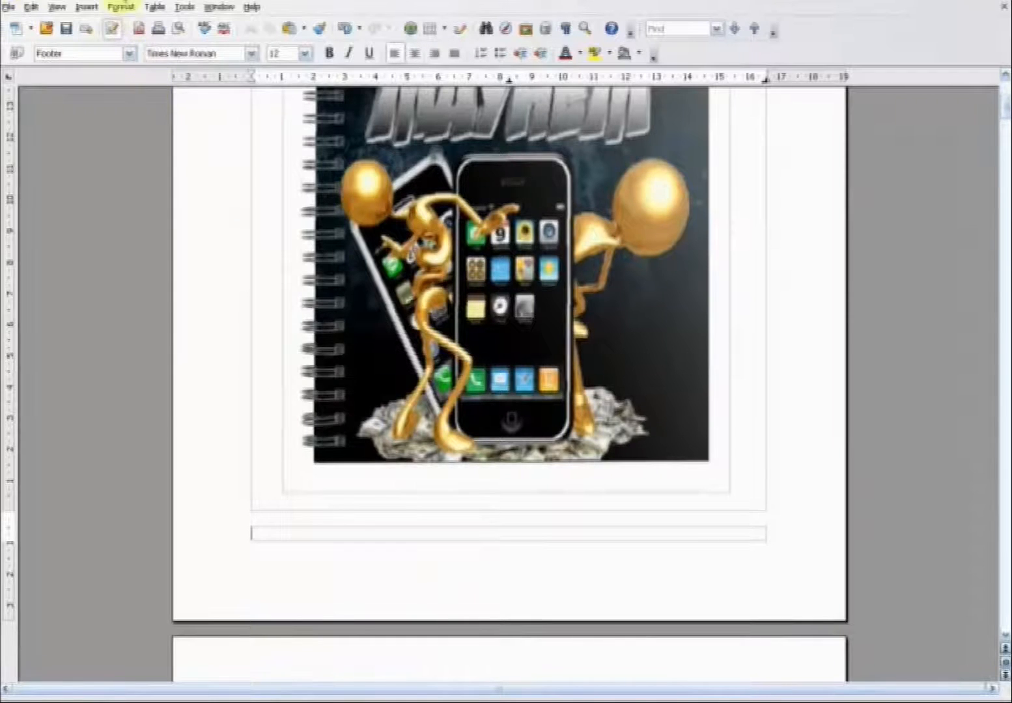
left_click(88, 7)
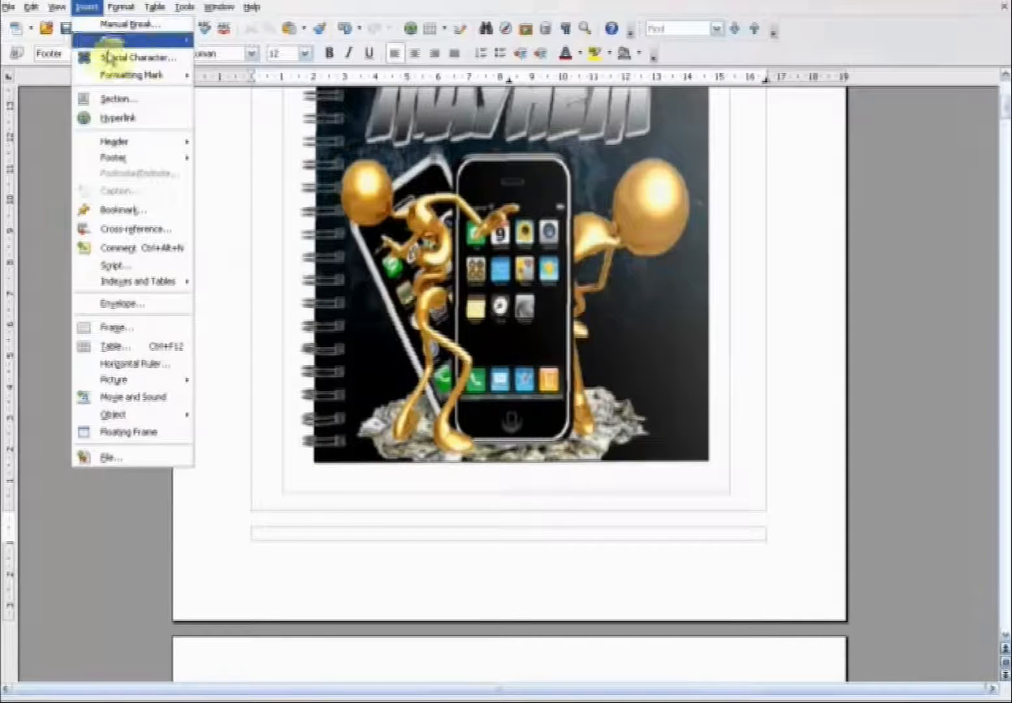
mouse_move(146, 39)
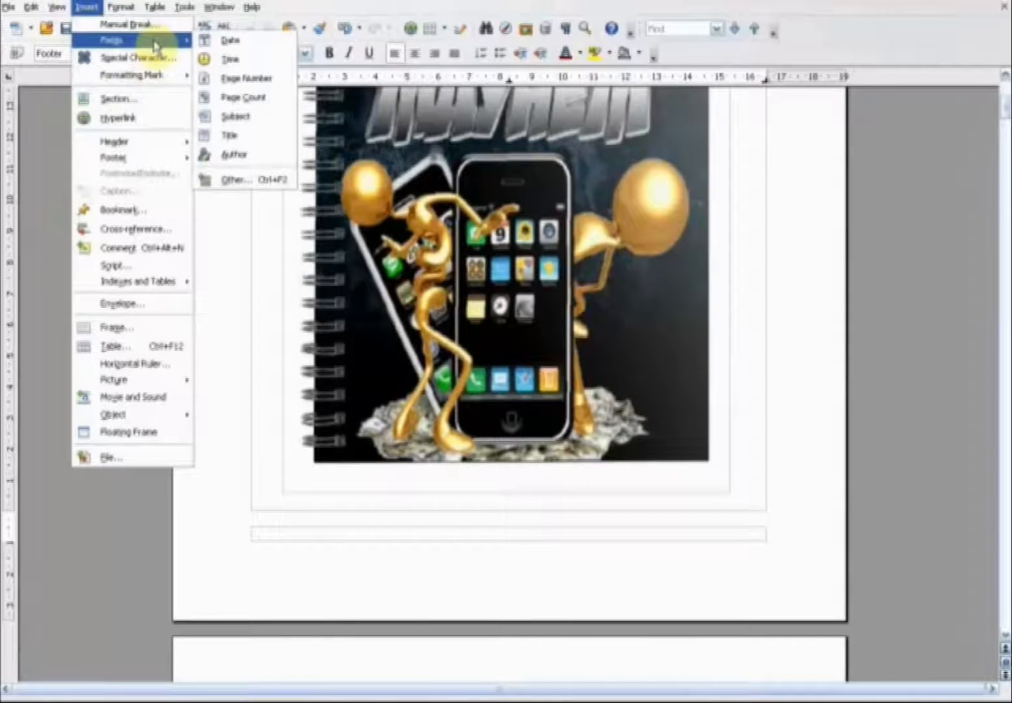
left_click(263, 87)
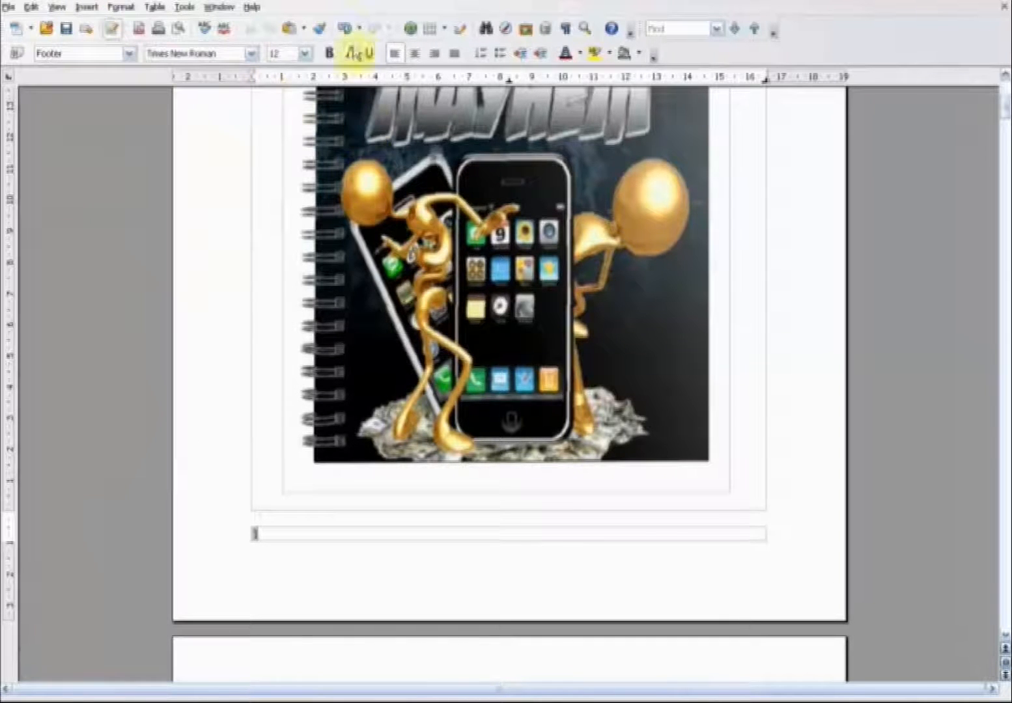
left_click(412, 53)
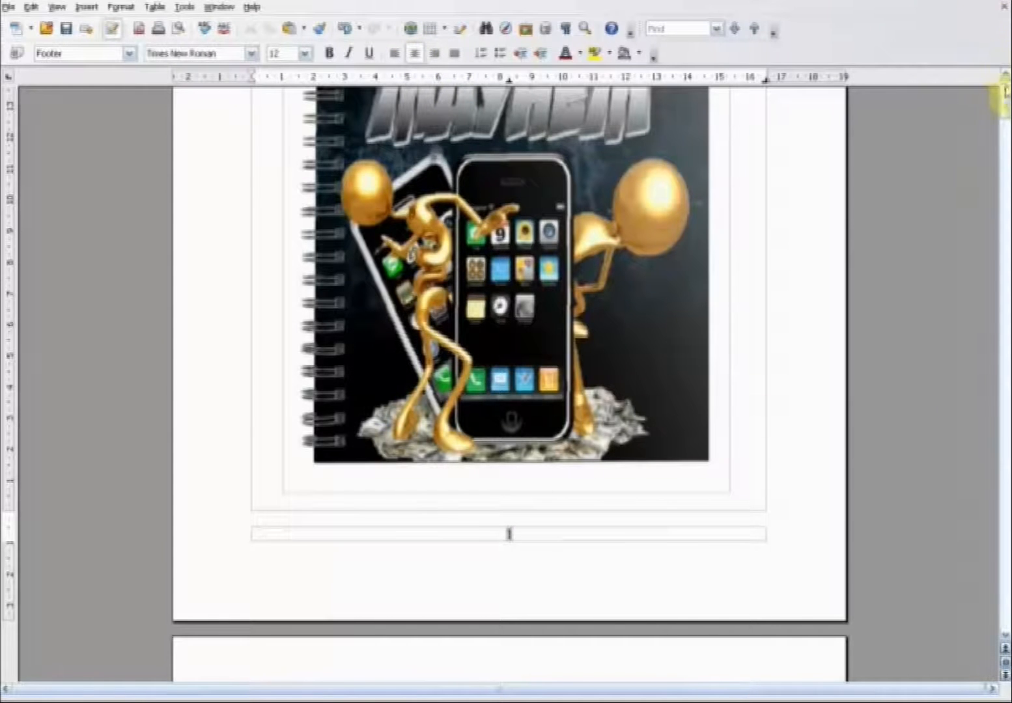
- Review the layout of the report's pages from the cover through the lessons to the Conclusion
left_click_drag(1003, 107, 987, 216)
left_click_drag(985, 207, 979, 159)
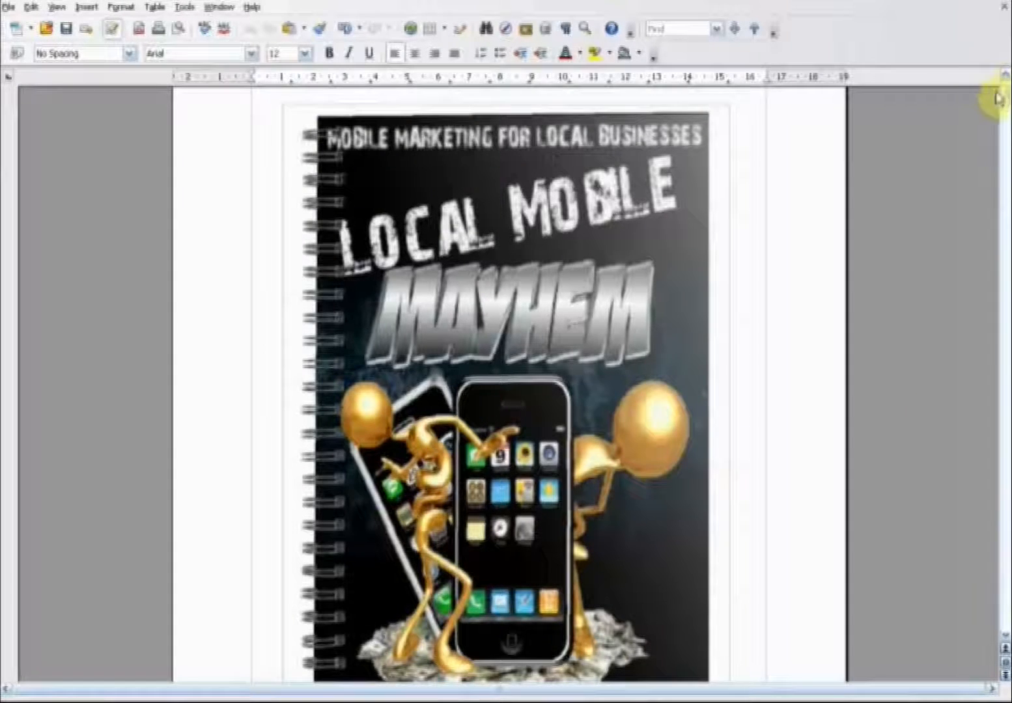
left_click_drag(1001, 101, 1004, 180)
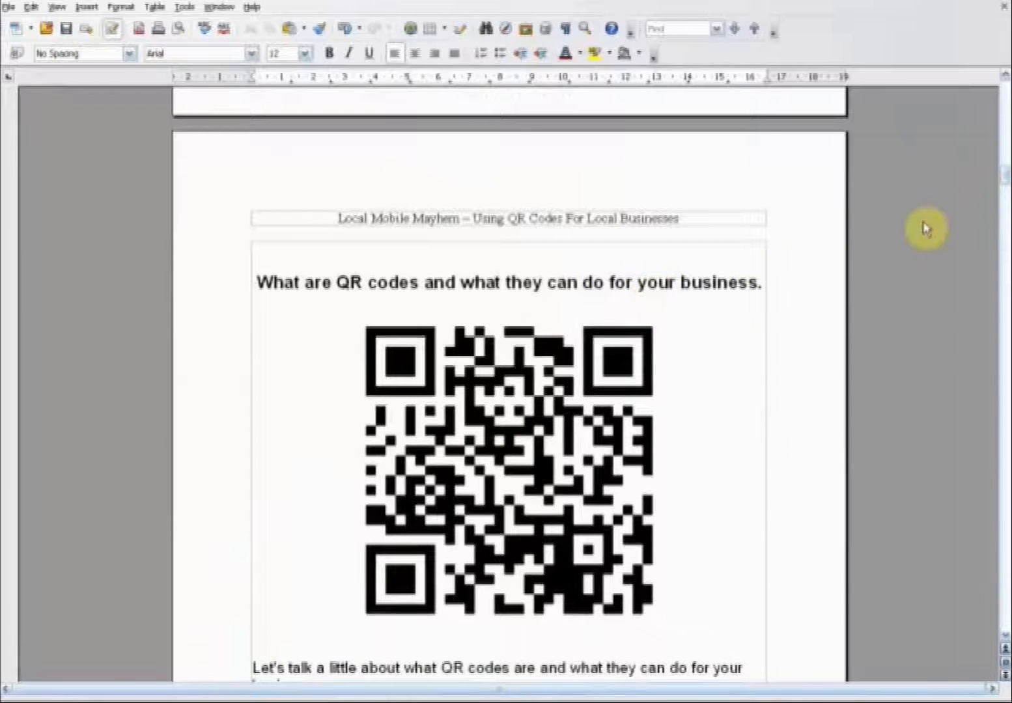
left_click_drag(1004, 179, 1001, 614)
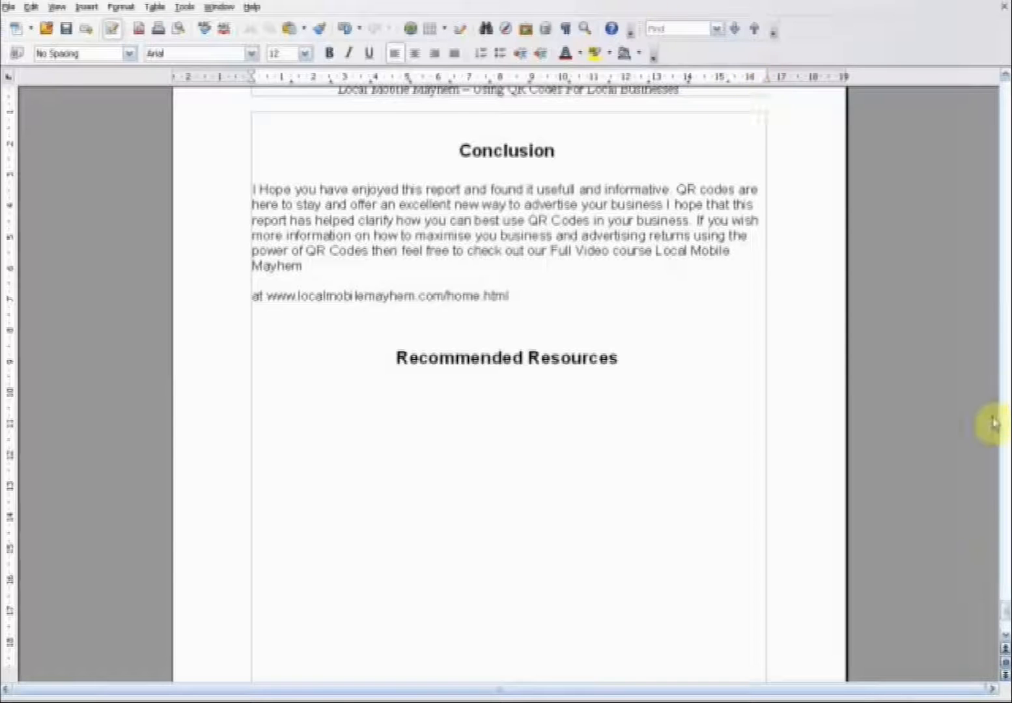
- Examine the Conclusion text, its course name and web address, and the Recommended Resources section on the last page
mouse_move(1005, 618)
left_mouse_down()
mouse_move(1003, 603)
mouse_move(1004, 616)
left_mouse_up()
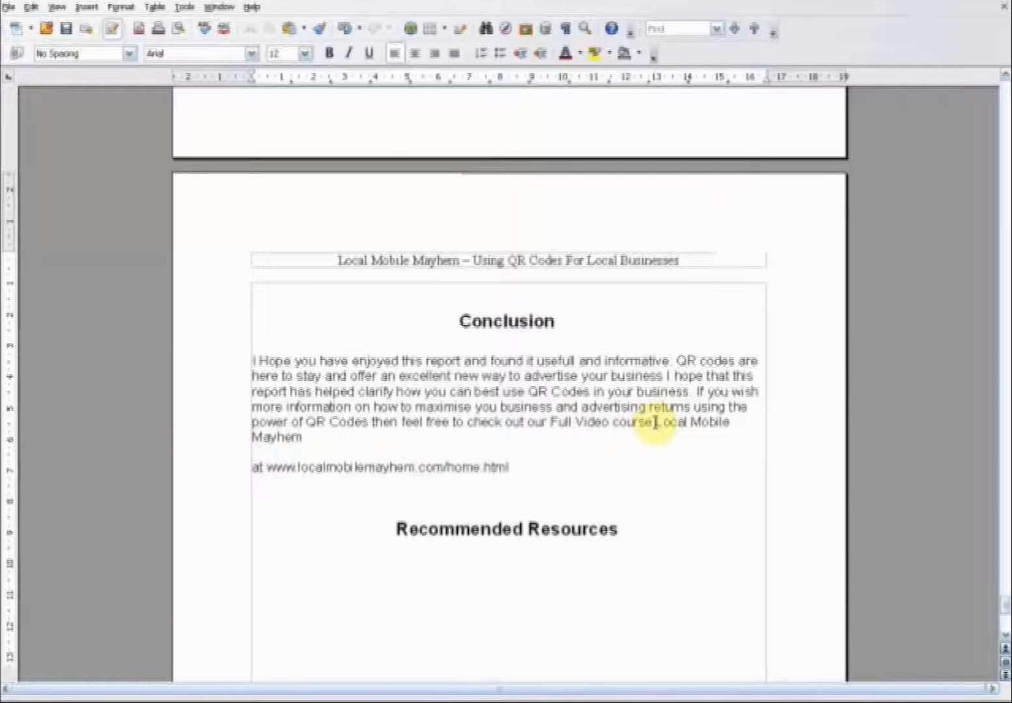
left_click_drag(654, 422, 728, 427)
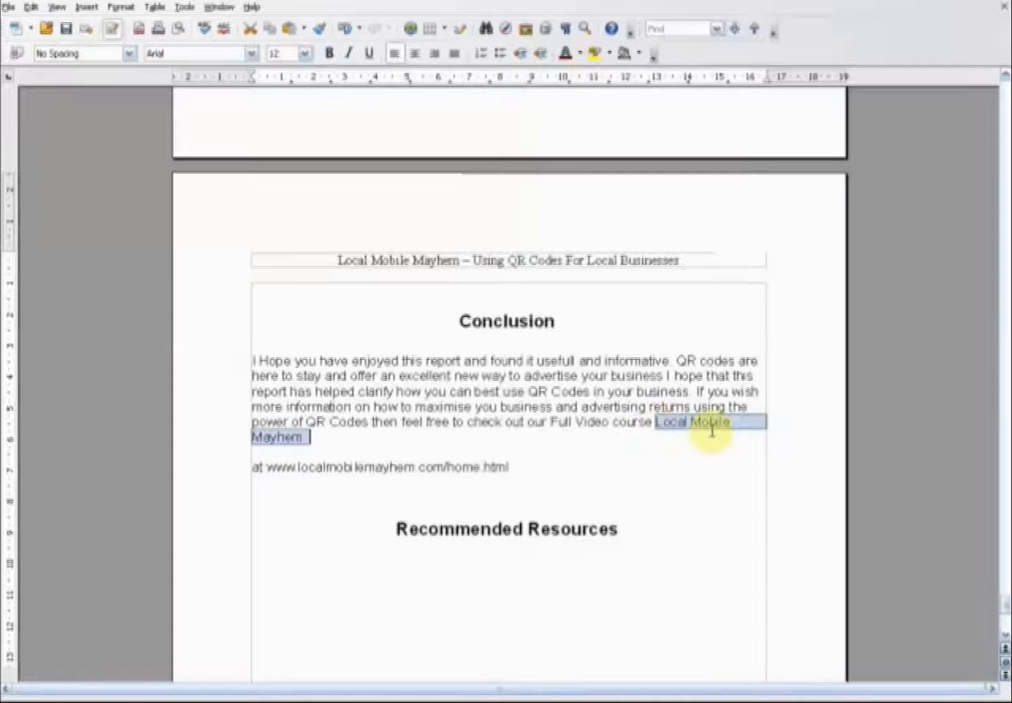
left_click(509, 466)
left_click_drag(510, 468, 268, 461)
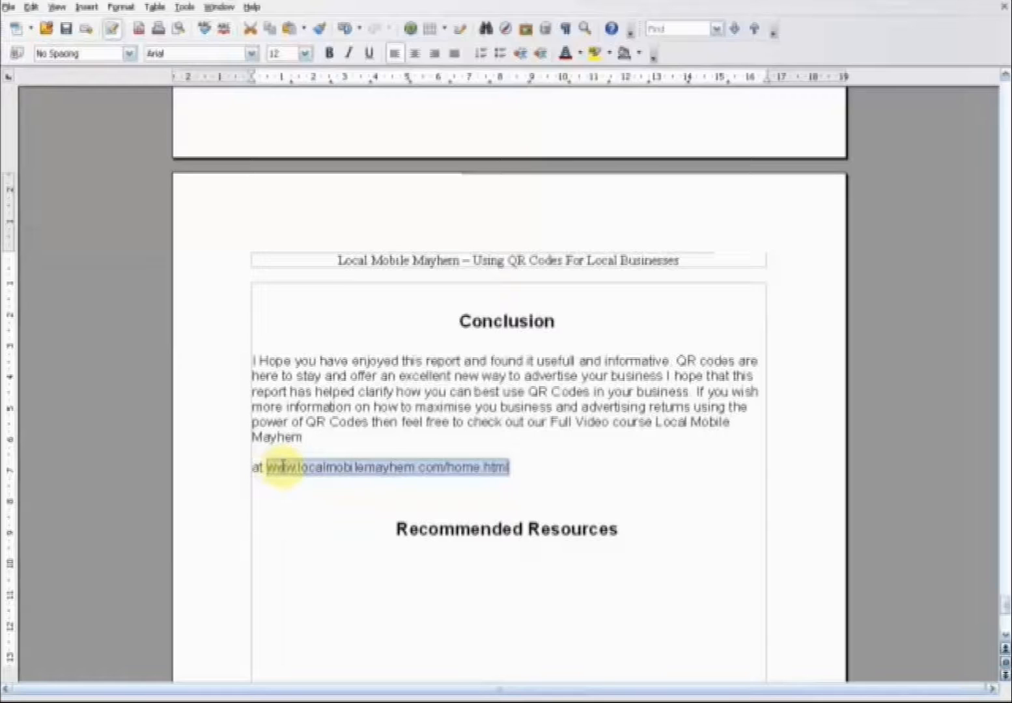
left_click(352, 466)
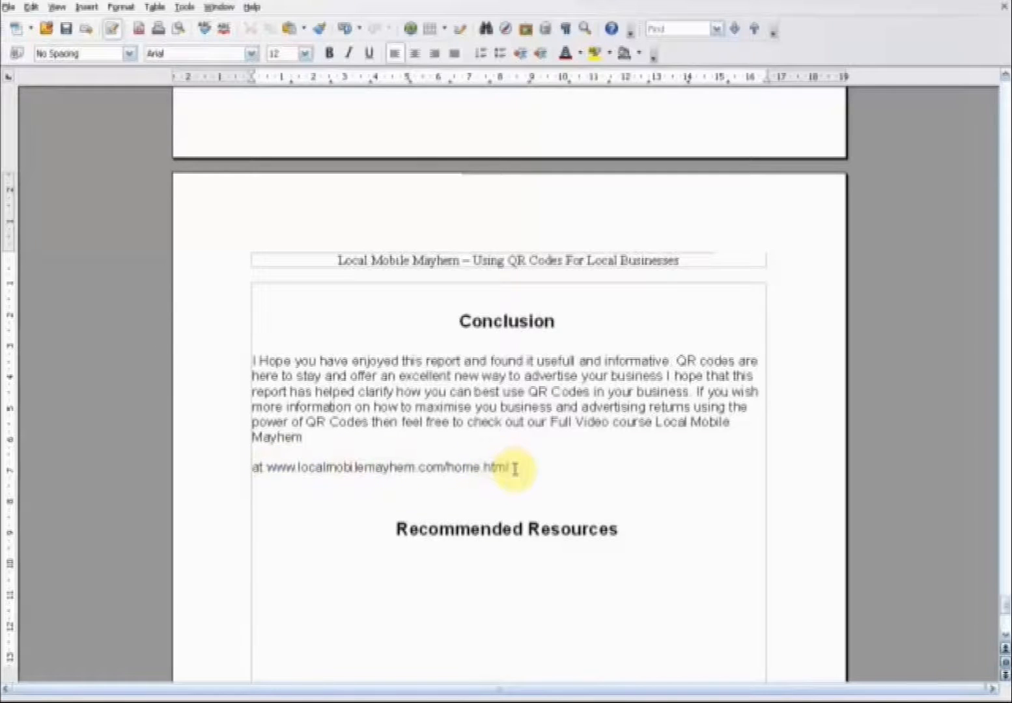
left_click_drag(514, 469, 267, 465)
left_click(570, 448)
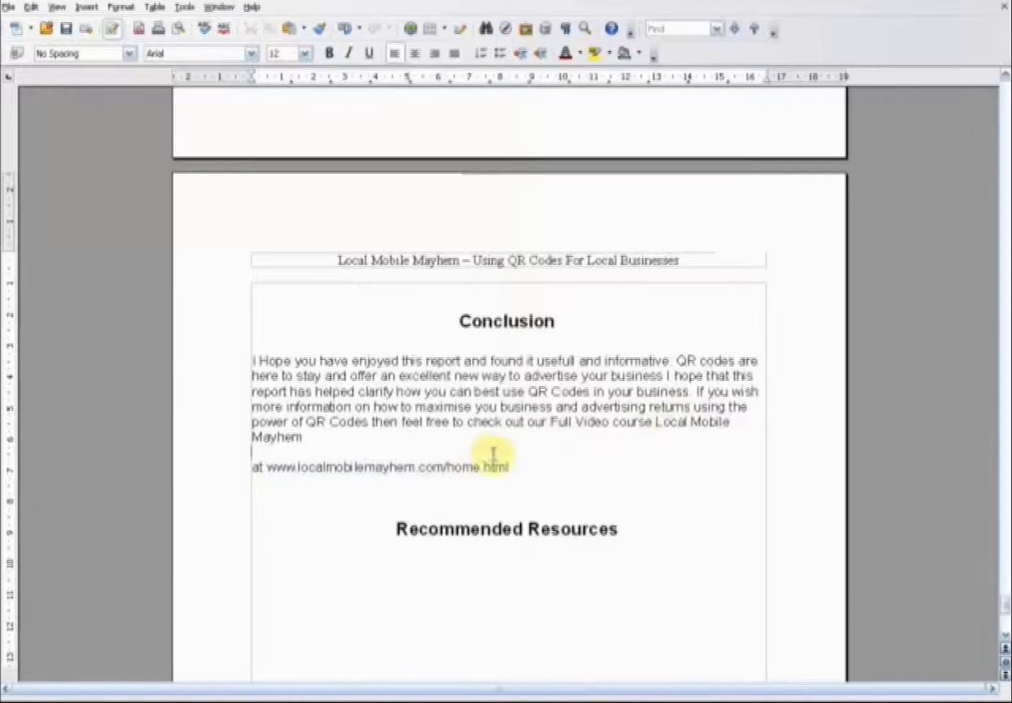
scroll(446, 404, "down", 3)
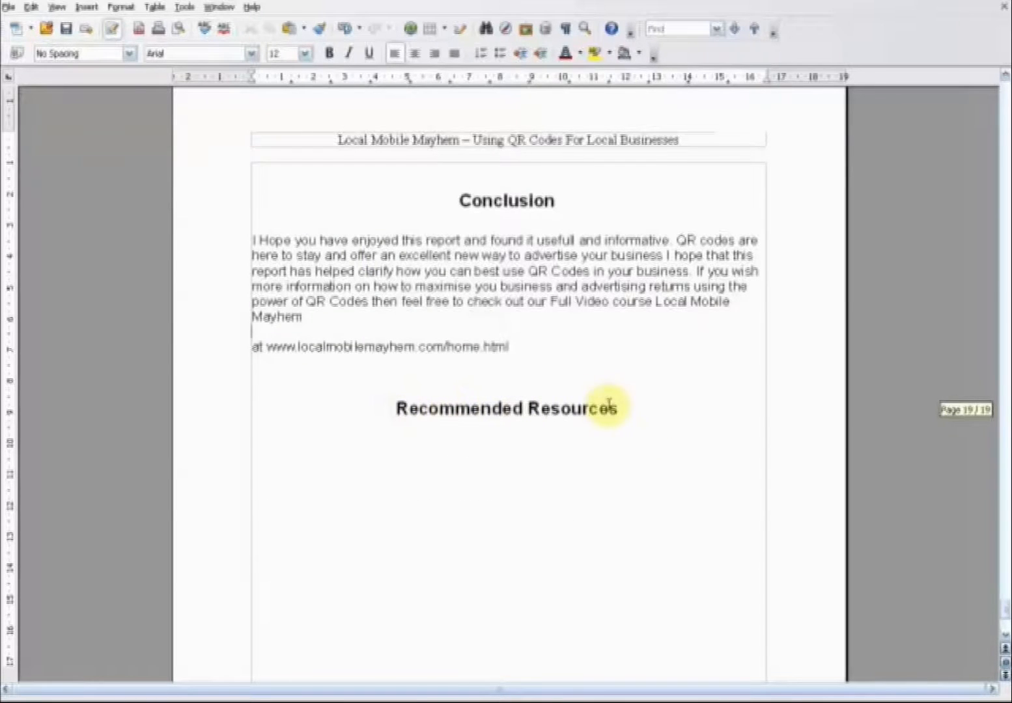
scroll(616, 409, "down", 2)
left_click(323, 392)
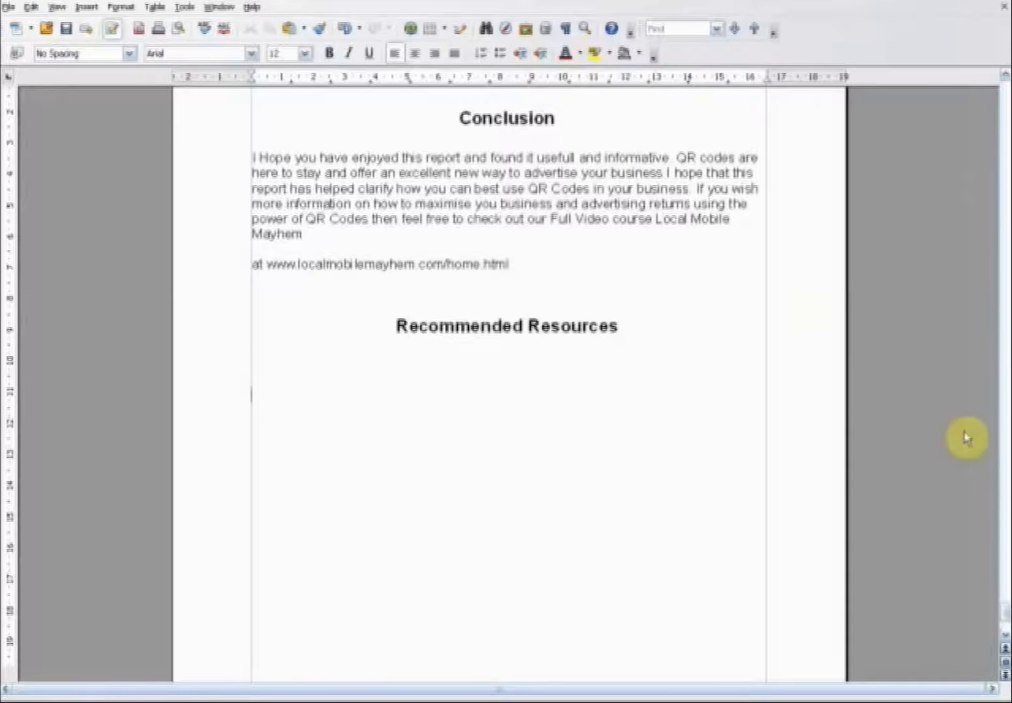
- Insert a Table of Contents for the entire document on the blank page before the first lesson
left_click_drag(1002, 610, 1006, 151)
left_click(372, 212)
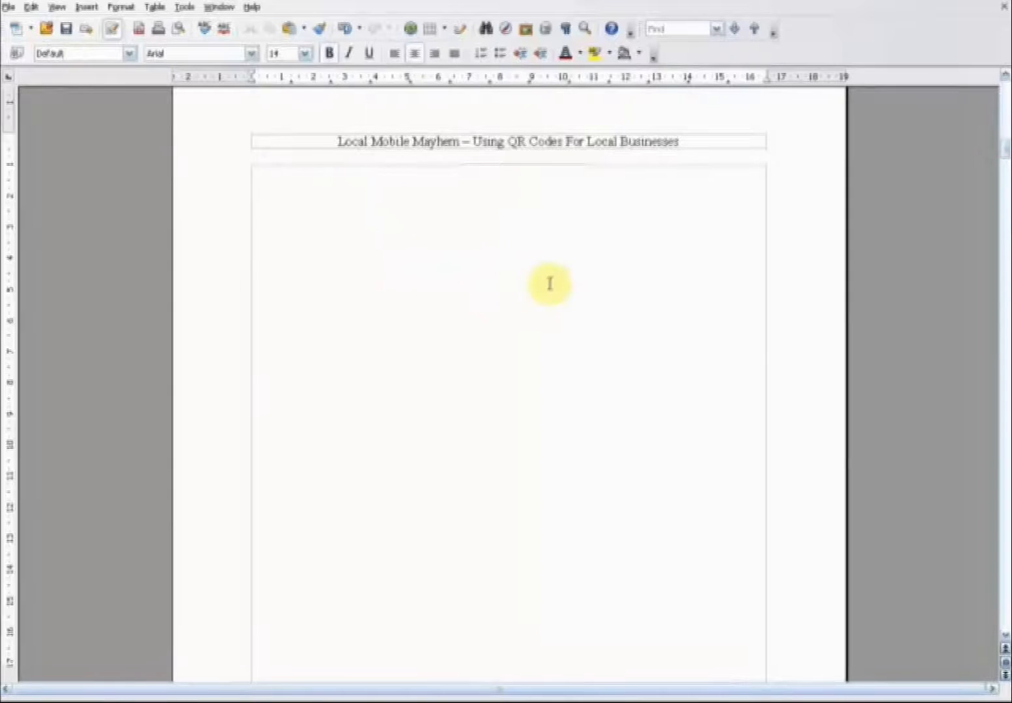
left_click(90, 8)
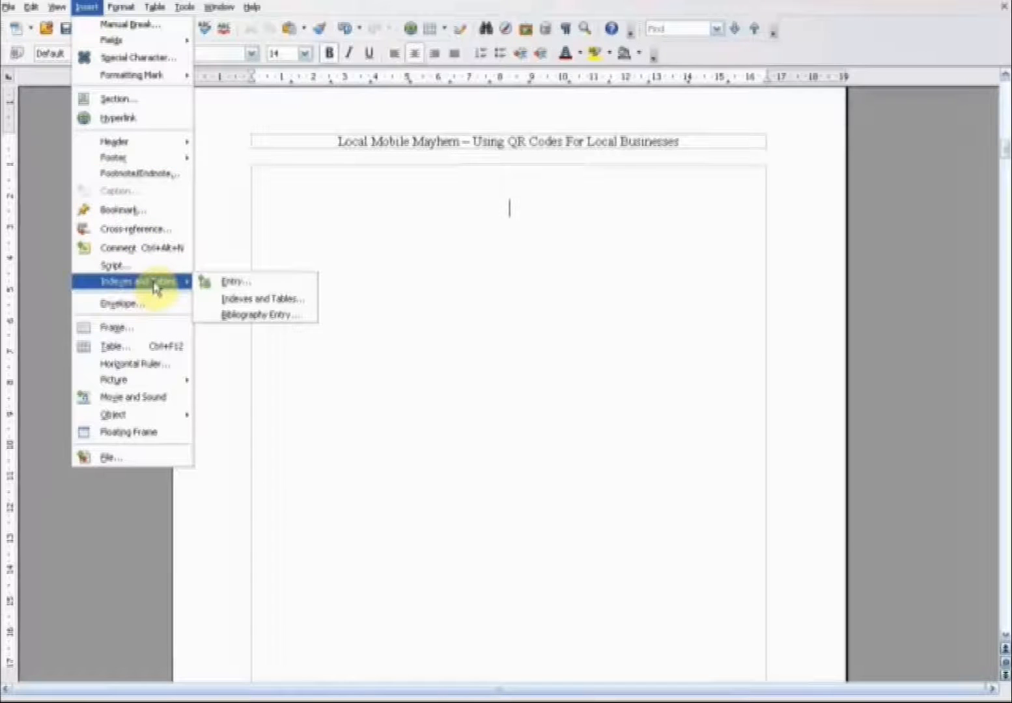
left_click(248, 301)
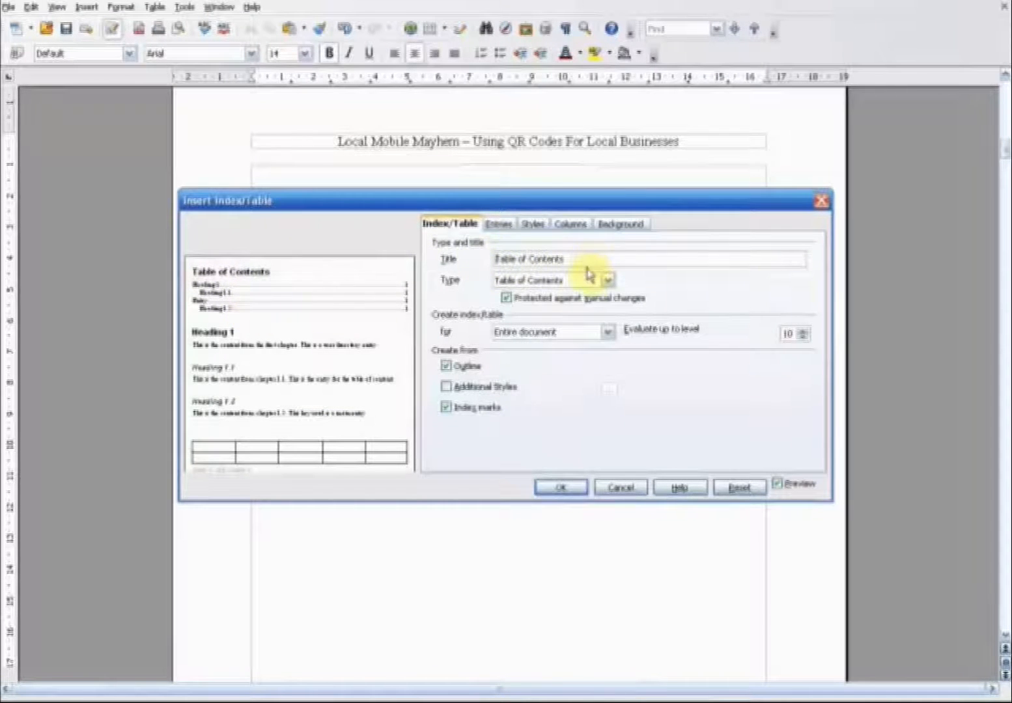
left_click(608, 280)
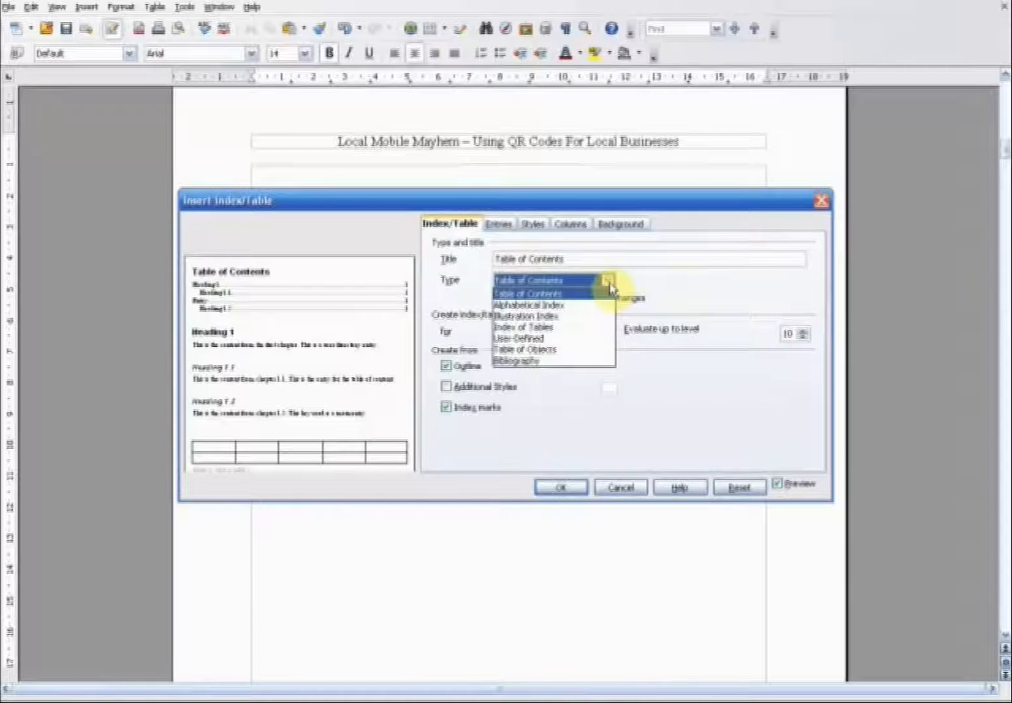
left_click(609, 285)
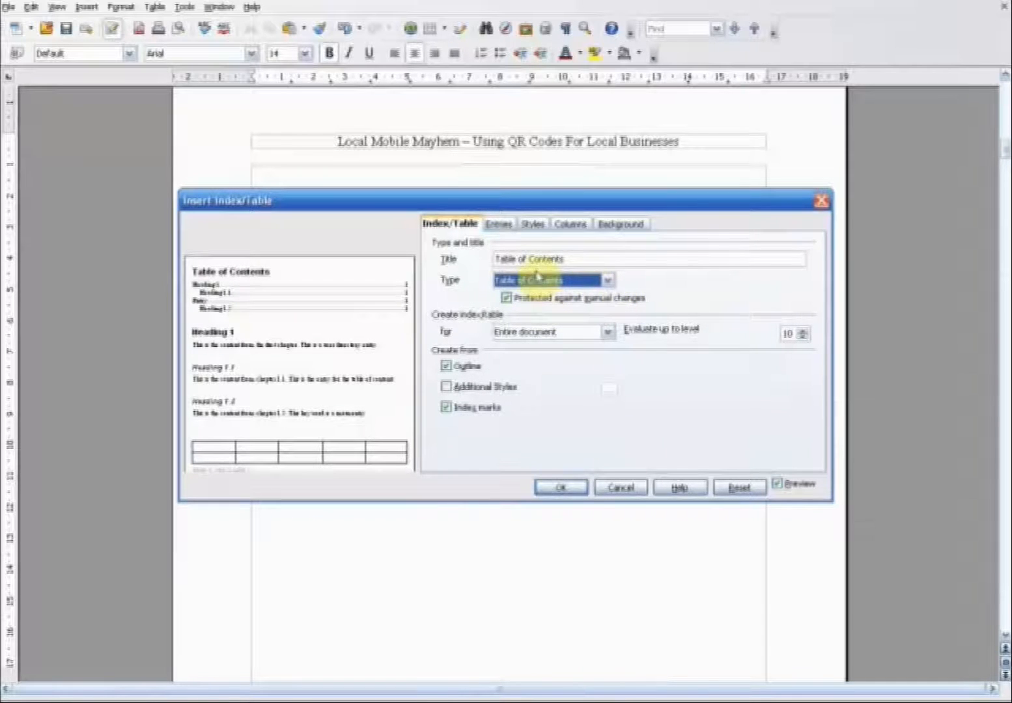
left_click(562, 488)
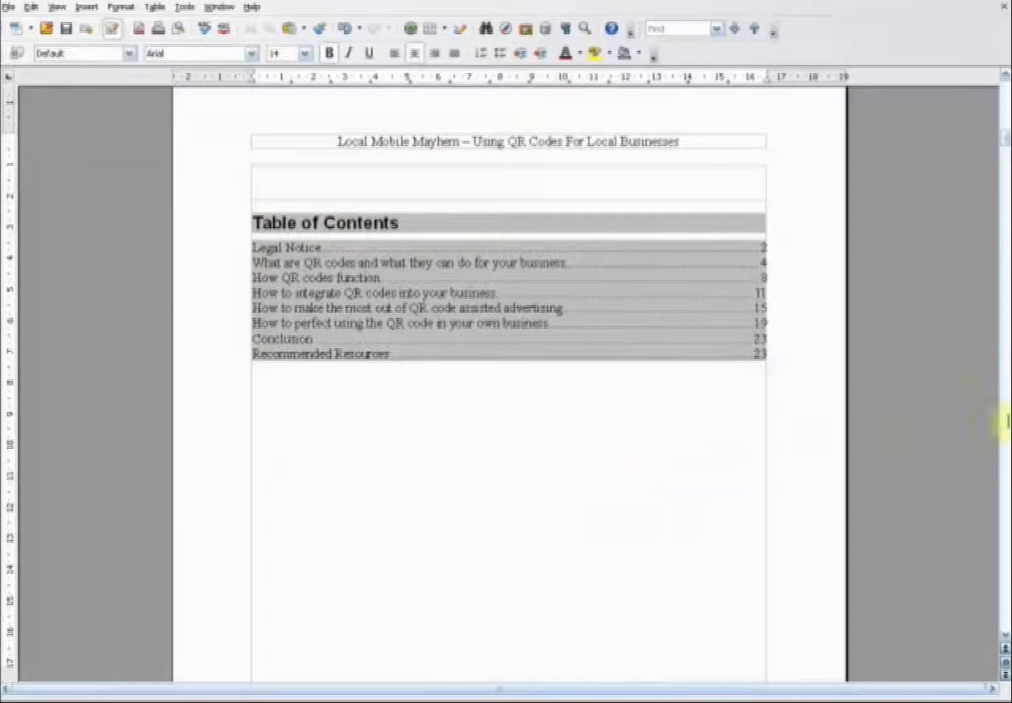
- Remove the surplus blank lines above the first lesson's title, keeping the title and its QR code image together on the page after the Table of Contents
left_click_drag(1005, 143, 1006, 171)
left_click(577, 391)
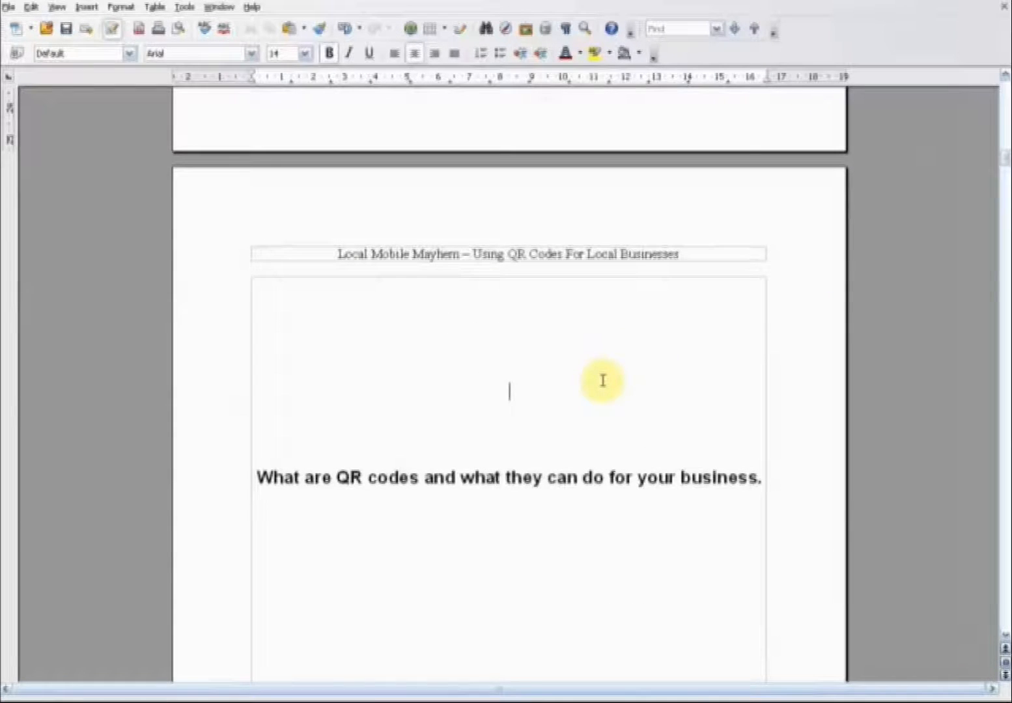
key("BackSpace")
key("BackSpace")
key("BackSpace")
key("BackSpace")
key("BackSpace")
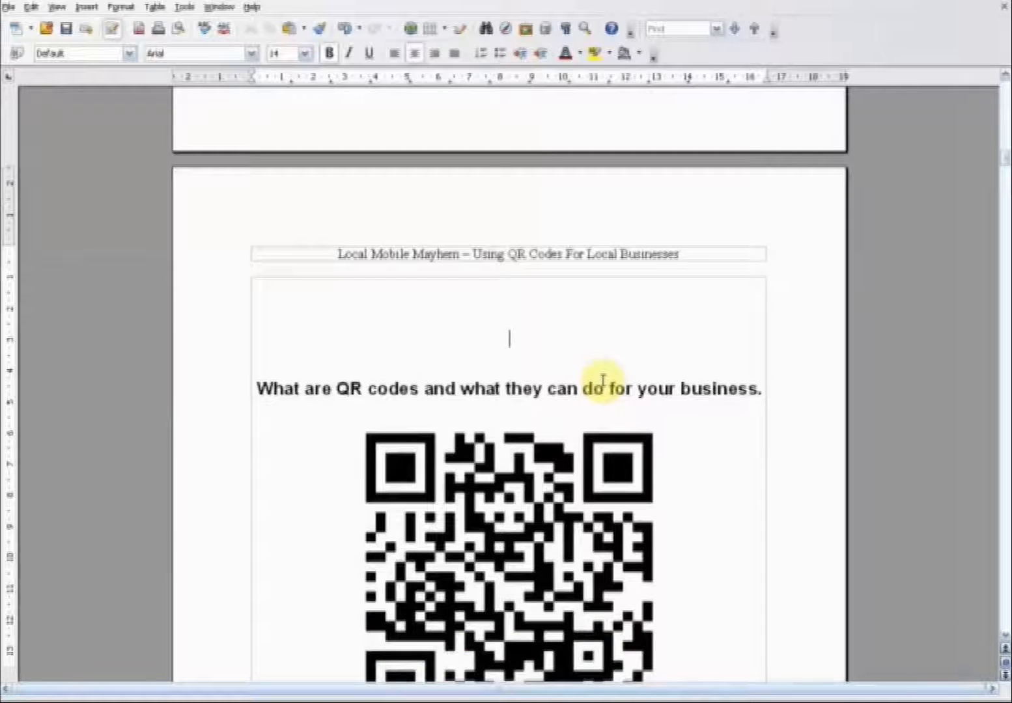
key("BackSpace")
key("BackSpace")
key("BackSpace")
key("BackSpace")
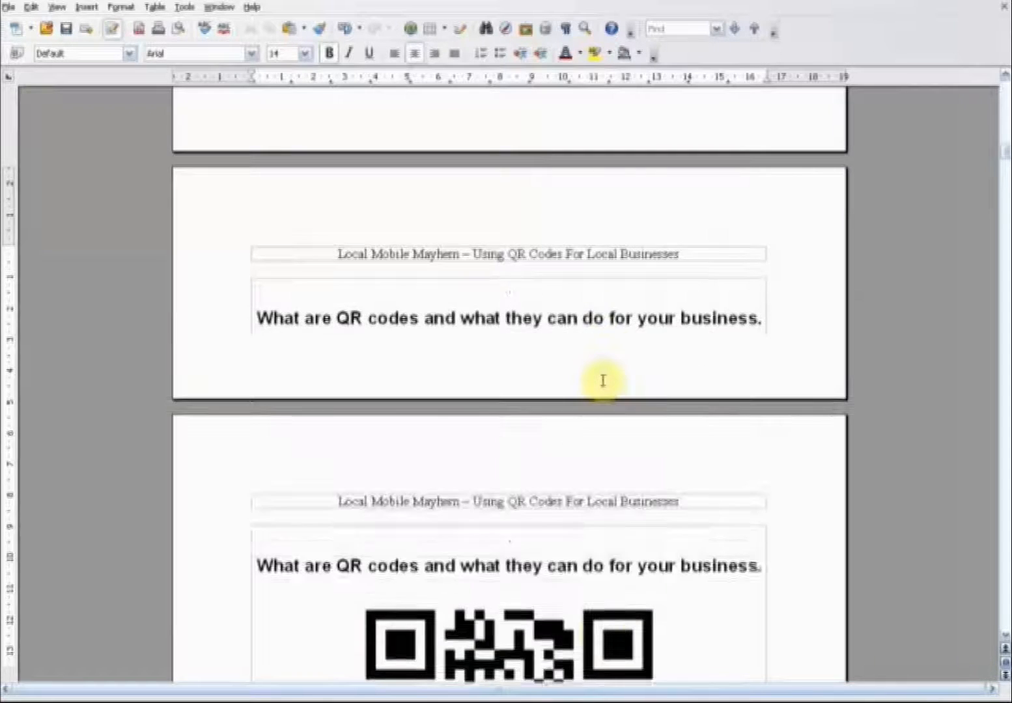
key("Return")
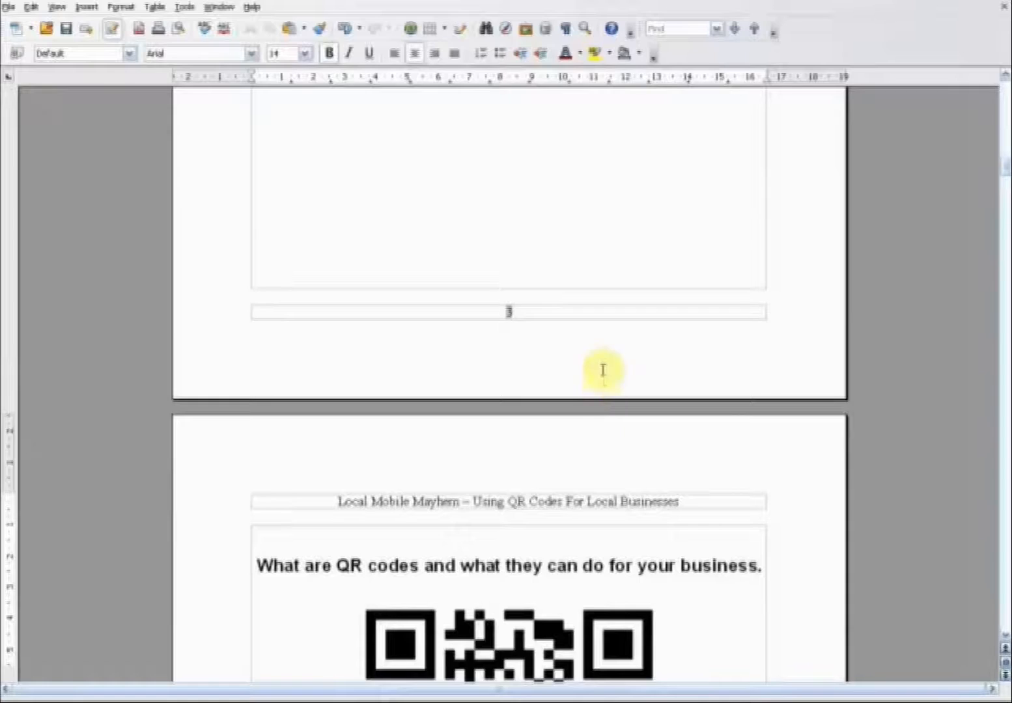
scroll(619, 404, "down", 5)
- Export the whole report as a PDF named LocalMobileMayhem in the LOCAL MOBILE MAYHEM folder, keeping the default PDF options
left_click_drag(1005, 176, 1003, 84)
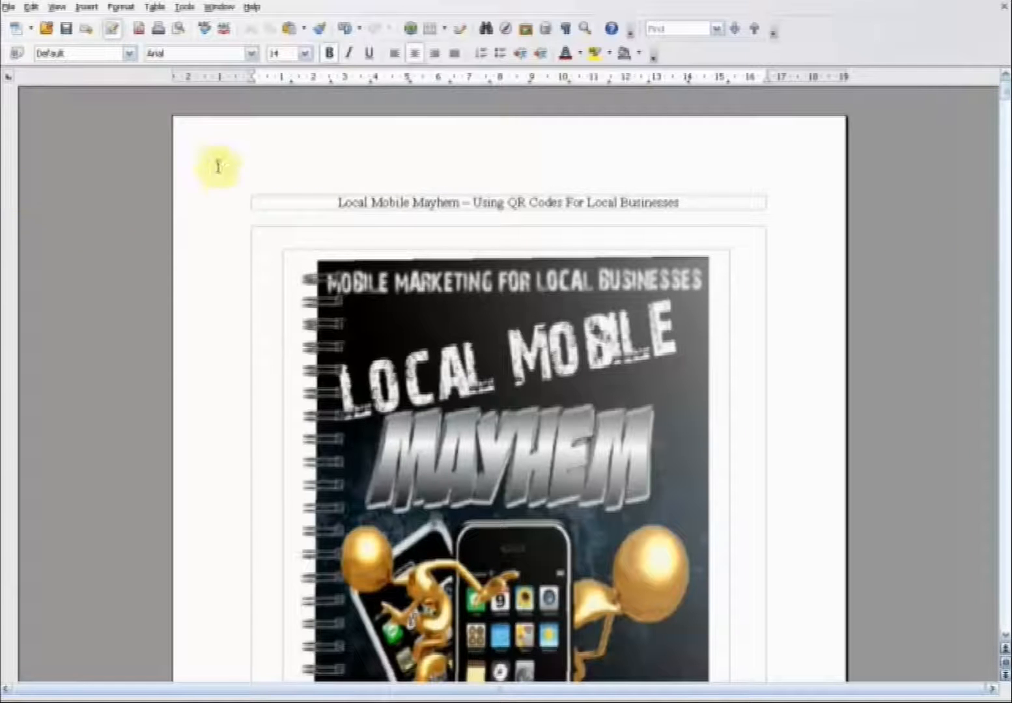
left_click(10, 8)
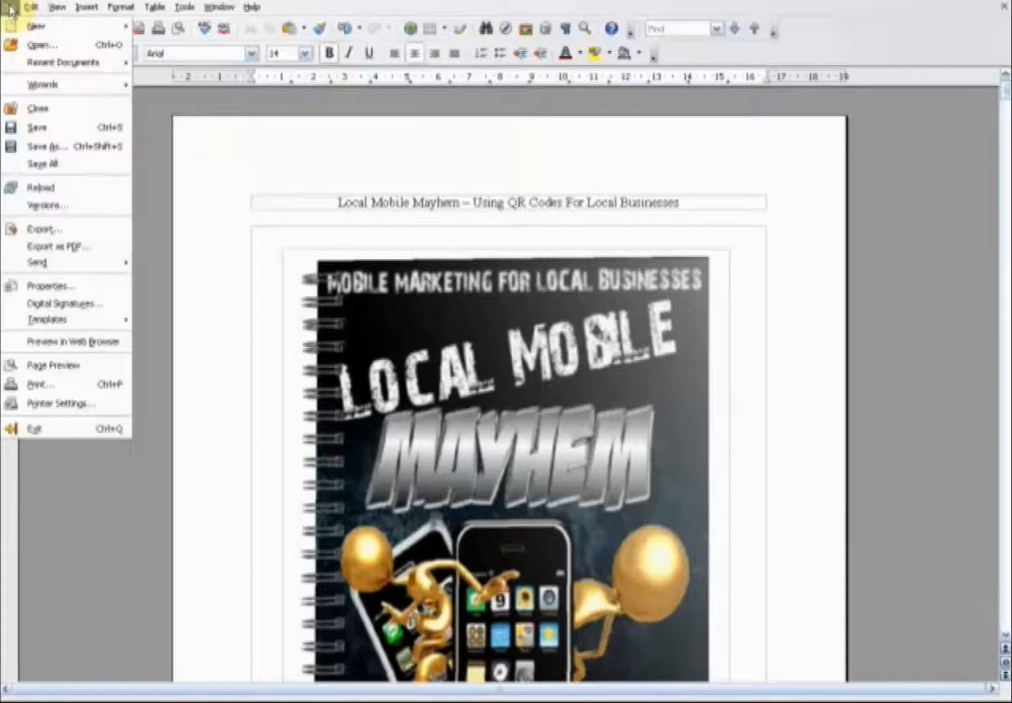
left_click(58, 251)
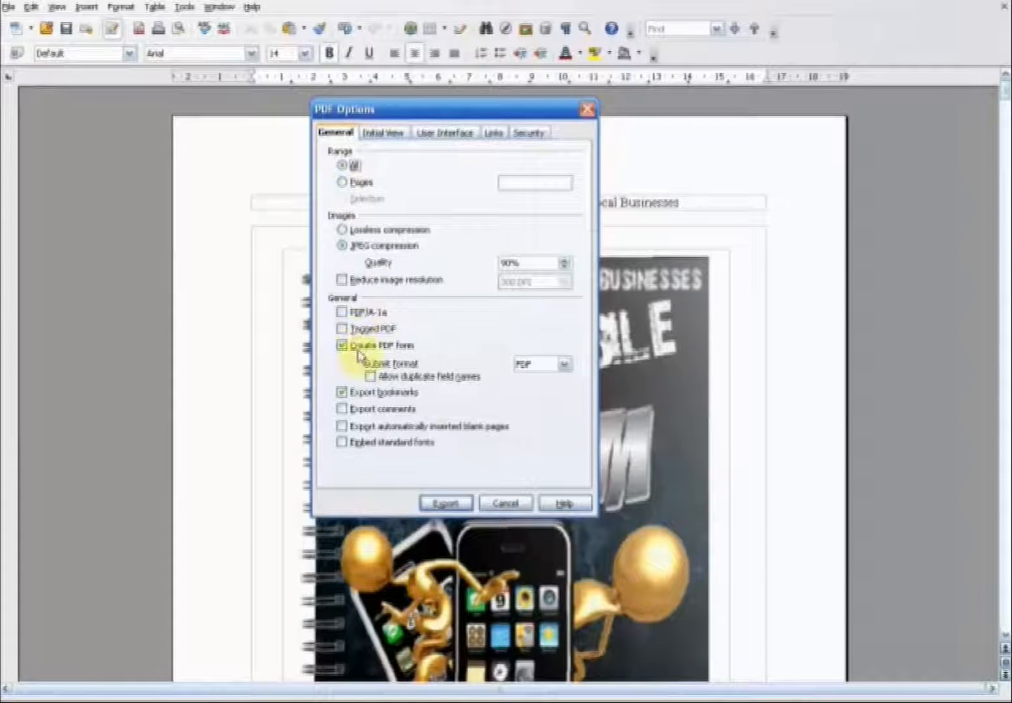
left_click(448, 504)
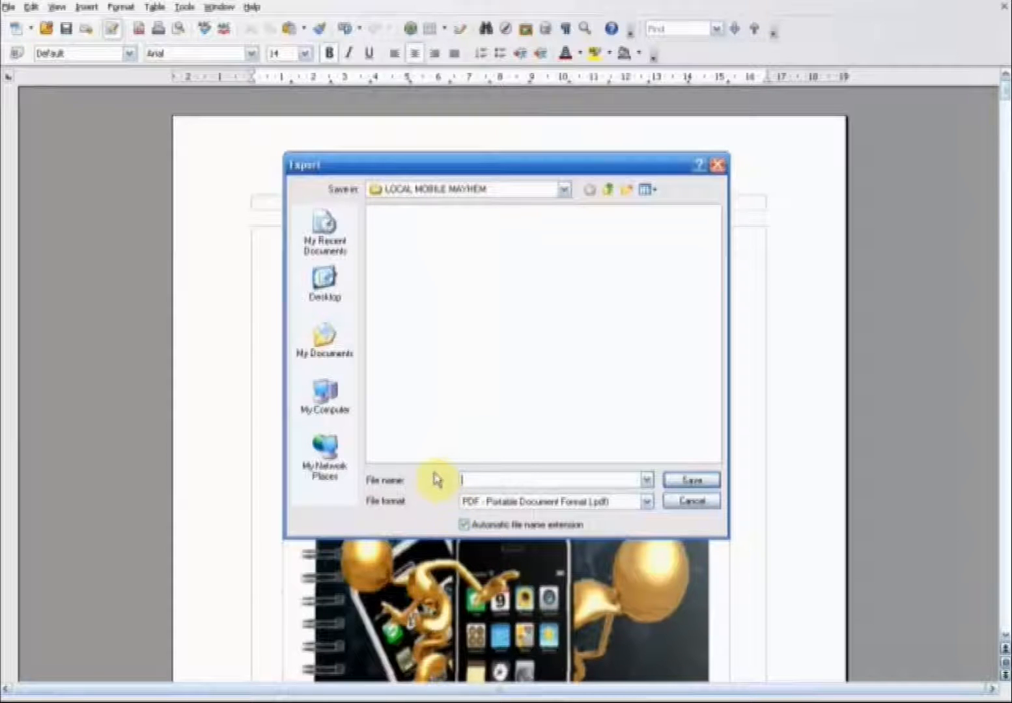
left_click_drag(467, 169, 581, 317)
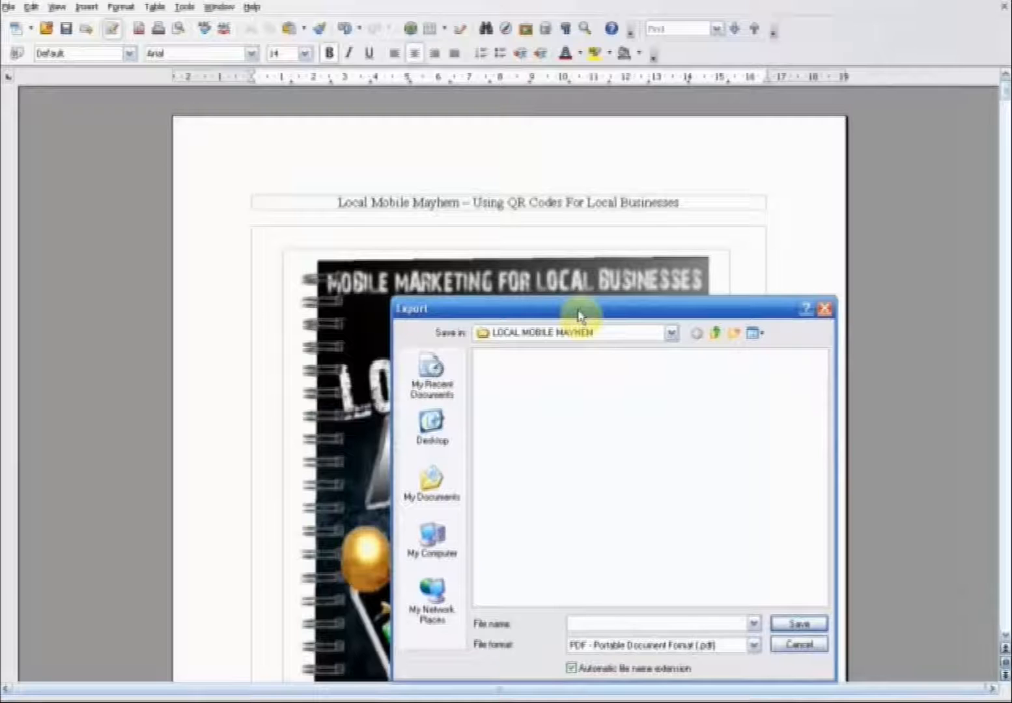
type("Lo")
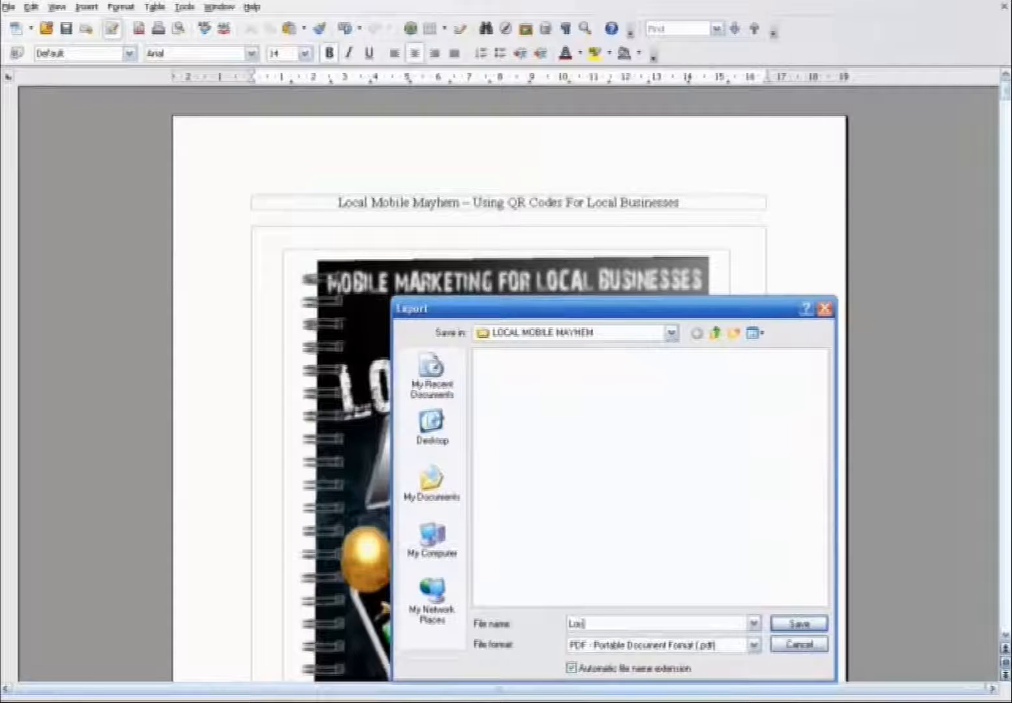
type("calMobileMayhem")
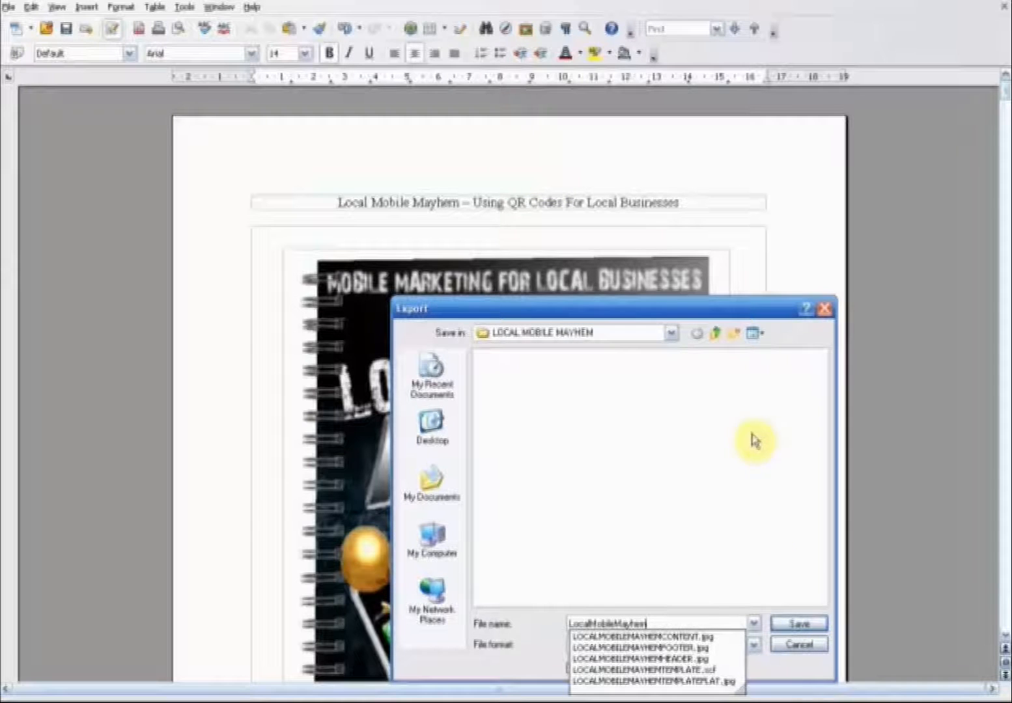
left_click(746, 569)
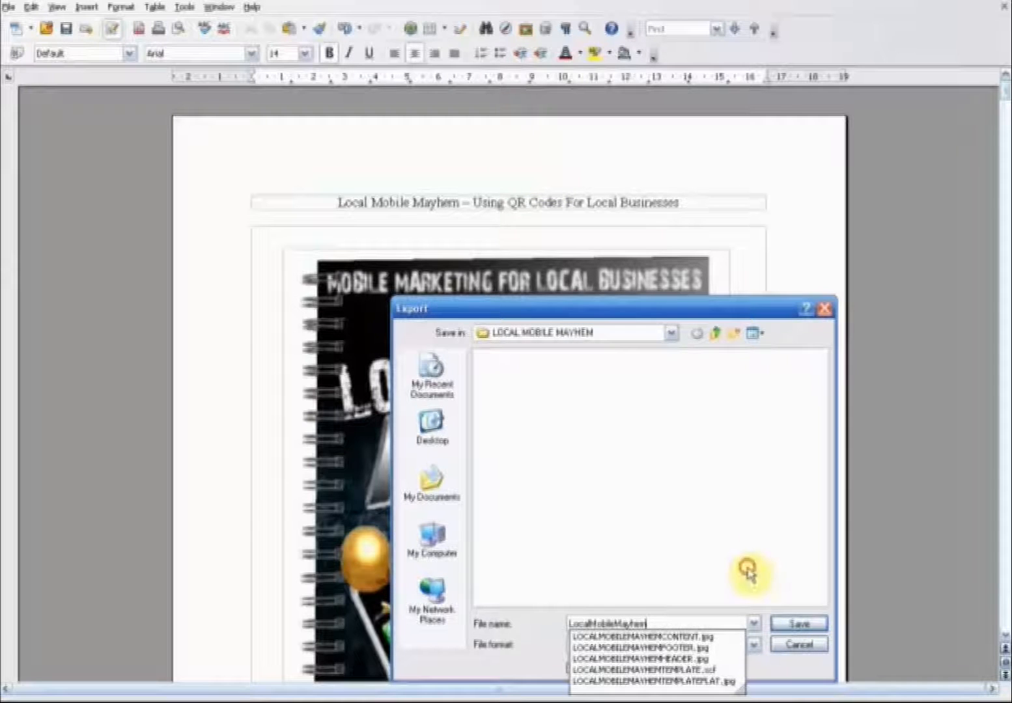
left_click(796, 625)
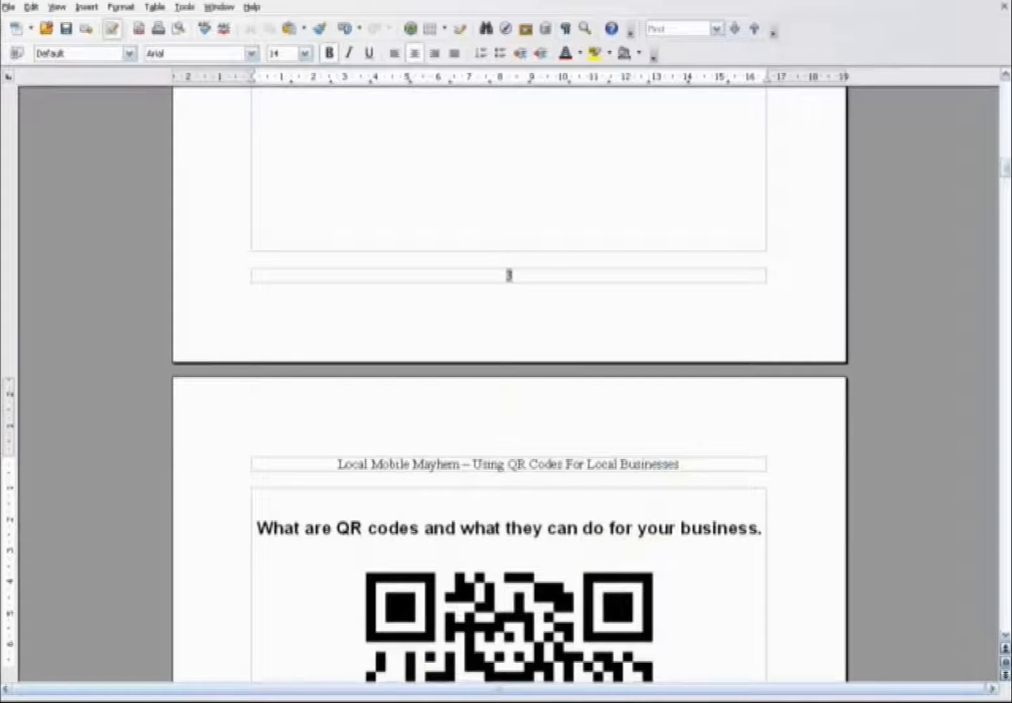
- Open the exported LocalMobileMayhem PDF from the LOCAL MOBILE MAYHEM folder in Adobe Reader, maximize it and review its pages
left_click(438, 702)
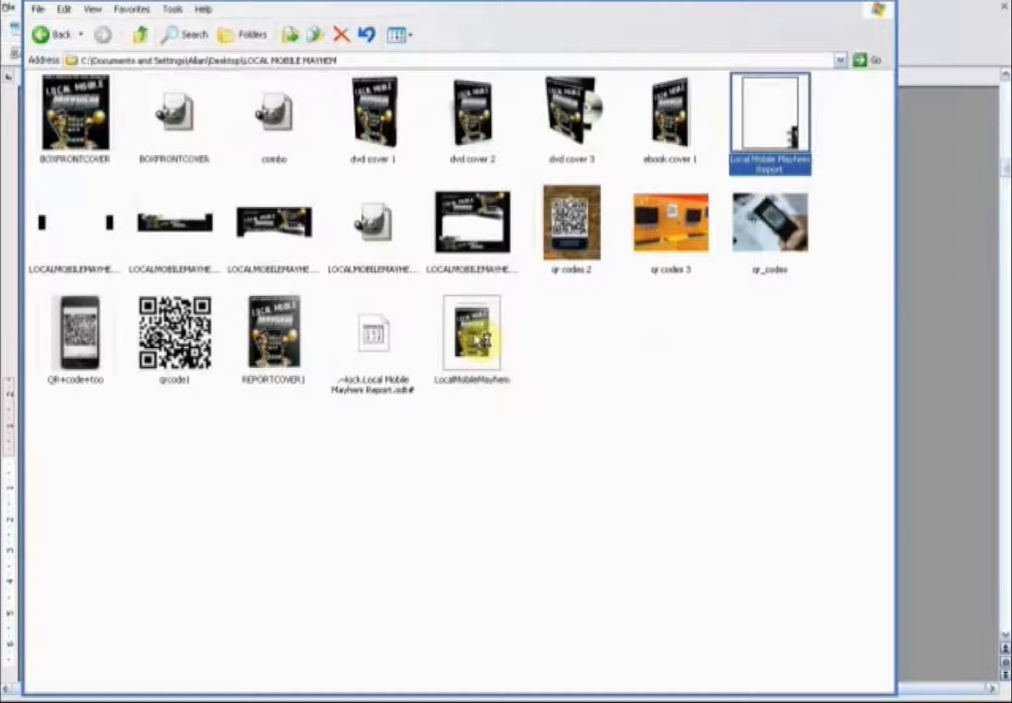
left_click(478, 341)
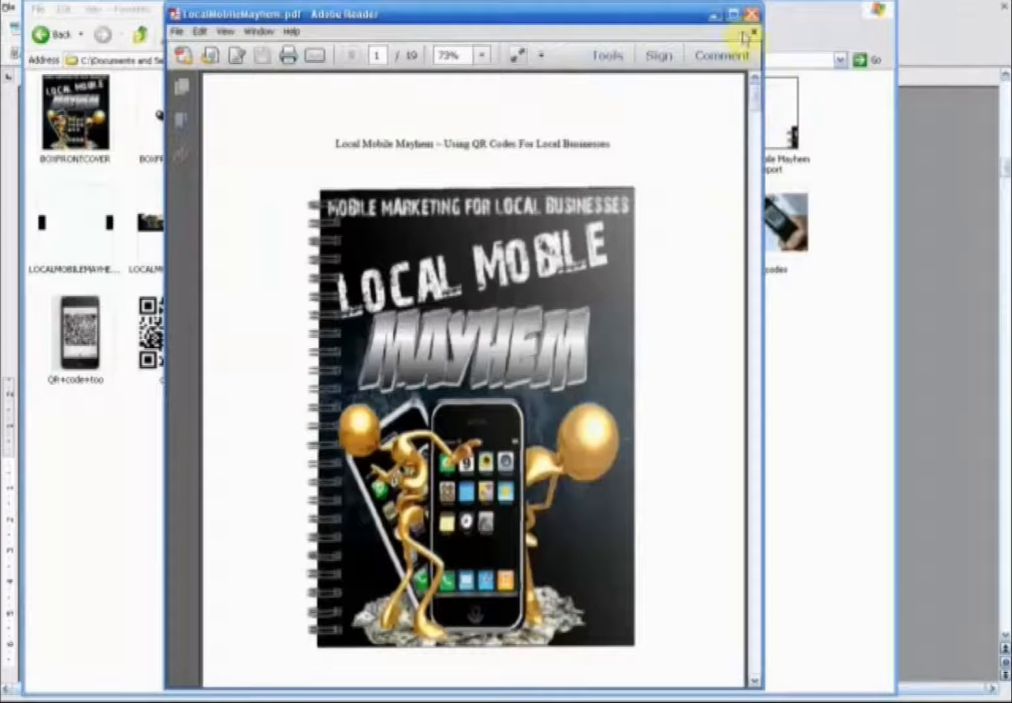
left_click(736, 14)
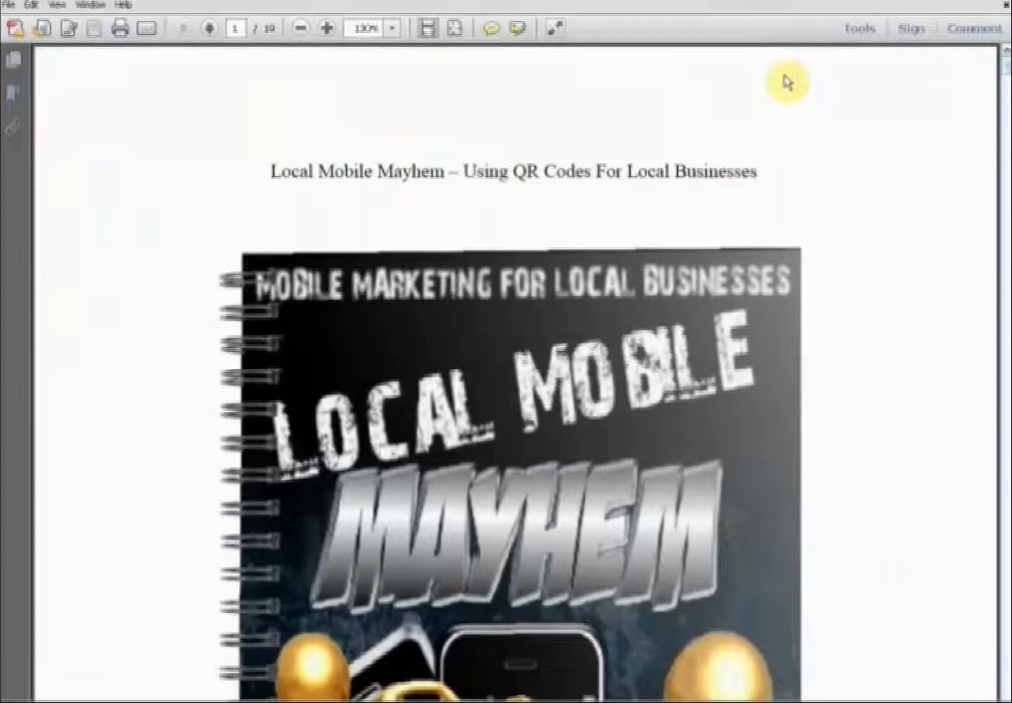
mouse_move(1007, 70)
left_mouse_down()
mouse_move(1003, 692)
mouse_move(1000, 52)
left_mouse_up()
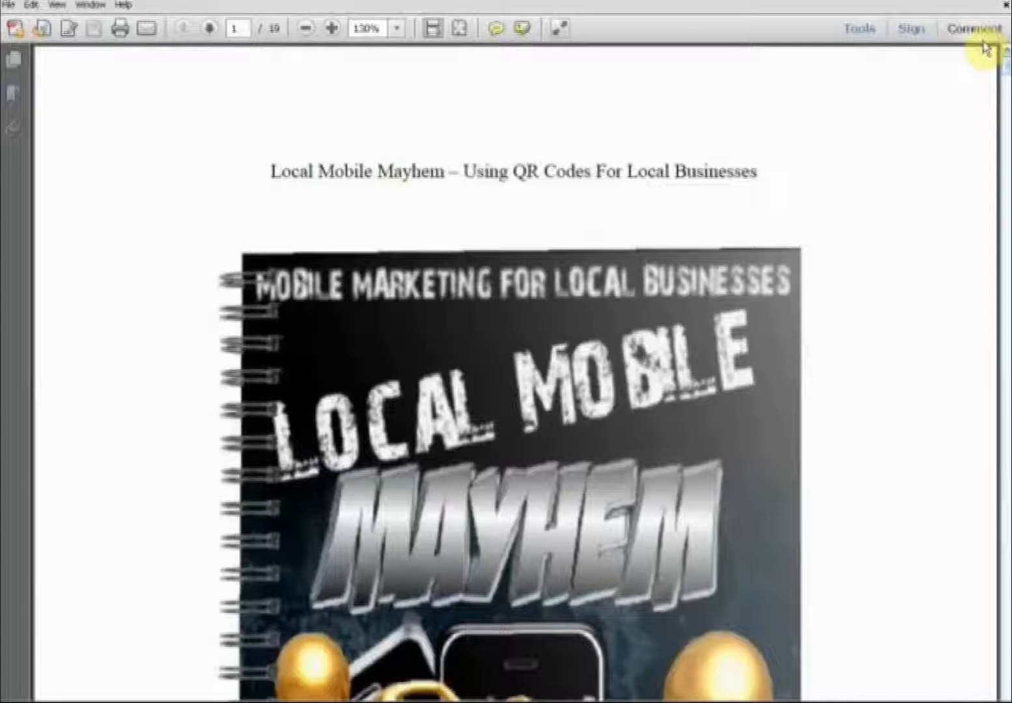